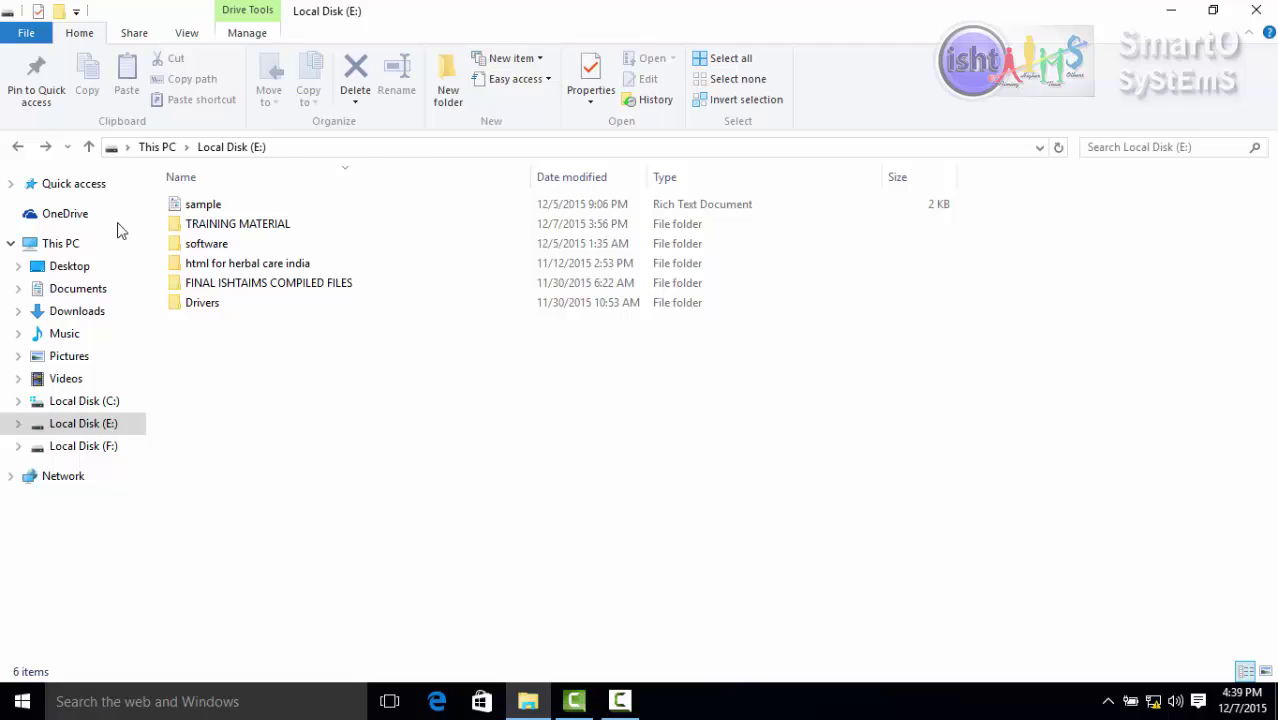
Open the current E: drive location in a new window running in a new process
click(16, 35)
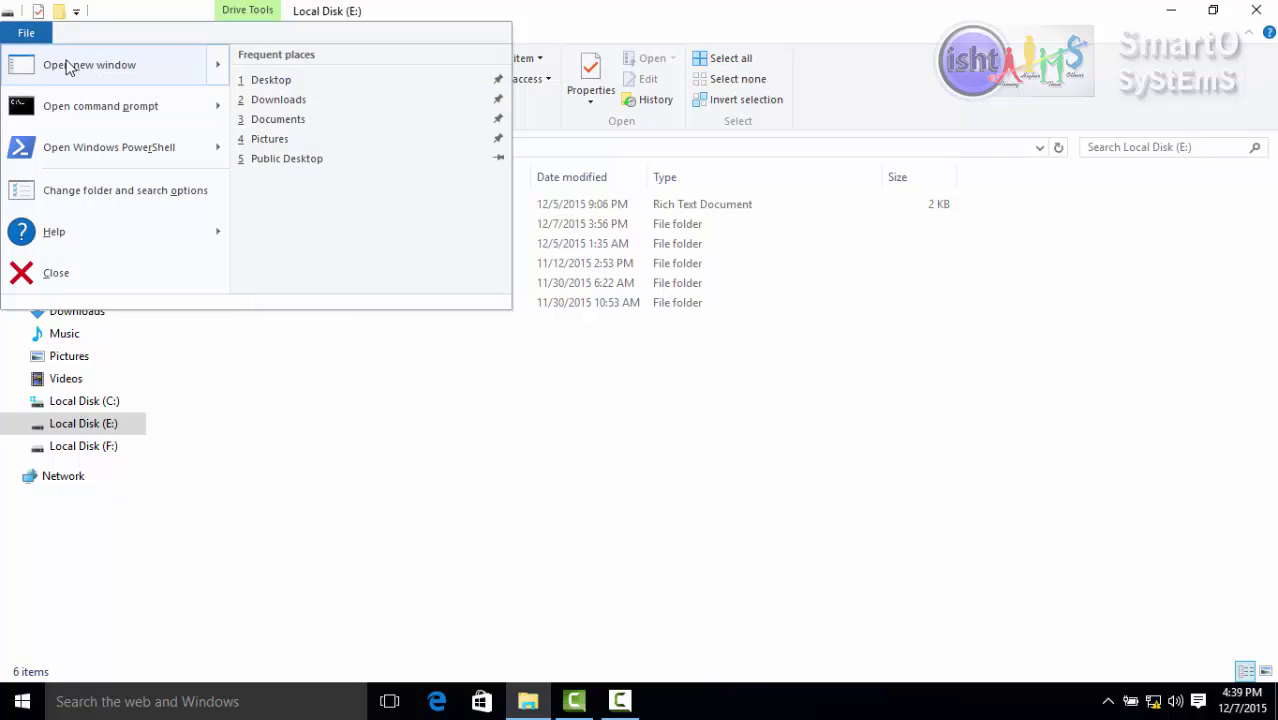
mouse_move(66, 64)
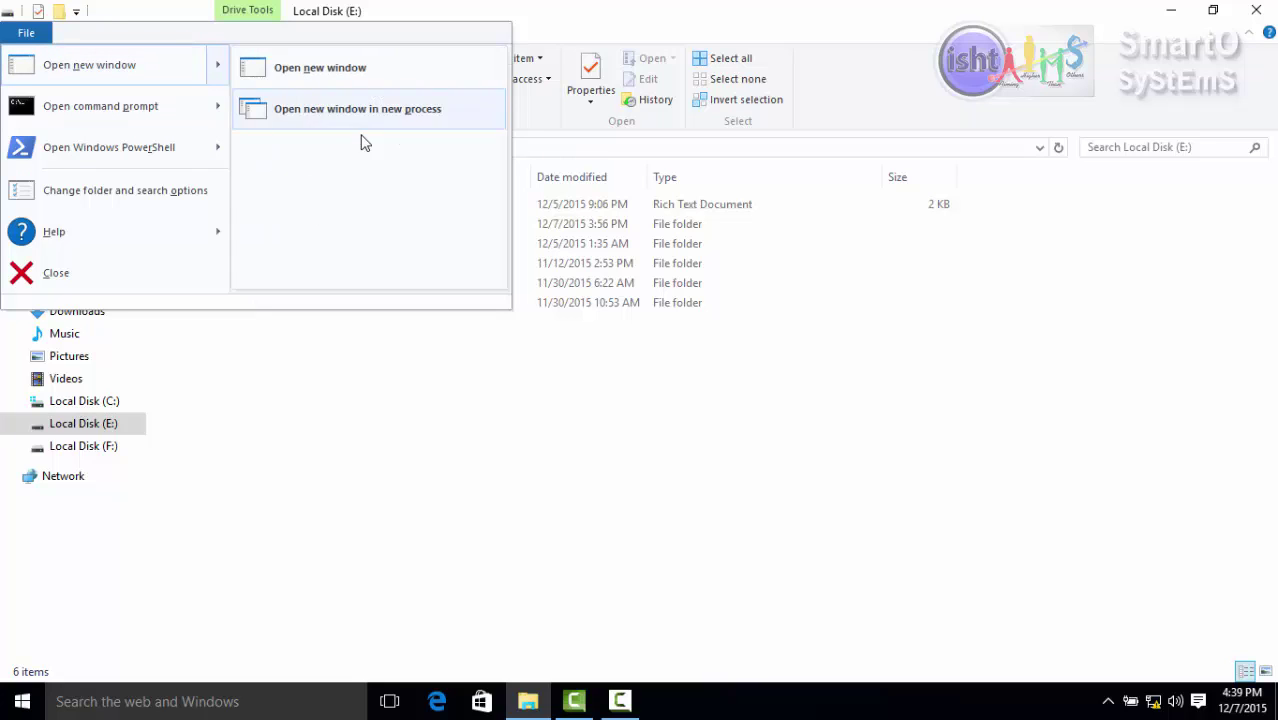
click(314, 108)
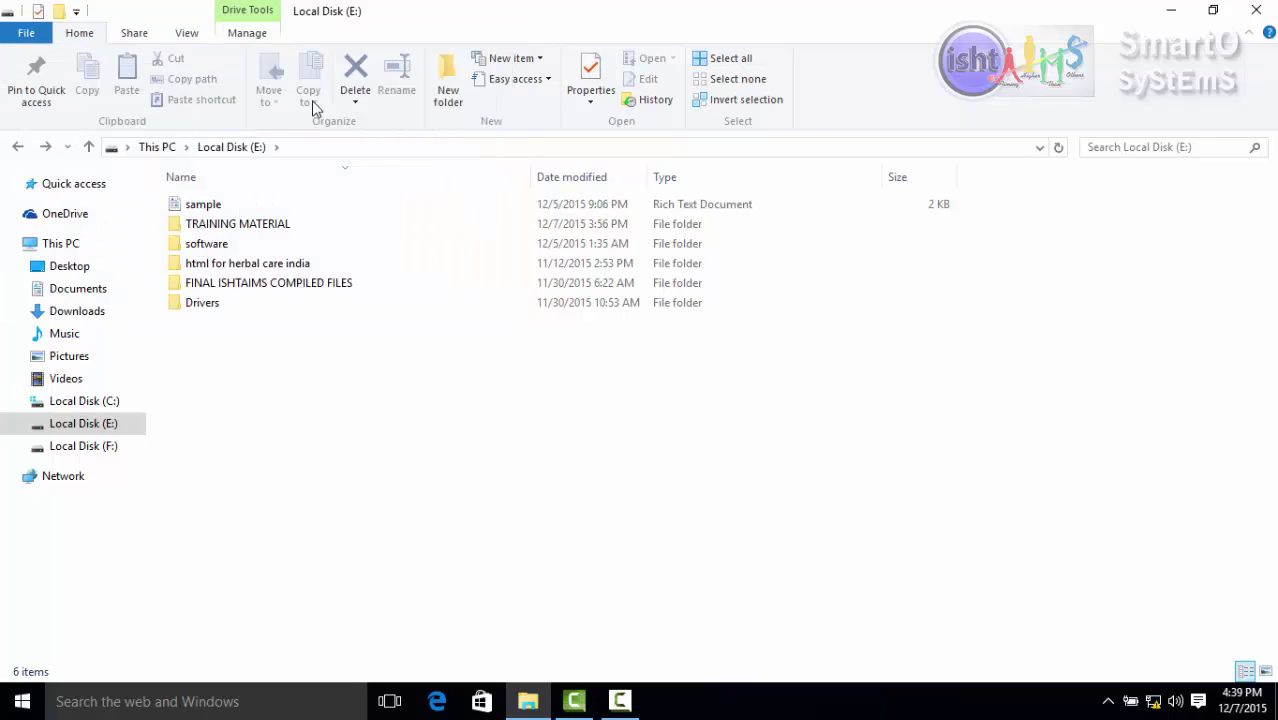
Open the FINAL ISHTAIMS COMPILED FILES folder in a new window and close that window again
click(238, 287)
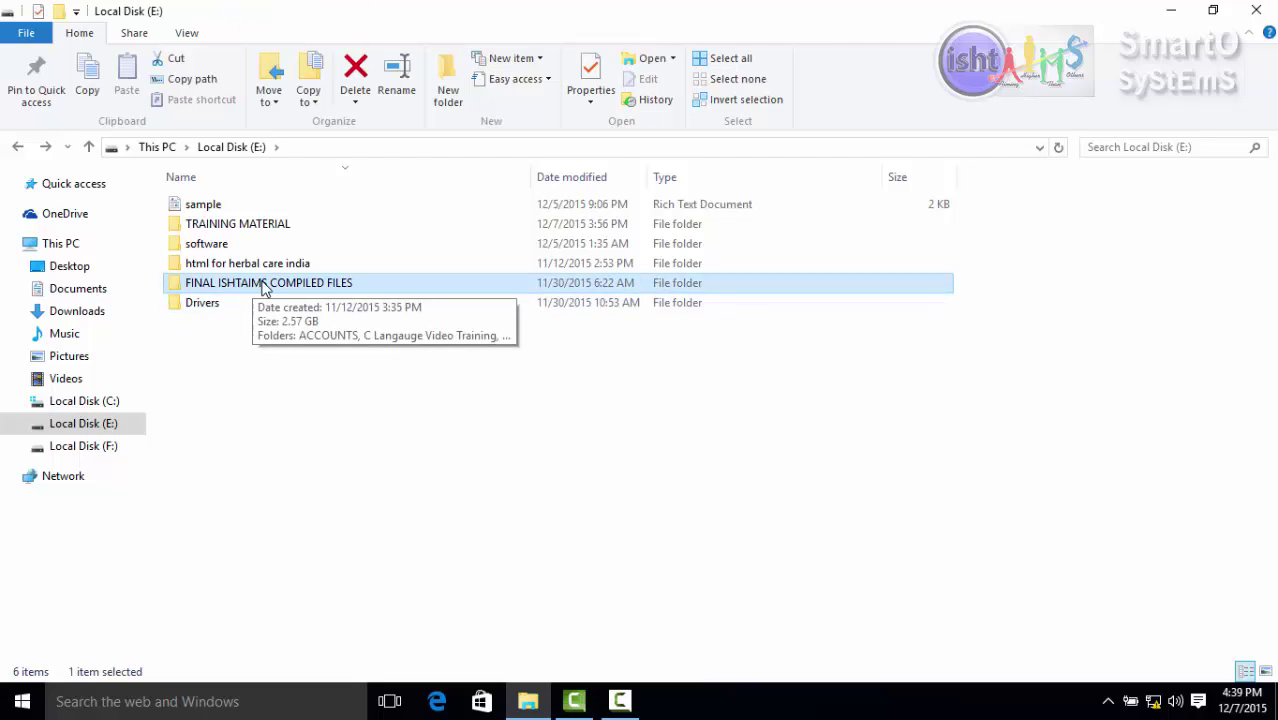
click(34, 35)
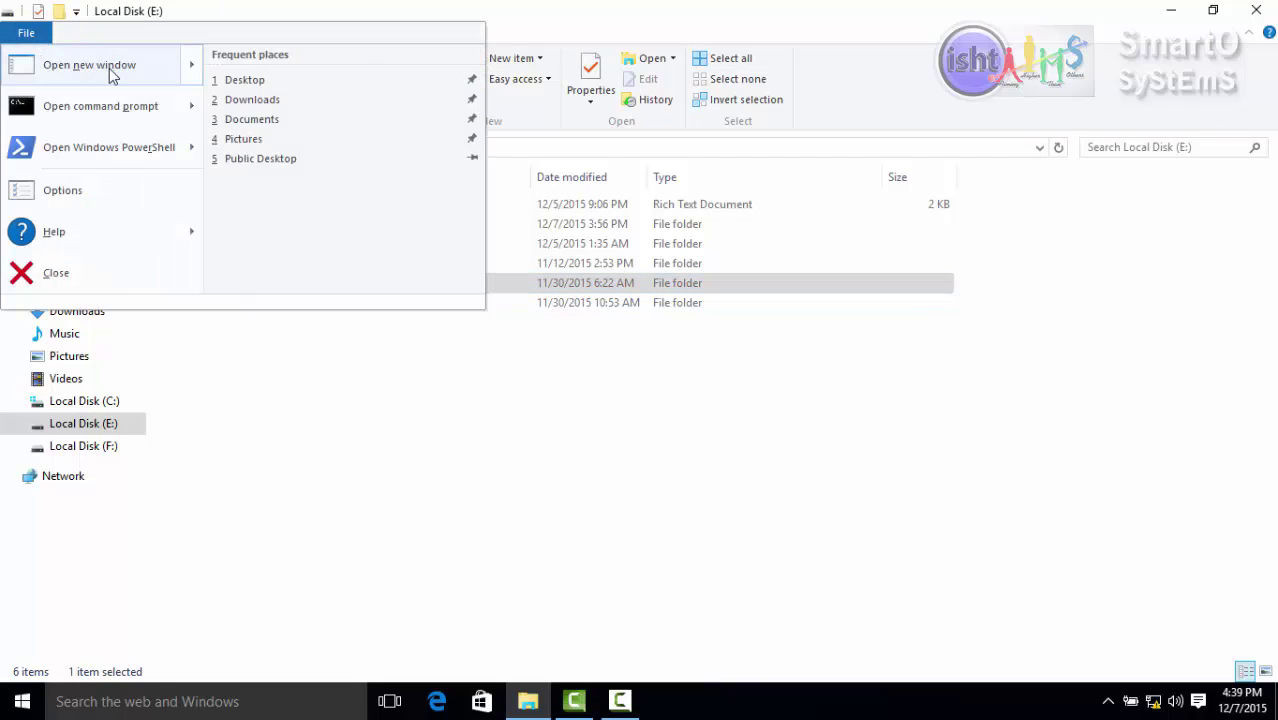
mouse_move(112, 70)
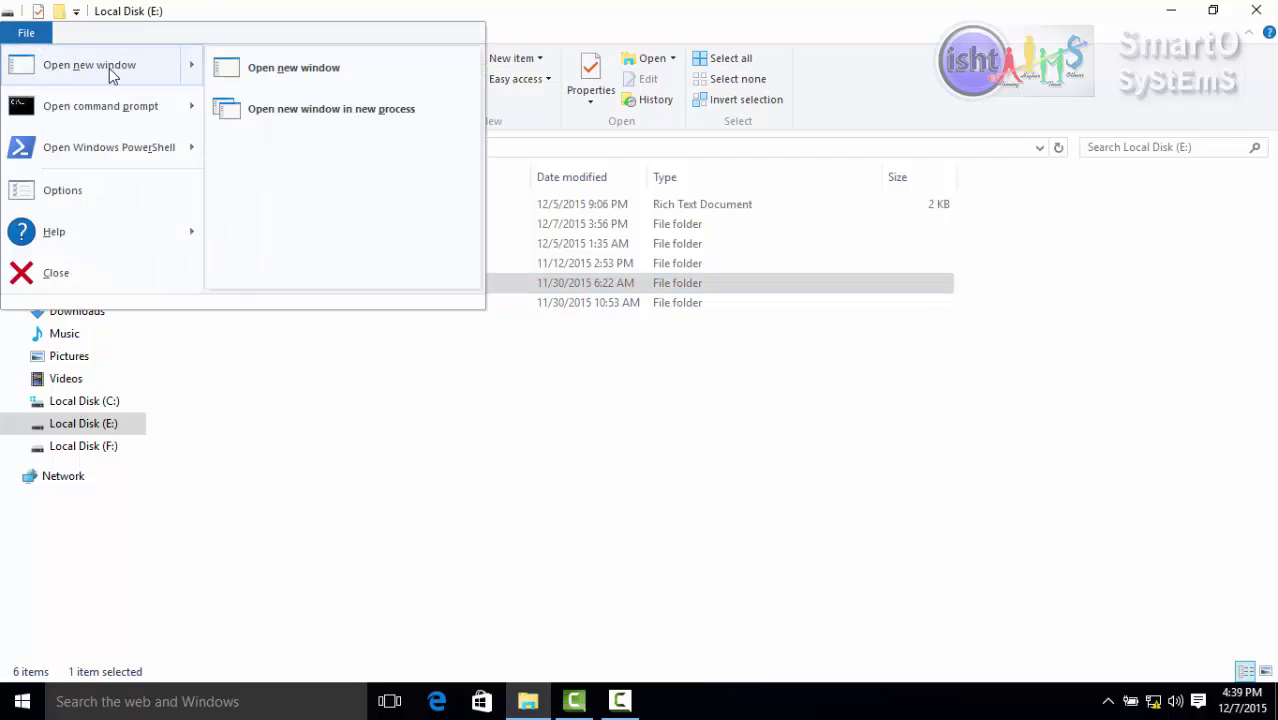
click(276, 72)
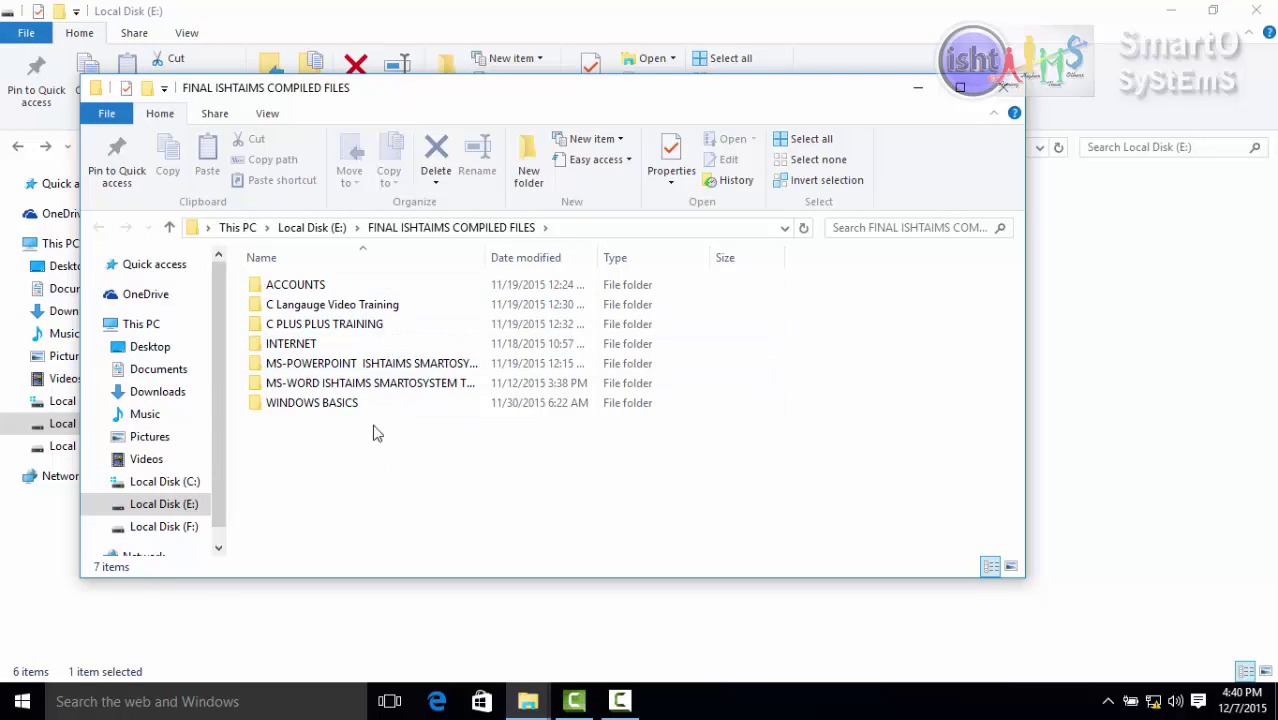
click(1004, 89)
Open the FINAL ISHTAIMS COMPILED FILES folder in a new window in a new process, and close that window
click(24, 33)
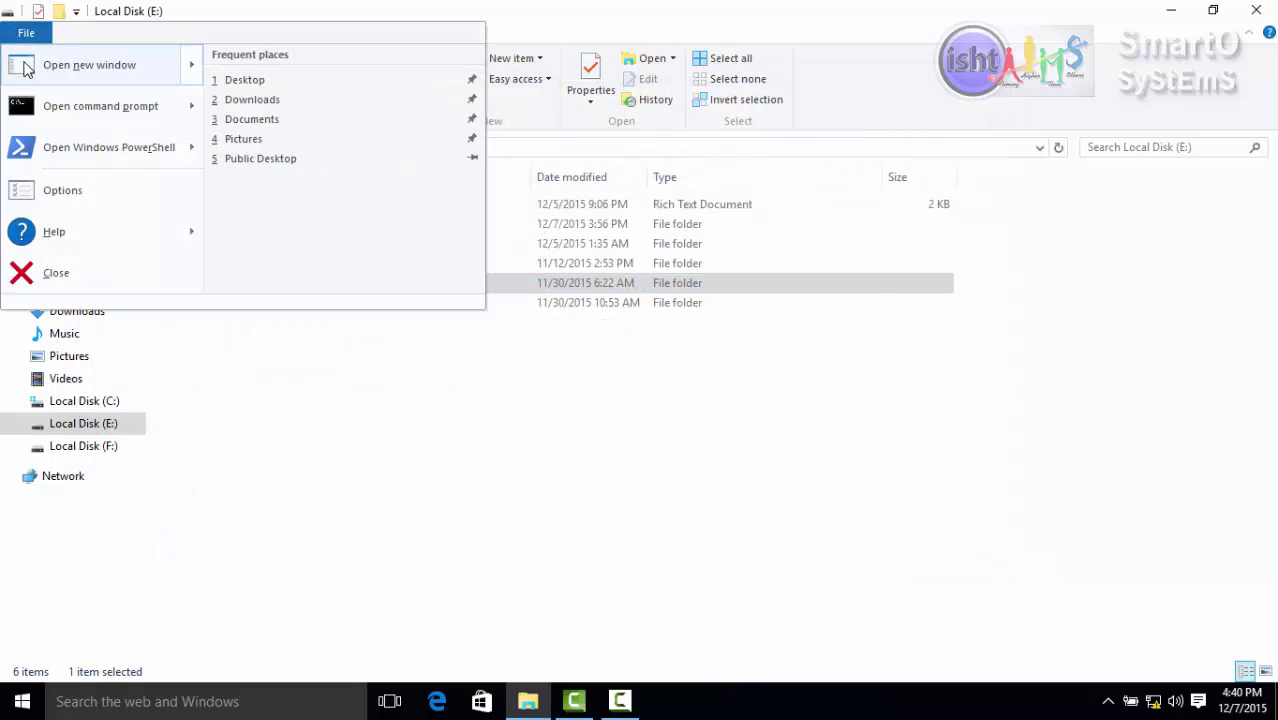
mouse_move(27, 68)
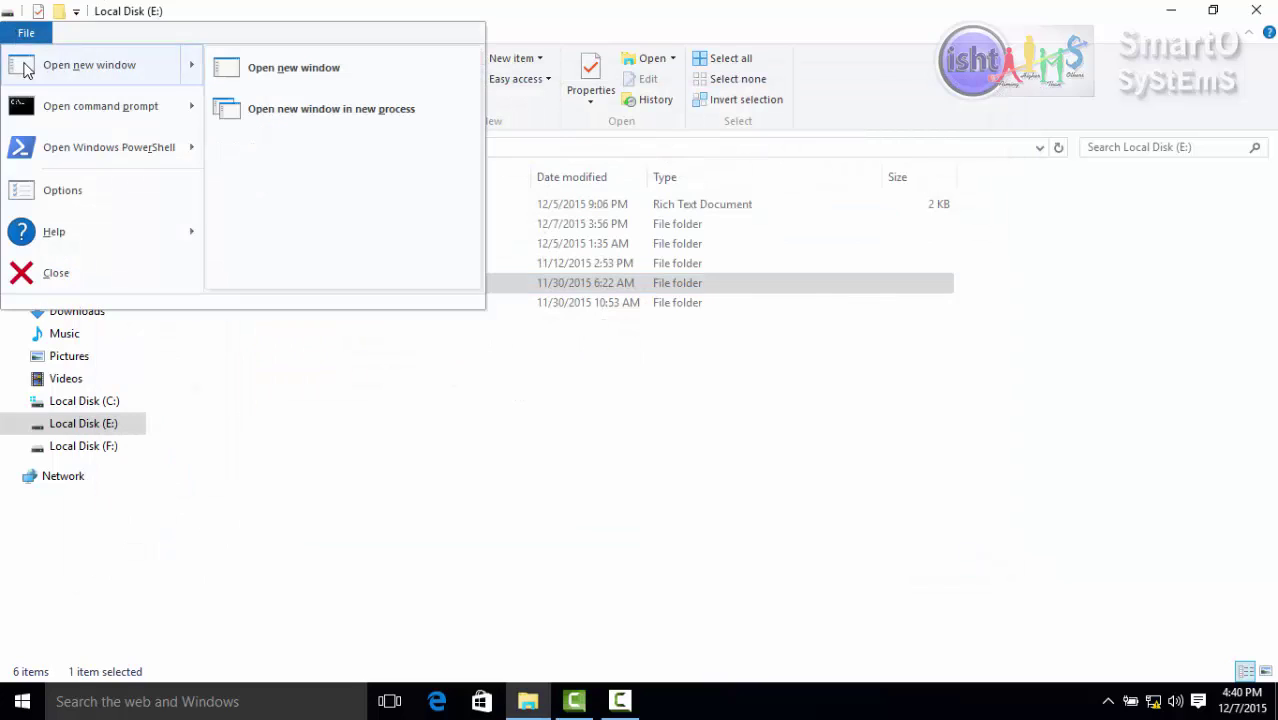
click(330, 121)
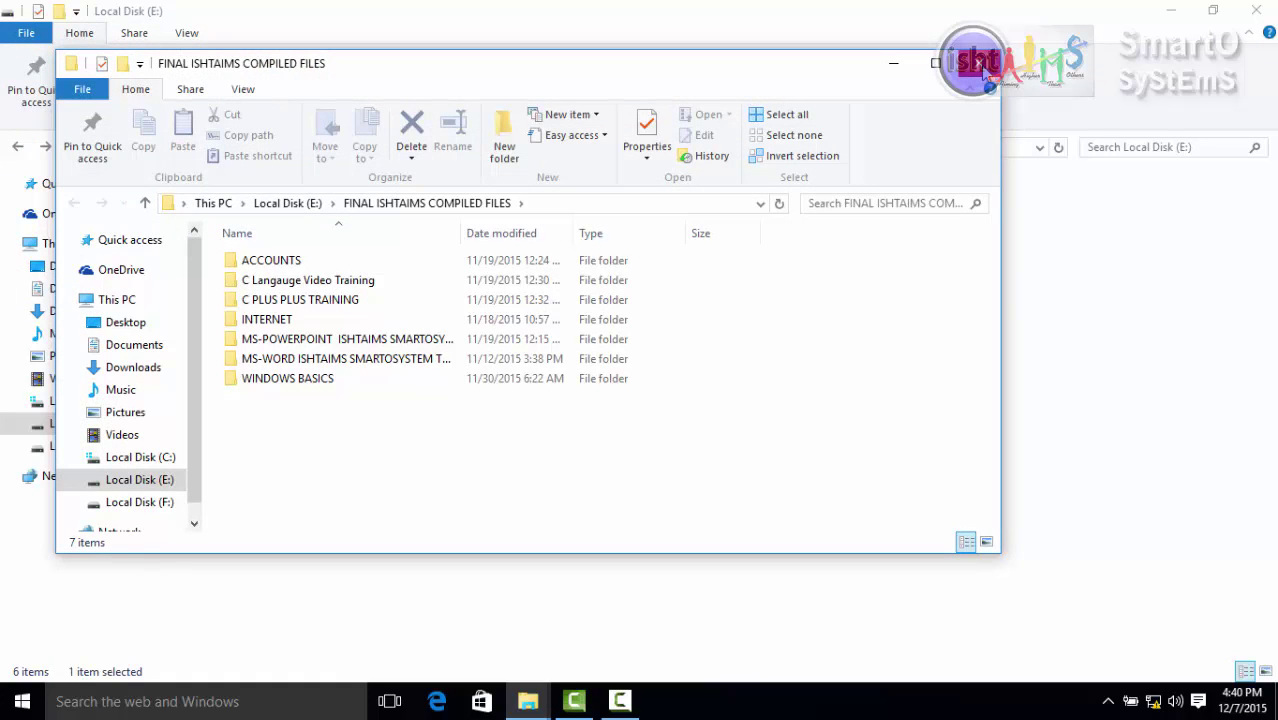
click(978, 63)
click(26, 33)
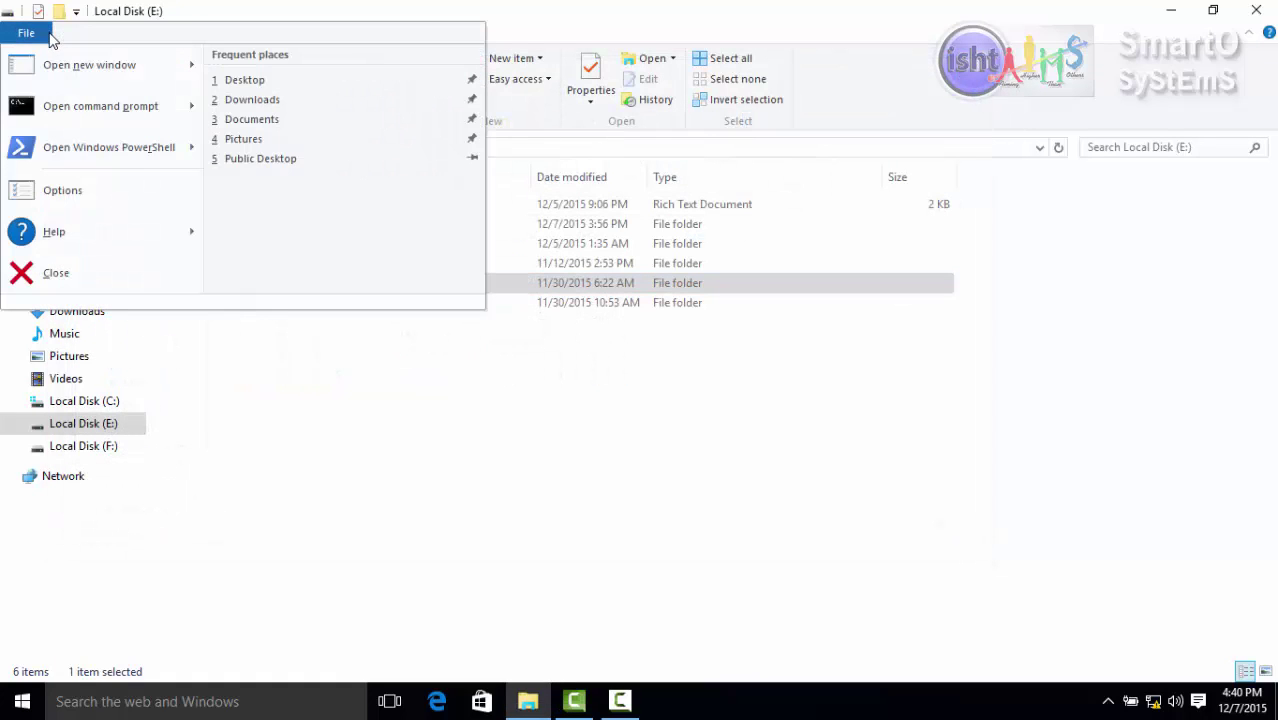
mouse_move(76, 119)
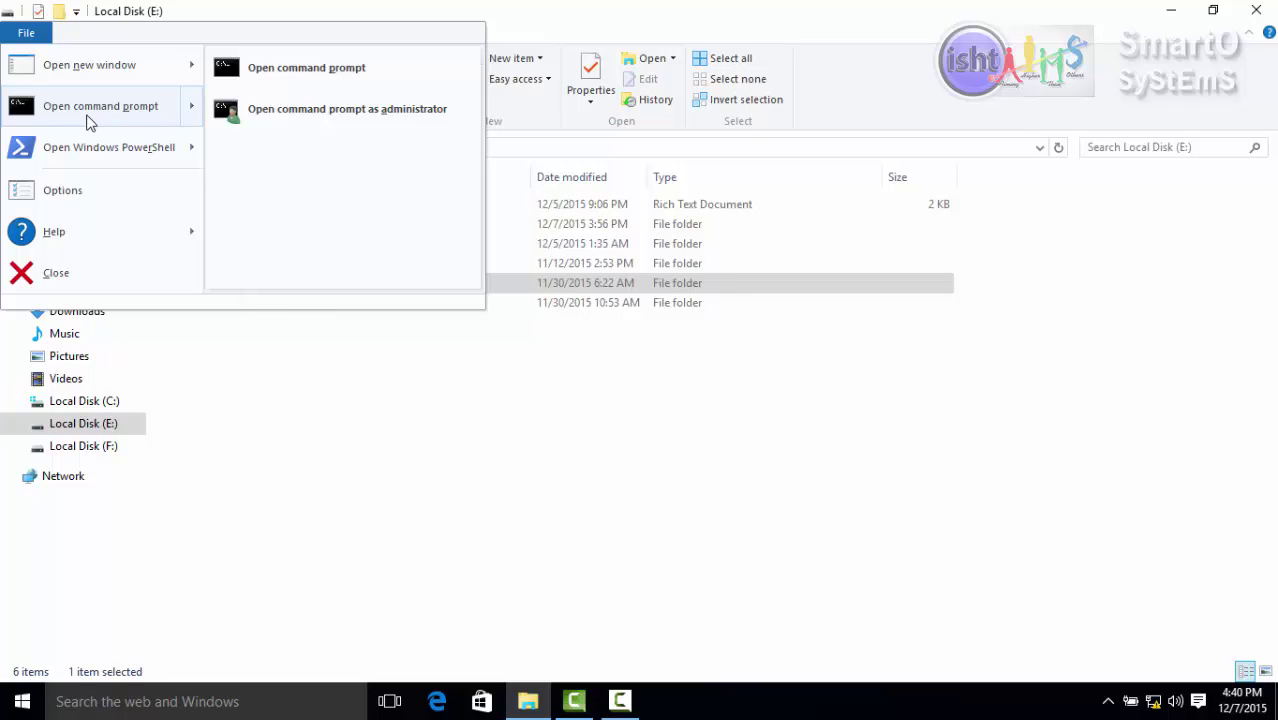
key(Escape)
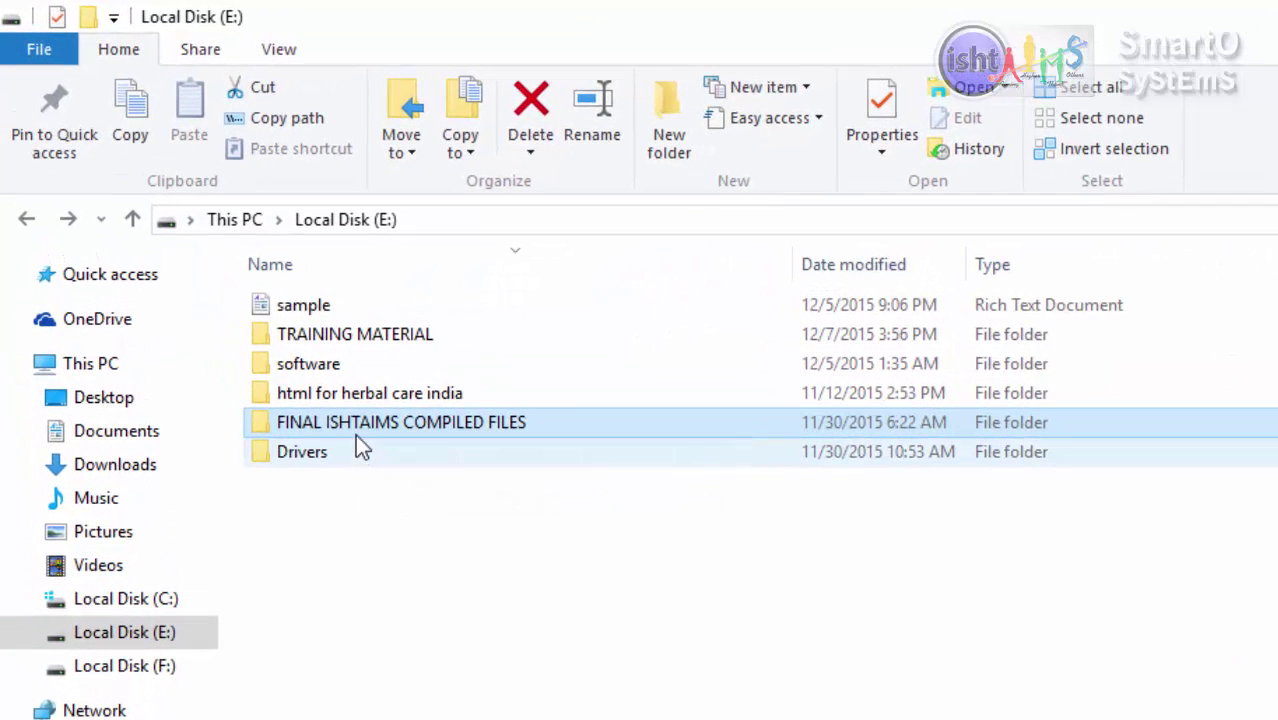
Open a standard command prompt at the FINAL ISHTAIMS COMPILED FILES folder
click(38, 49)
mouse_move(63, 163)
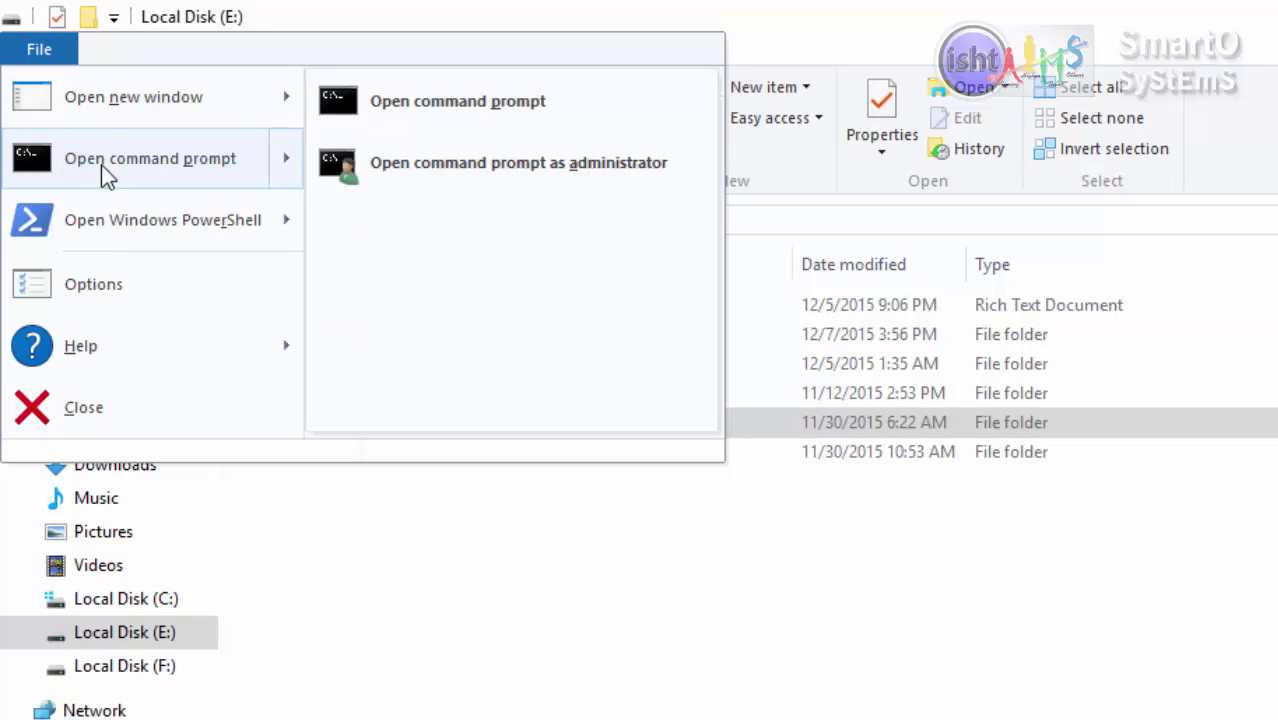
click(398, 113)
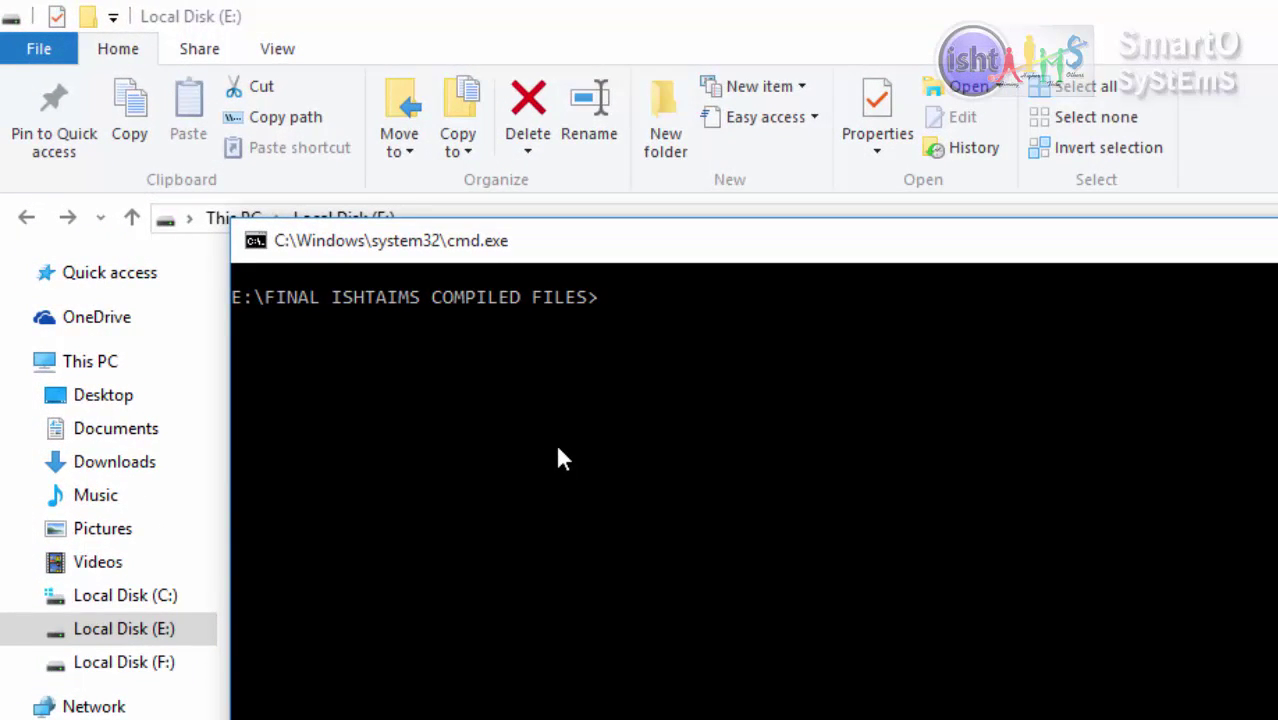
List the folder's contents with the command DIR *.* and close the command prompt window
text(DIR)
text(*.*)
key(Return)
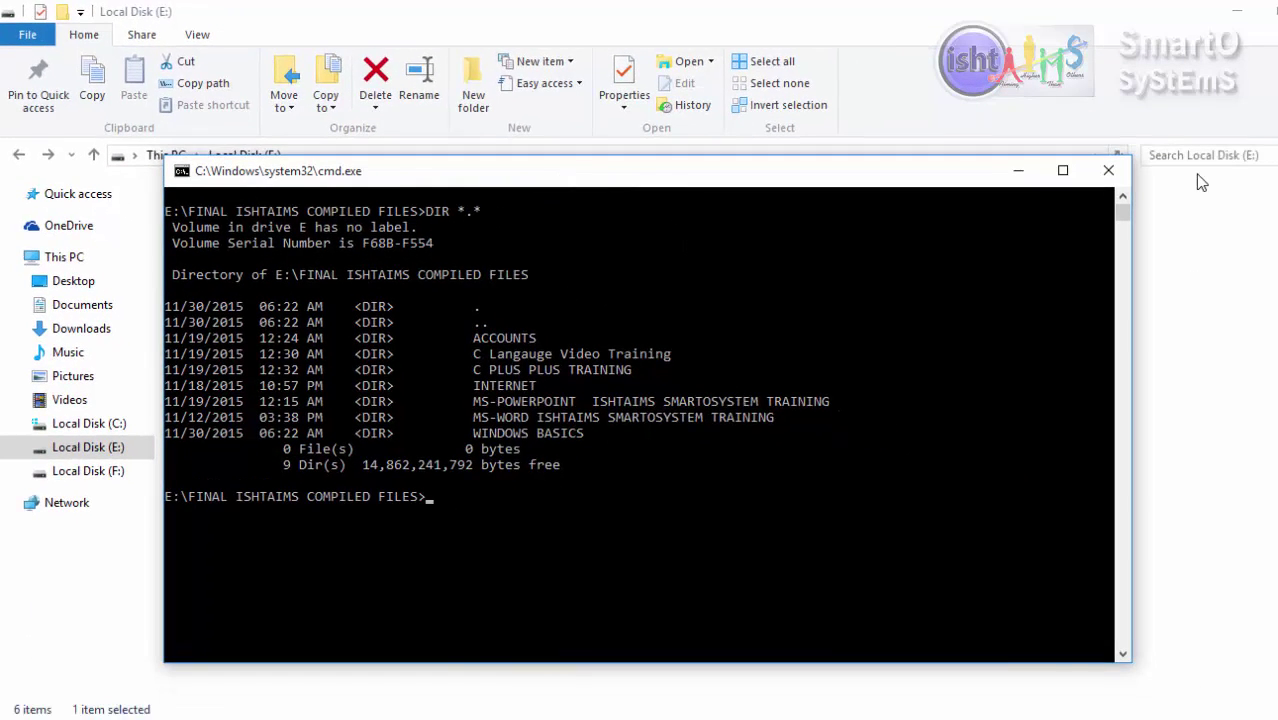
click(1110, 172)
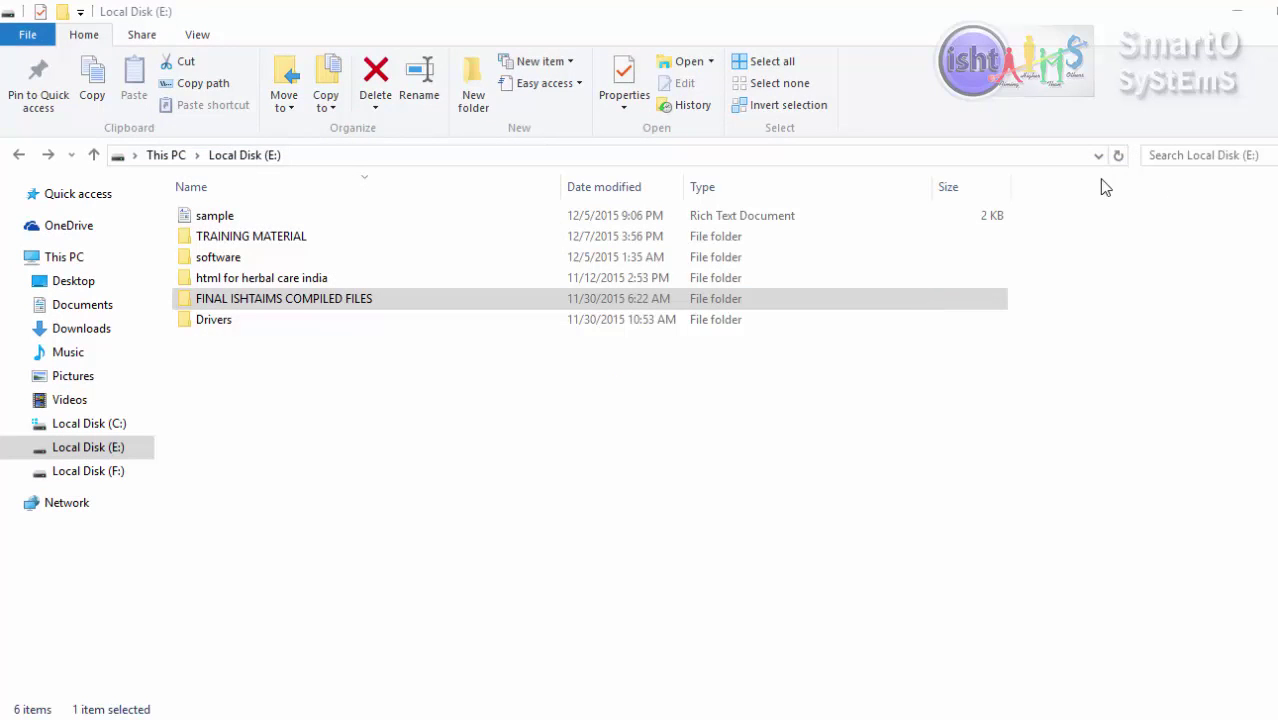
Open Windows PowerShell without administrator rights at the FINAL ISHTAIMS COMPILED FILES folder and reposition its window
click(45, 50)
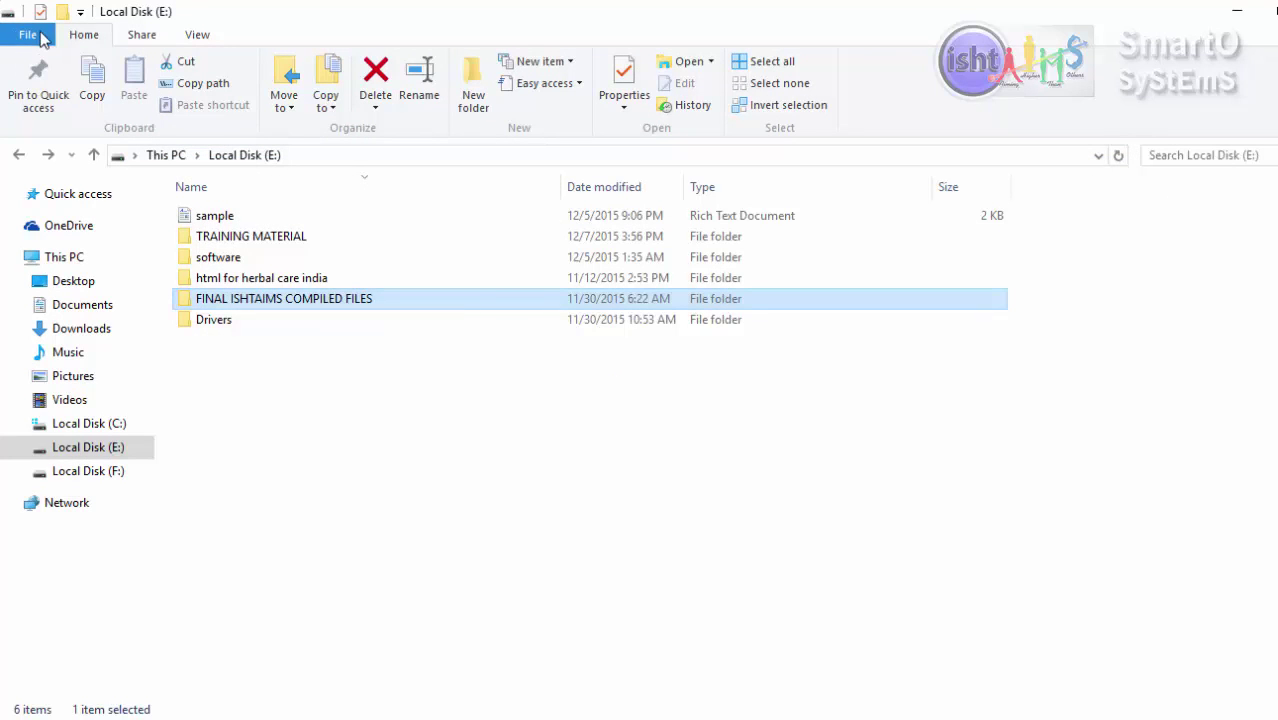
click(28, 35)
mouse_move(165, 120)
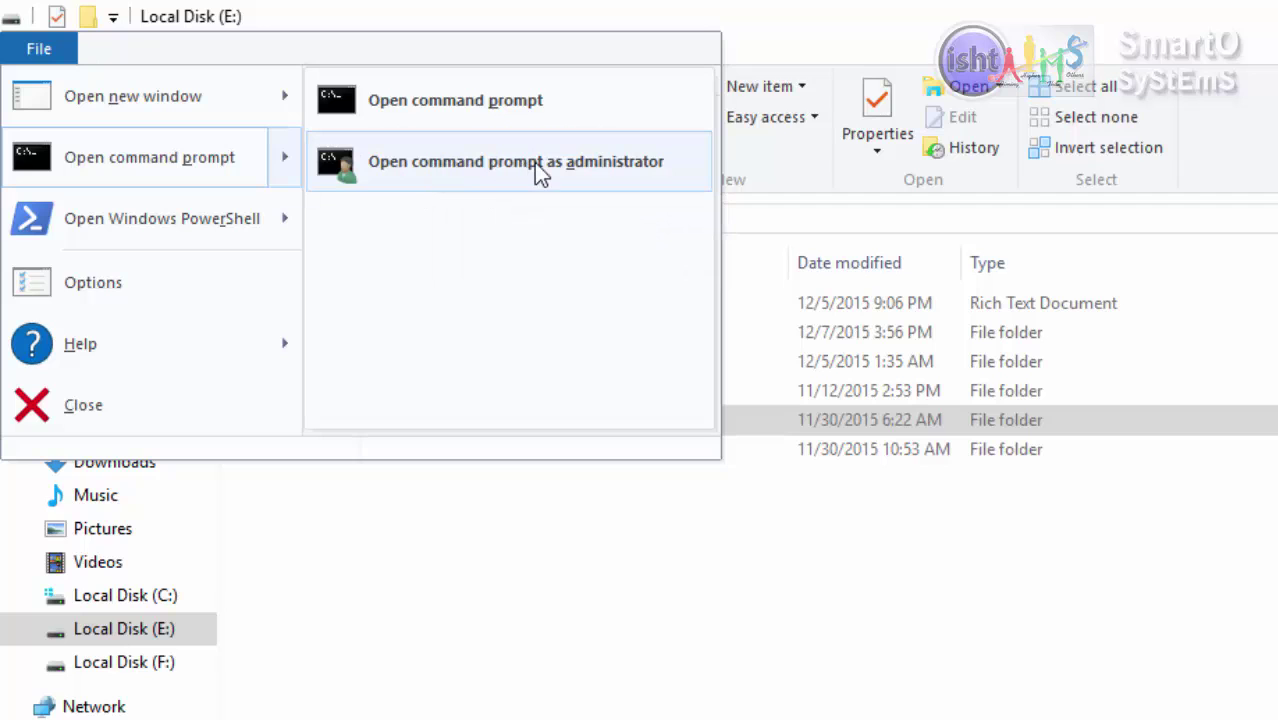
mouse_move(140, 222)
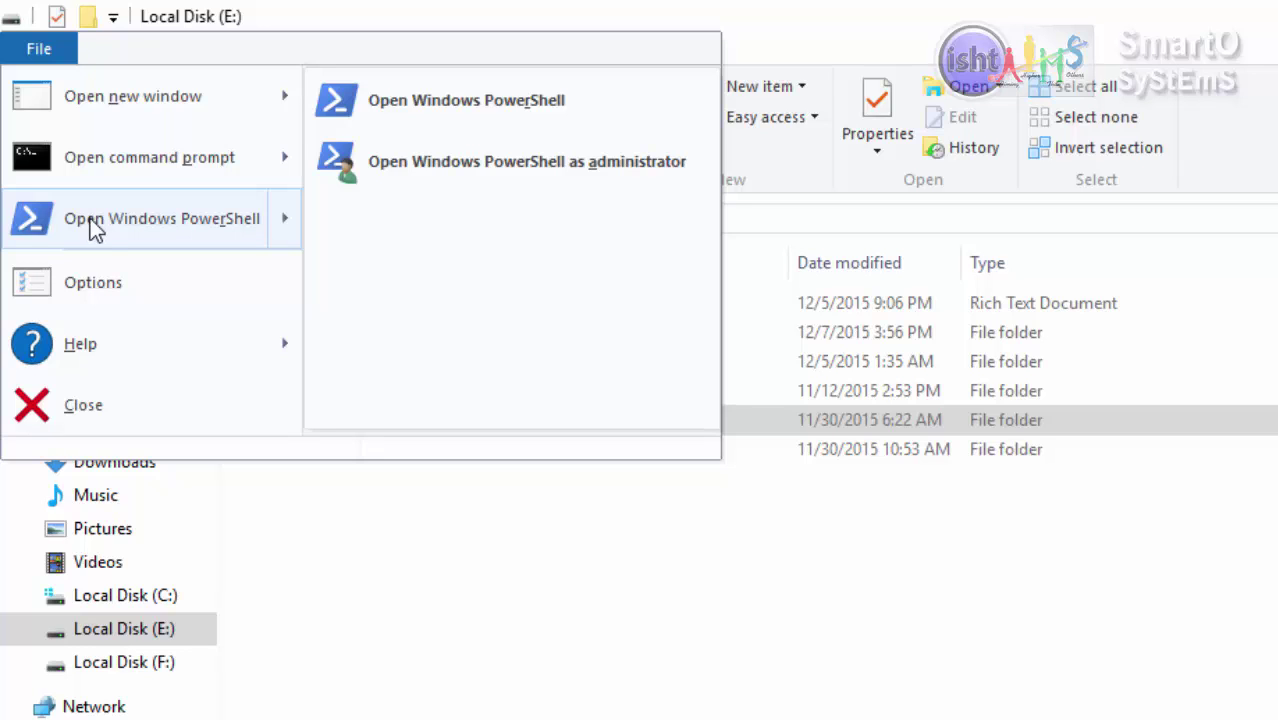
click(492, 104)
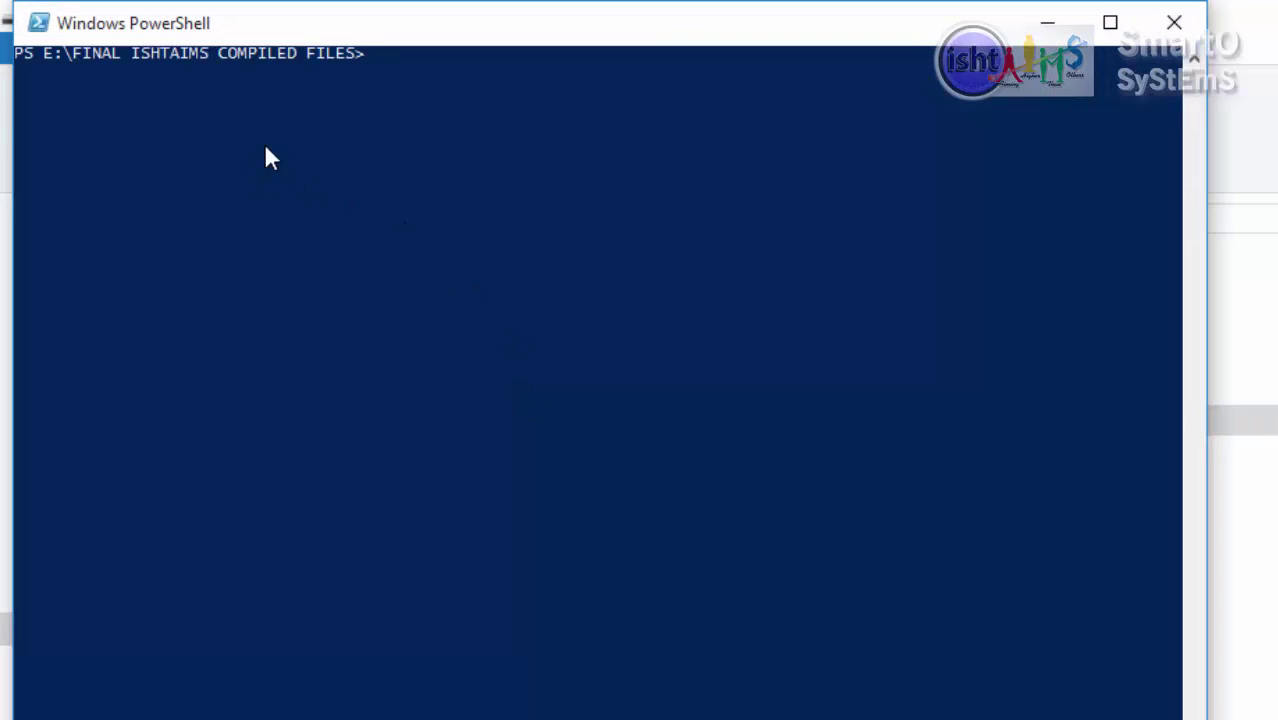
drag(335, 29, 406, 94)
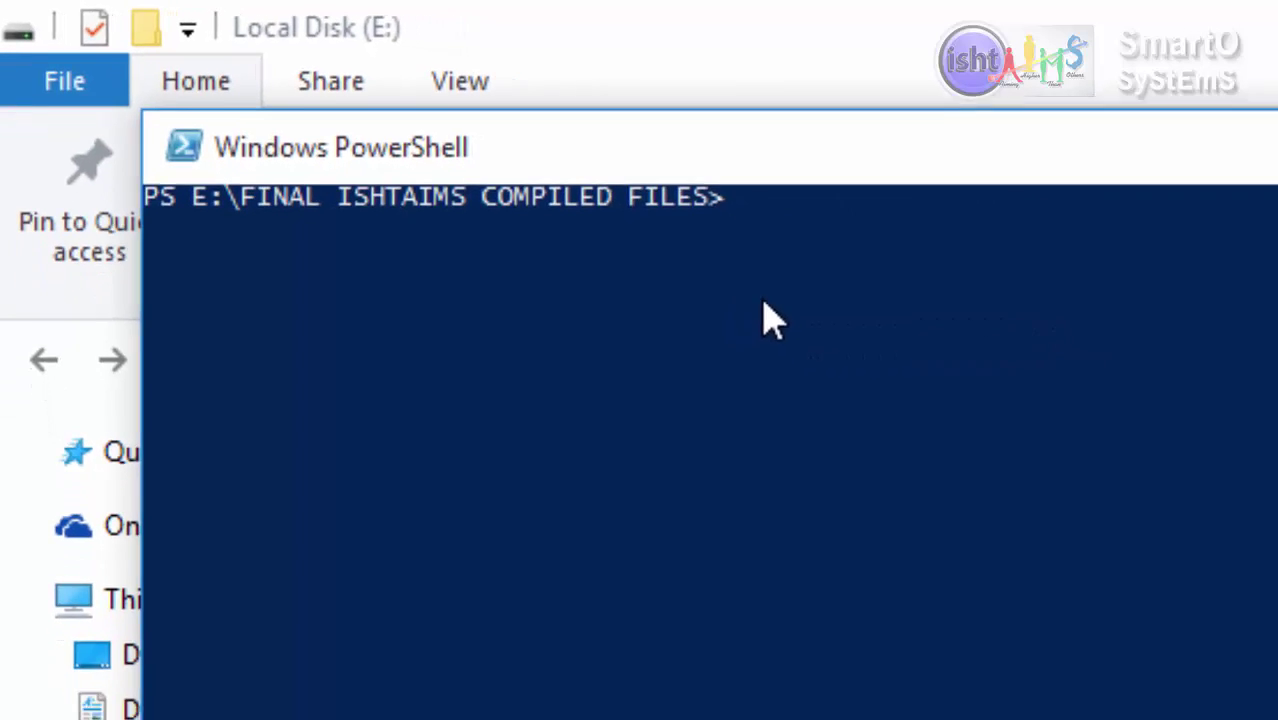
List the contents of the folder in PowerShell with the DIR command
text(D)
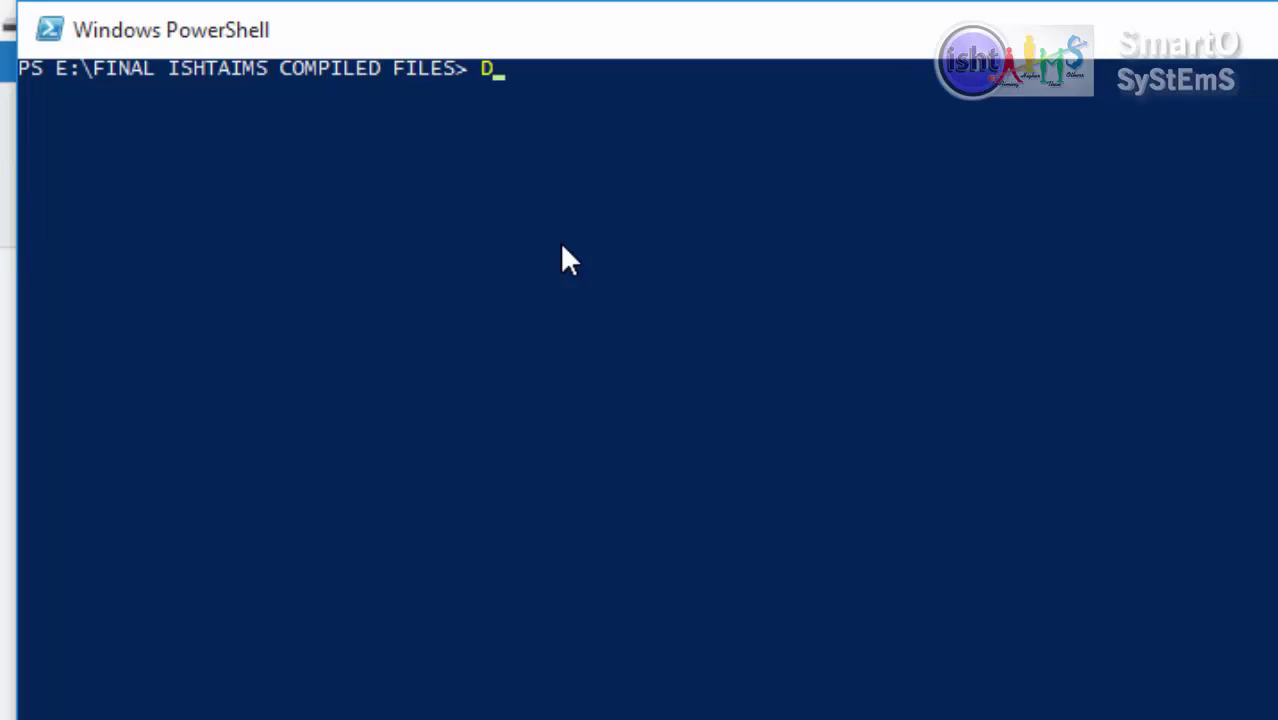
text(IR)
key(Return)
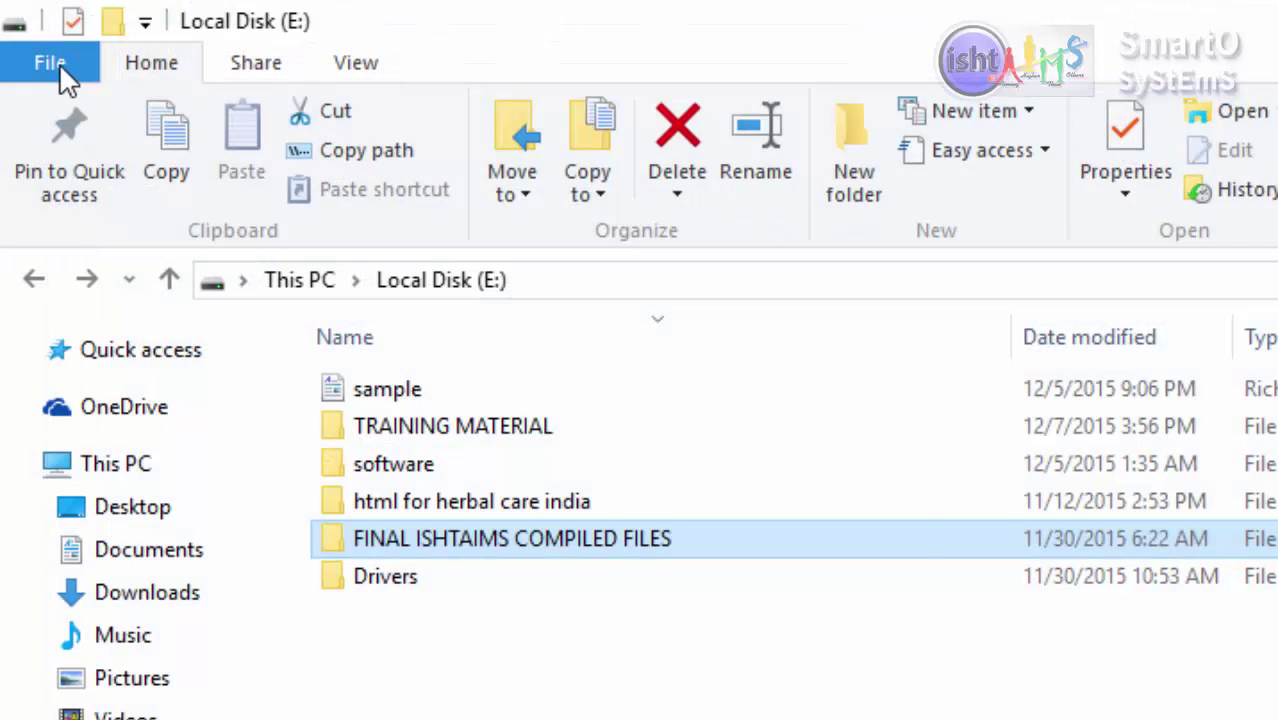
click(40, 56)
mouse_move(322, 288)
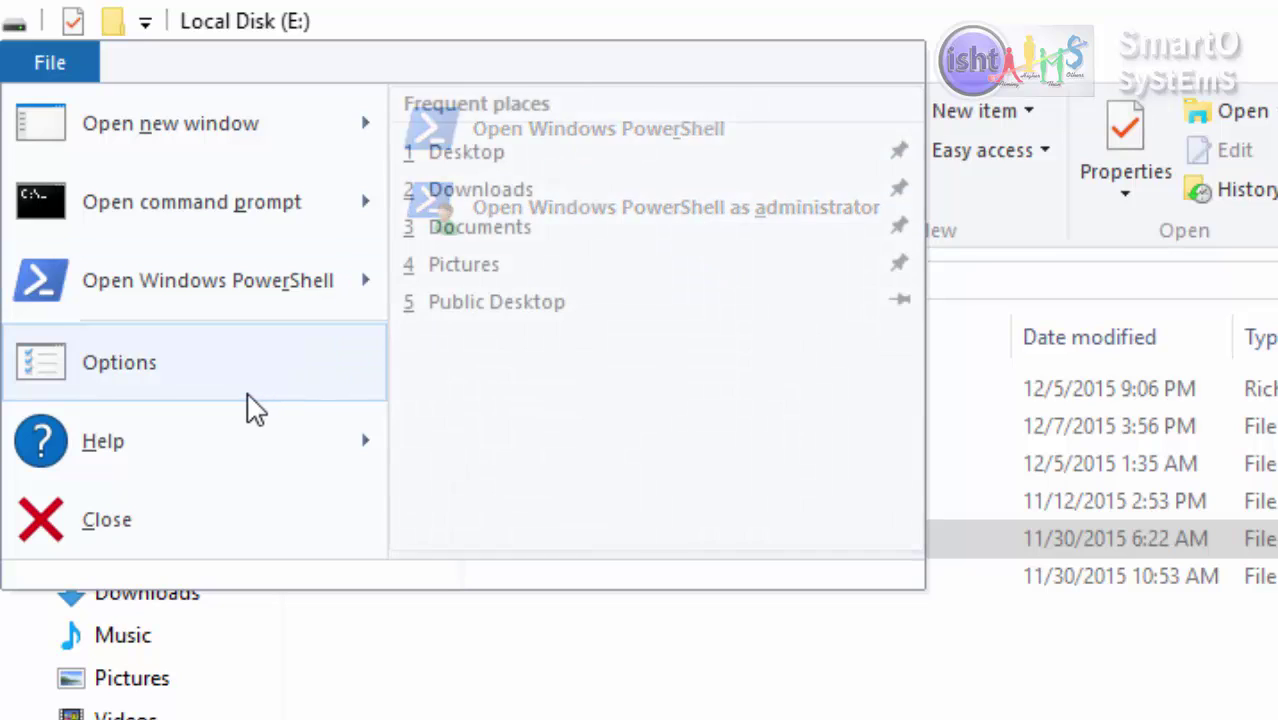
click(47, 67)
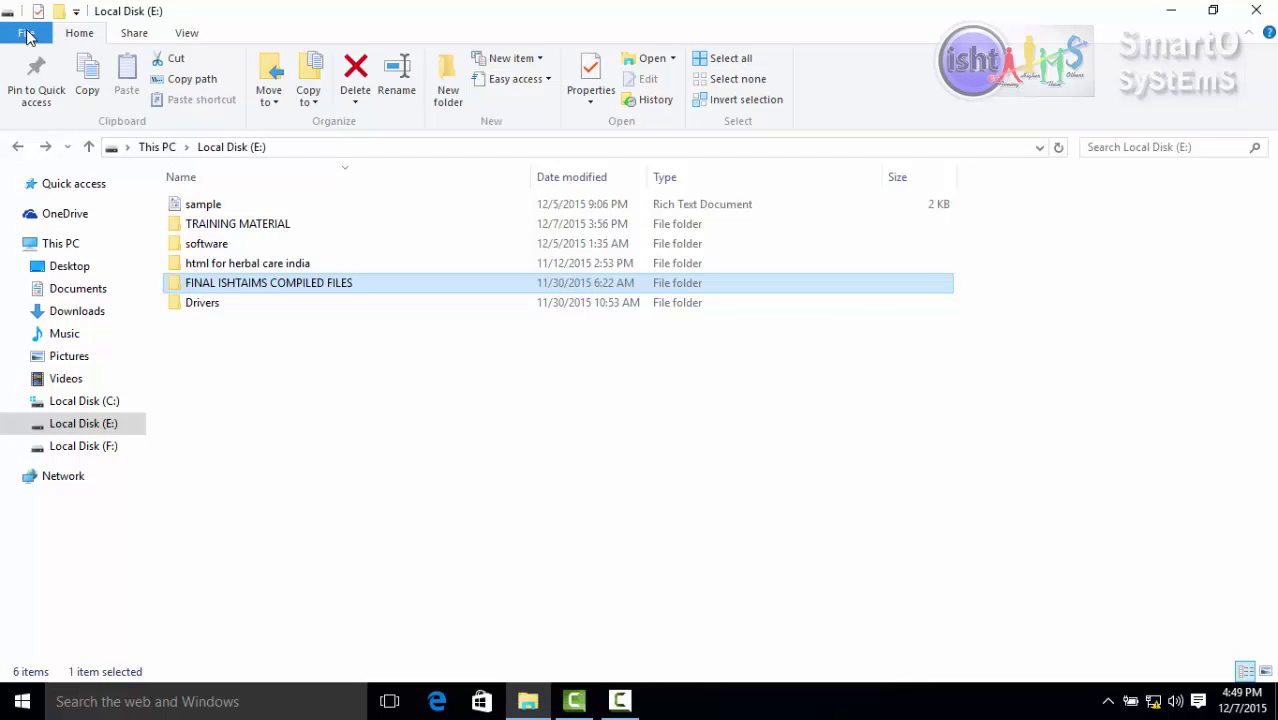
Open the Folder Options dialog and move it away from the window's edge
click(28, 37)
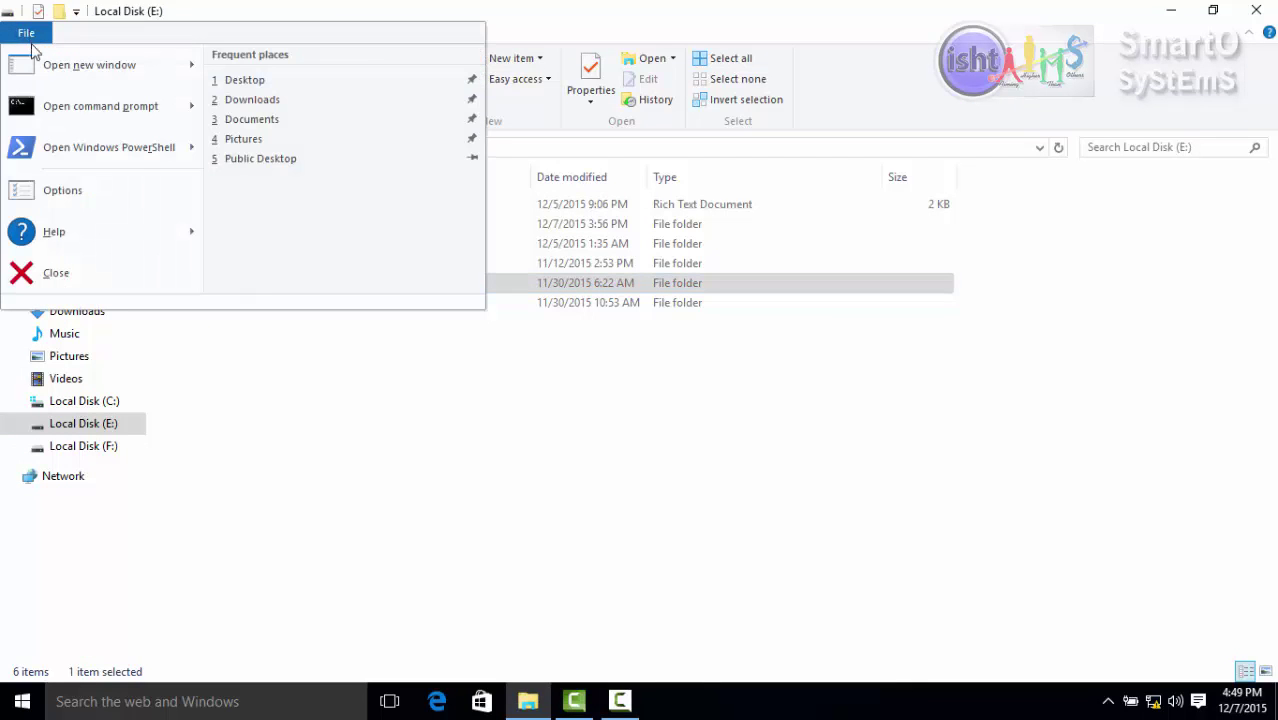
click(53, 196)
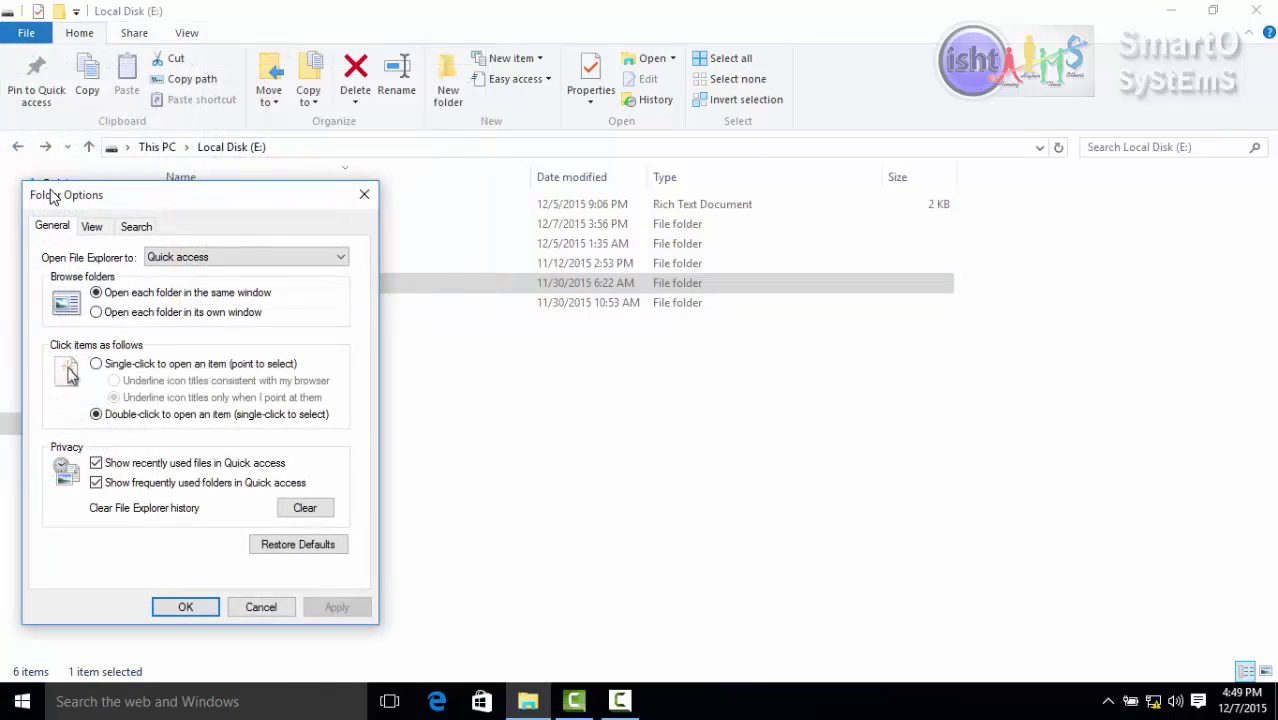
drag(109, 201, 282, 182)
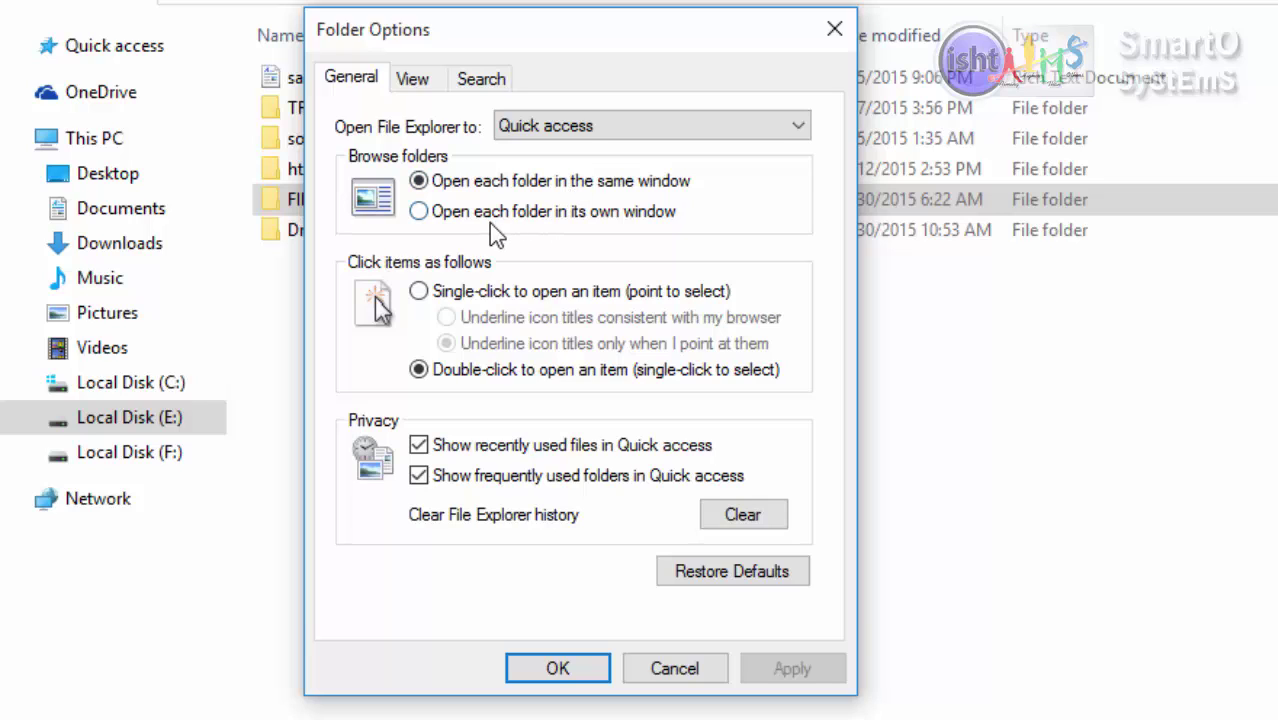
Try the option to open each folder in its own window, and switch back to opening in the same window
click(465, 215)
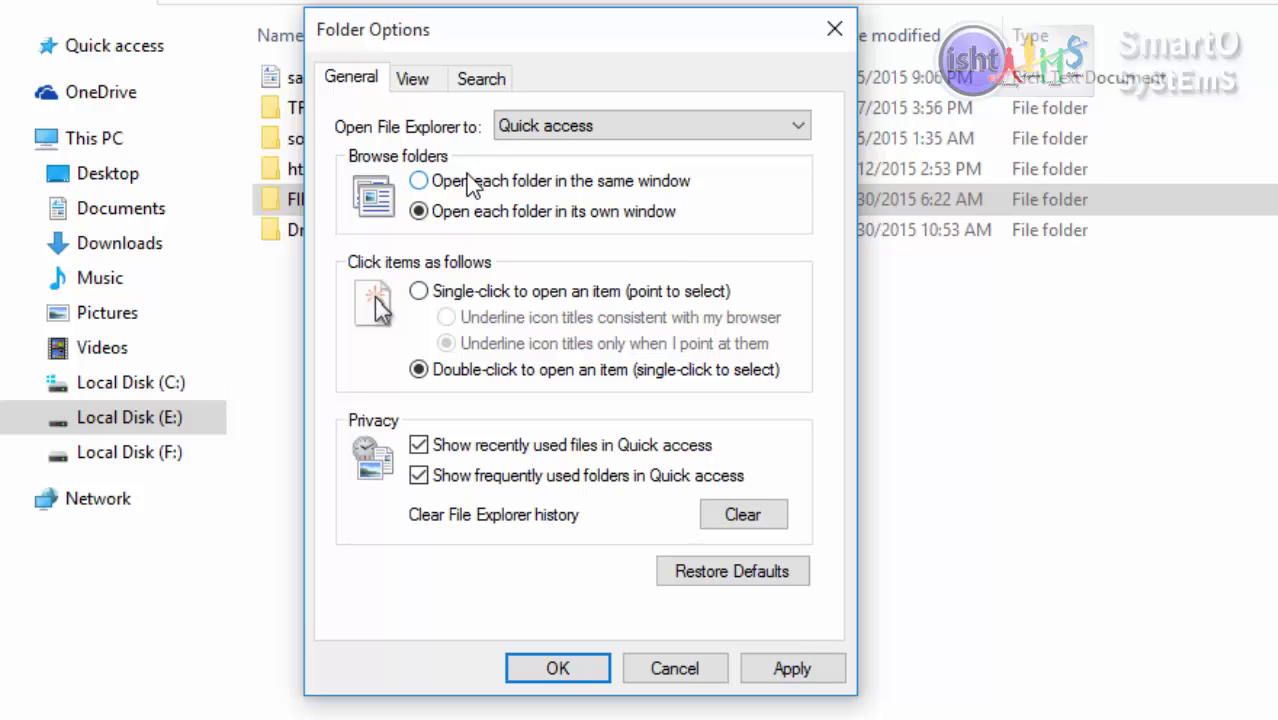
click(466, 184)
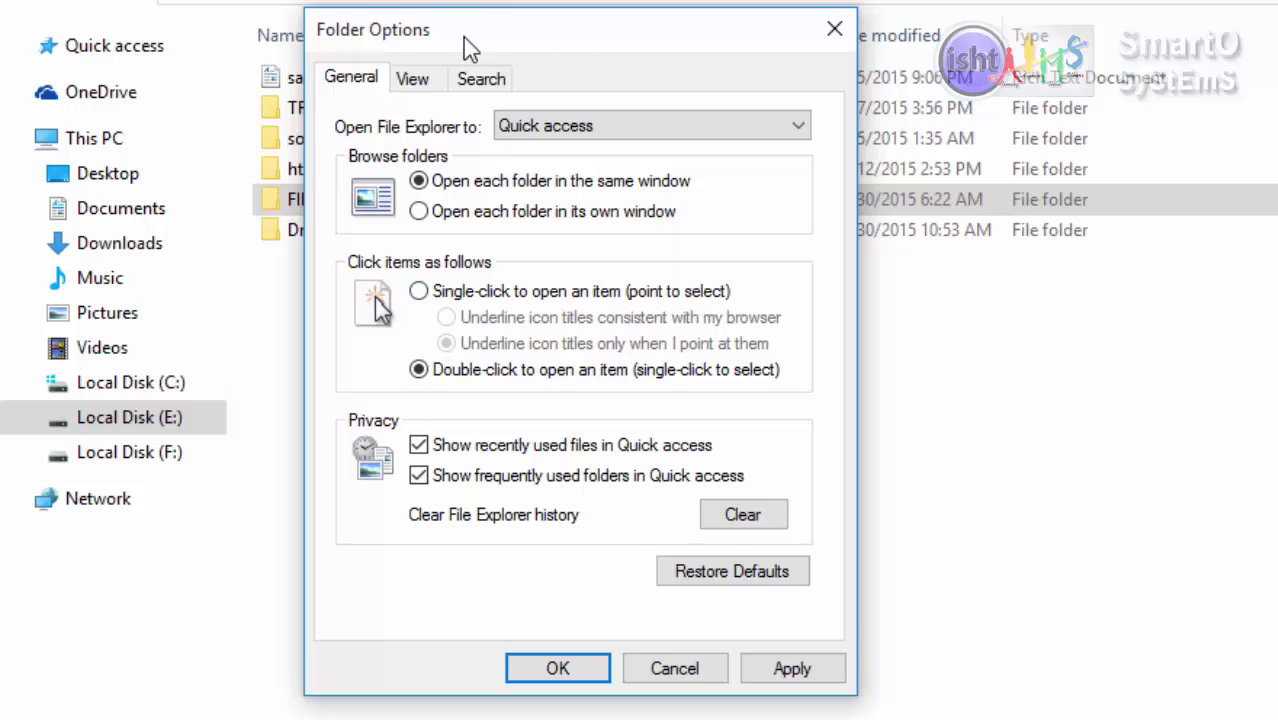
Uncover the file list, try single-click to open an item, return to double-click to open, and close Folder Options
drag(463, 37, 785, 125)
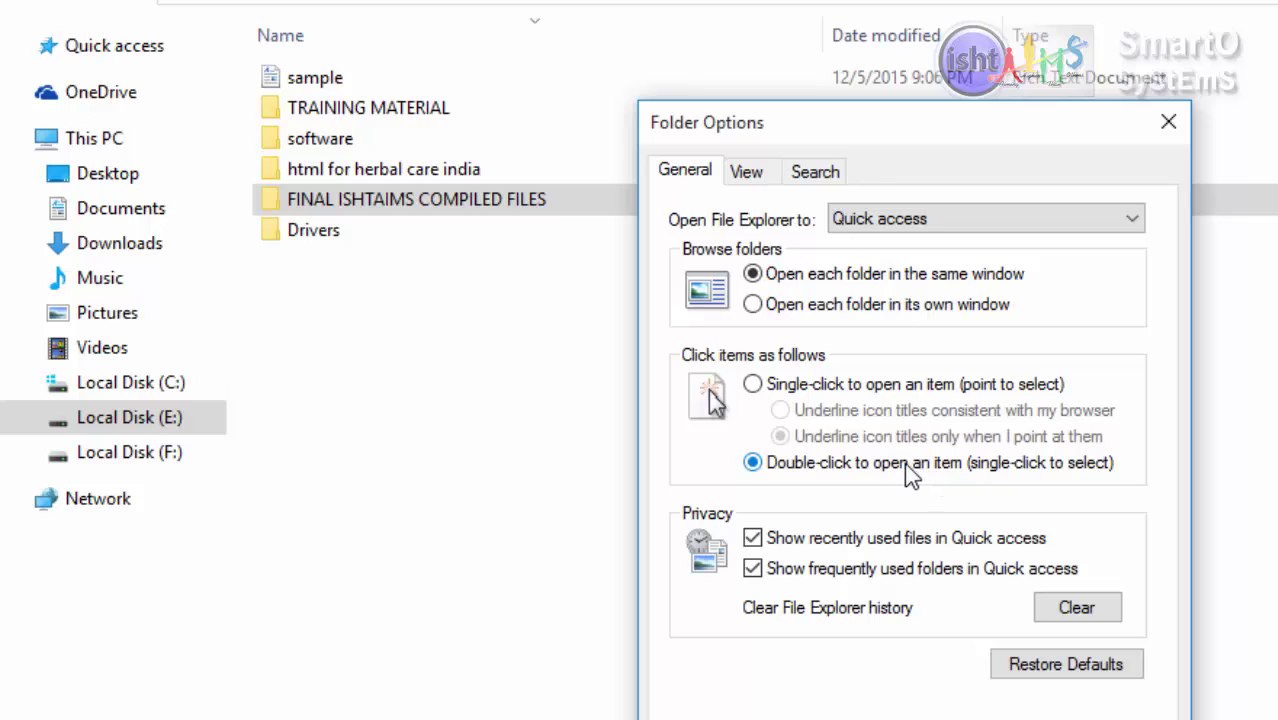
click(840, 385)
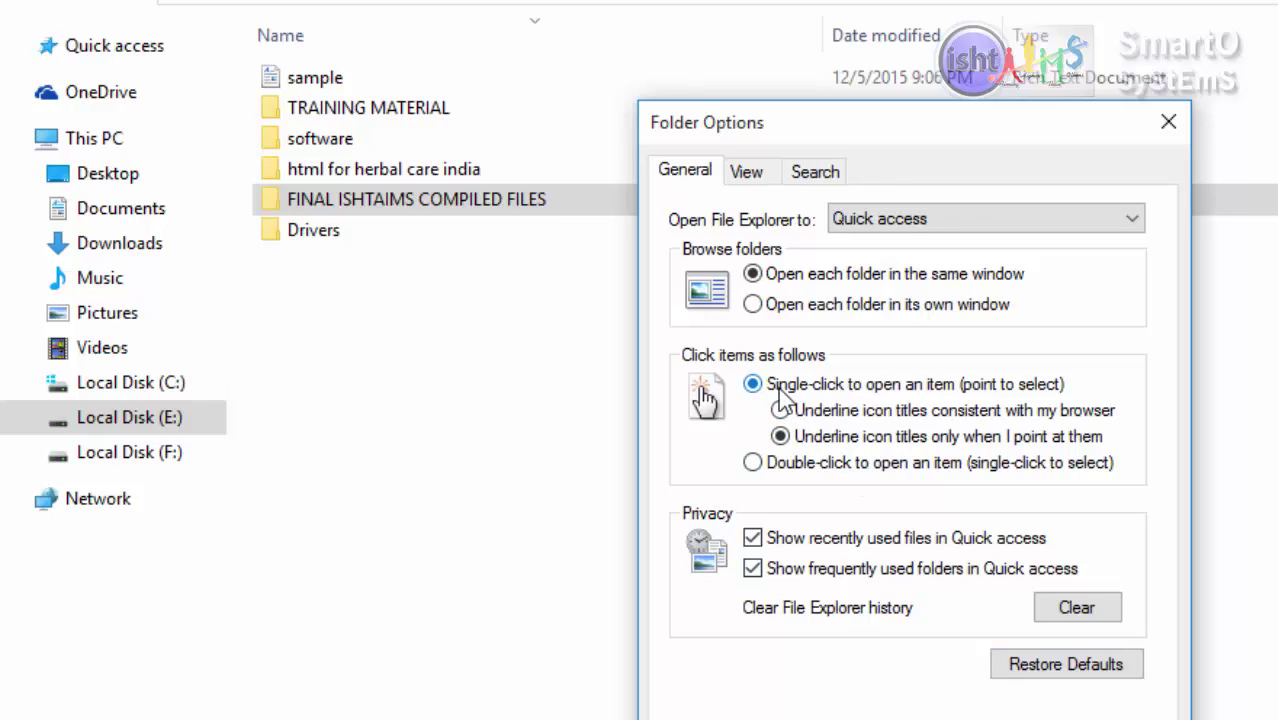
click(762, 466)
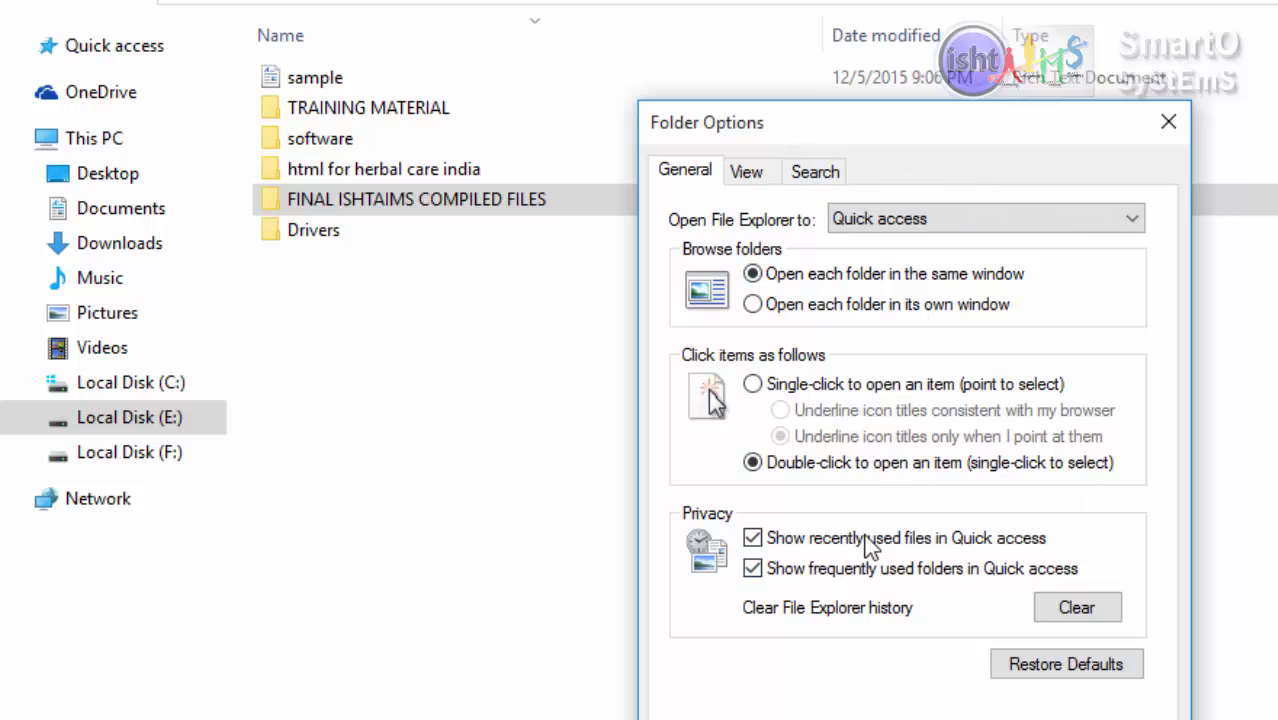
click(831, 702)
Show the file commands for drive E: and look at the Help entry
click(12, 36)
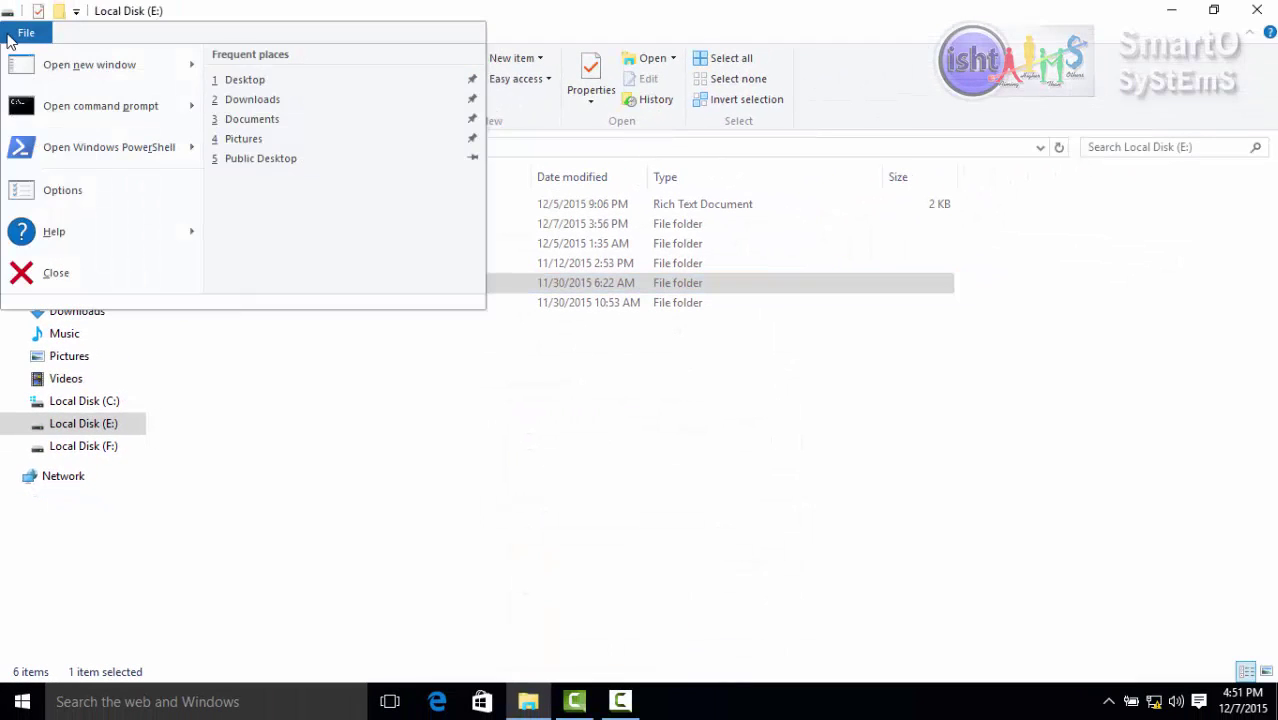
mouse_move(20, 233)
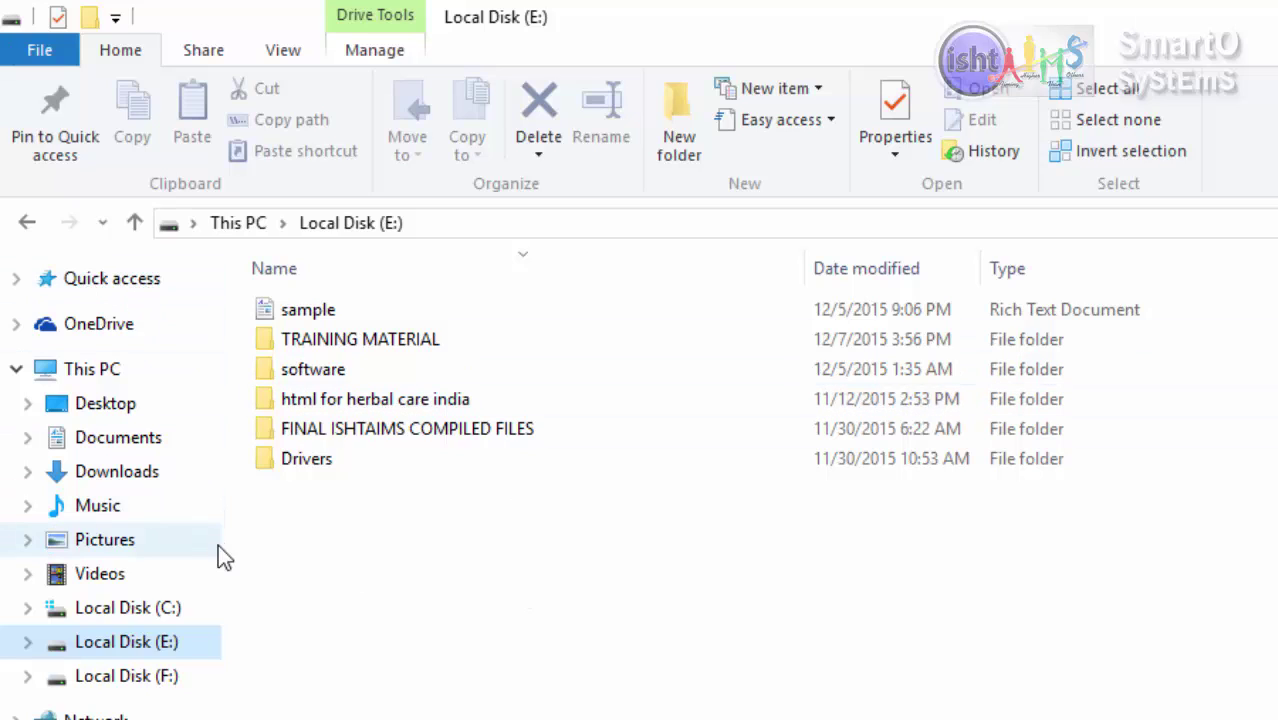
Pin the FINAL ISHTAIMS COMPILED FILES folder to Quick access and expand Quick access to view its pinned folders
click(315, 430)
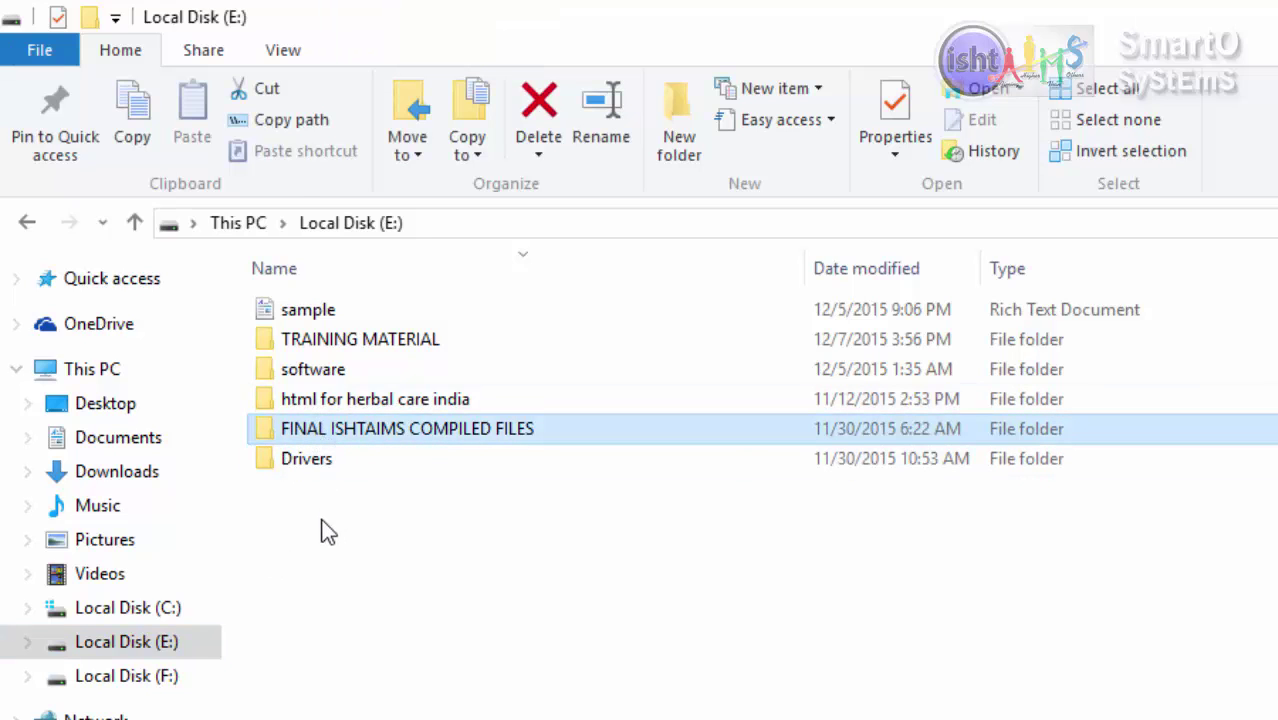
click(70, 108)
click(100, 288)
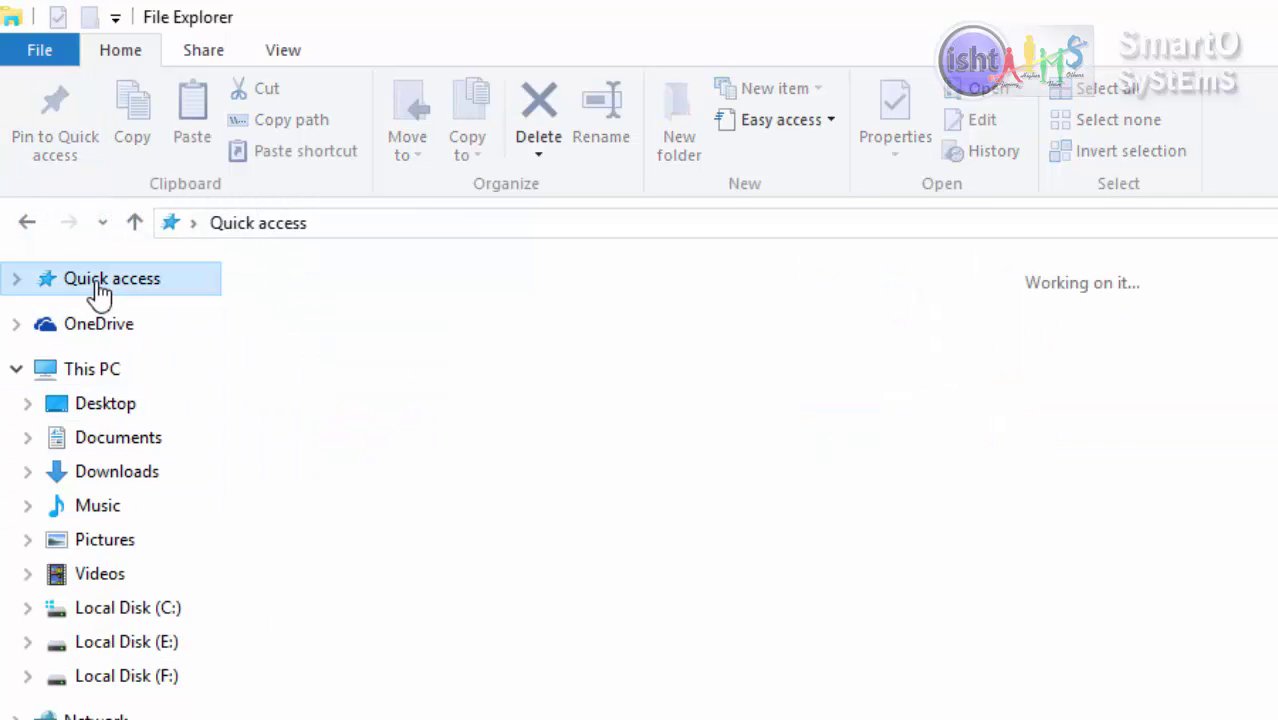
click(15, 278)
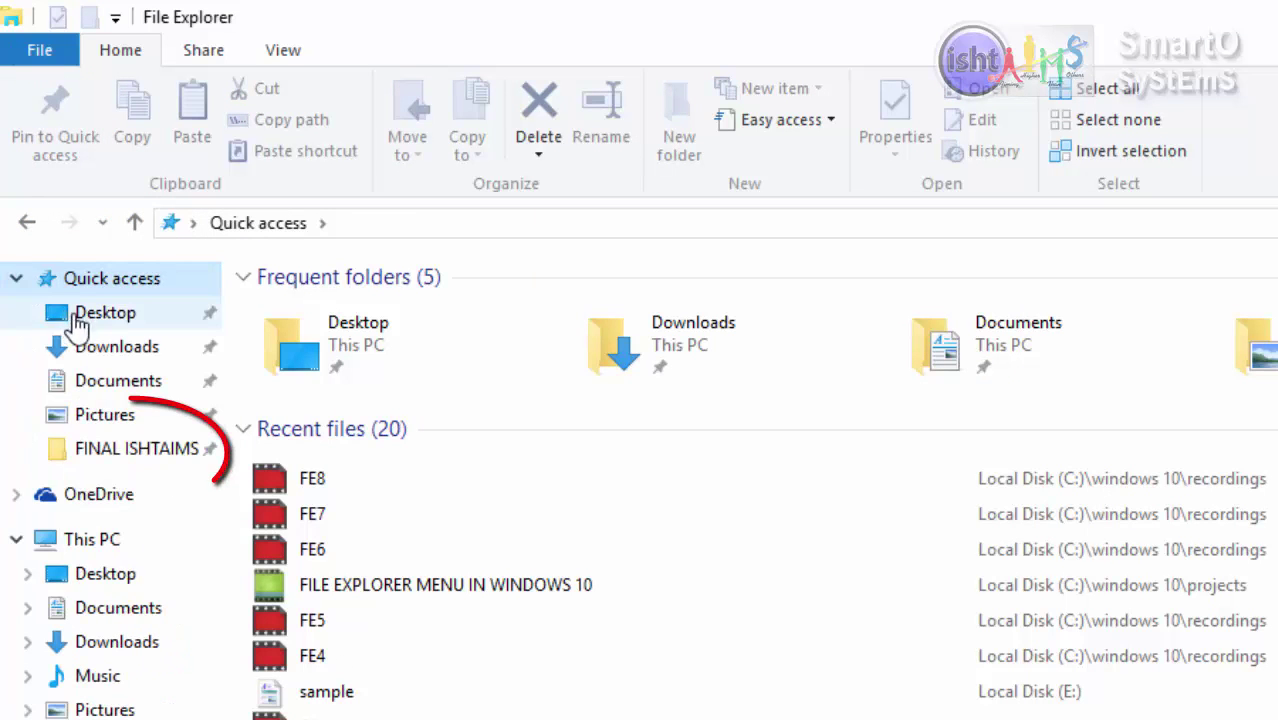
Unpin the FINAL ISHTAIMS folder from Quick access and return to drive E:
right_click(128, 451)
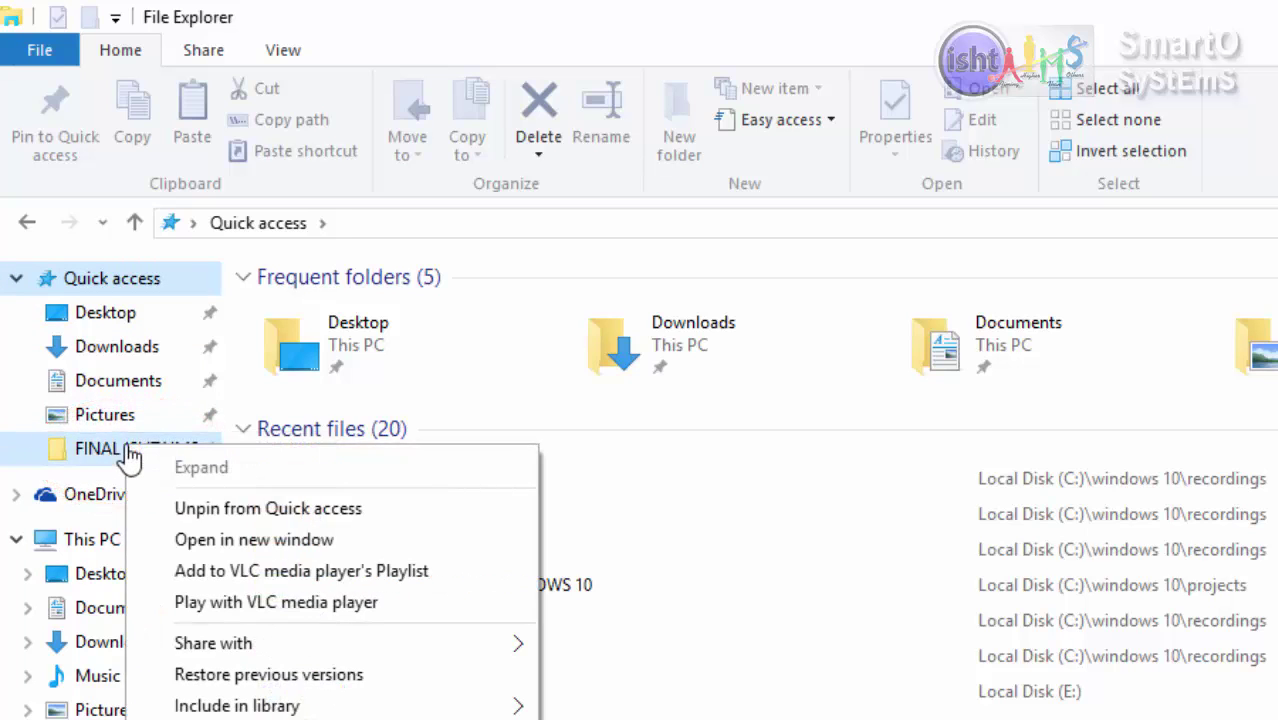
click(219, 527)
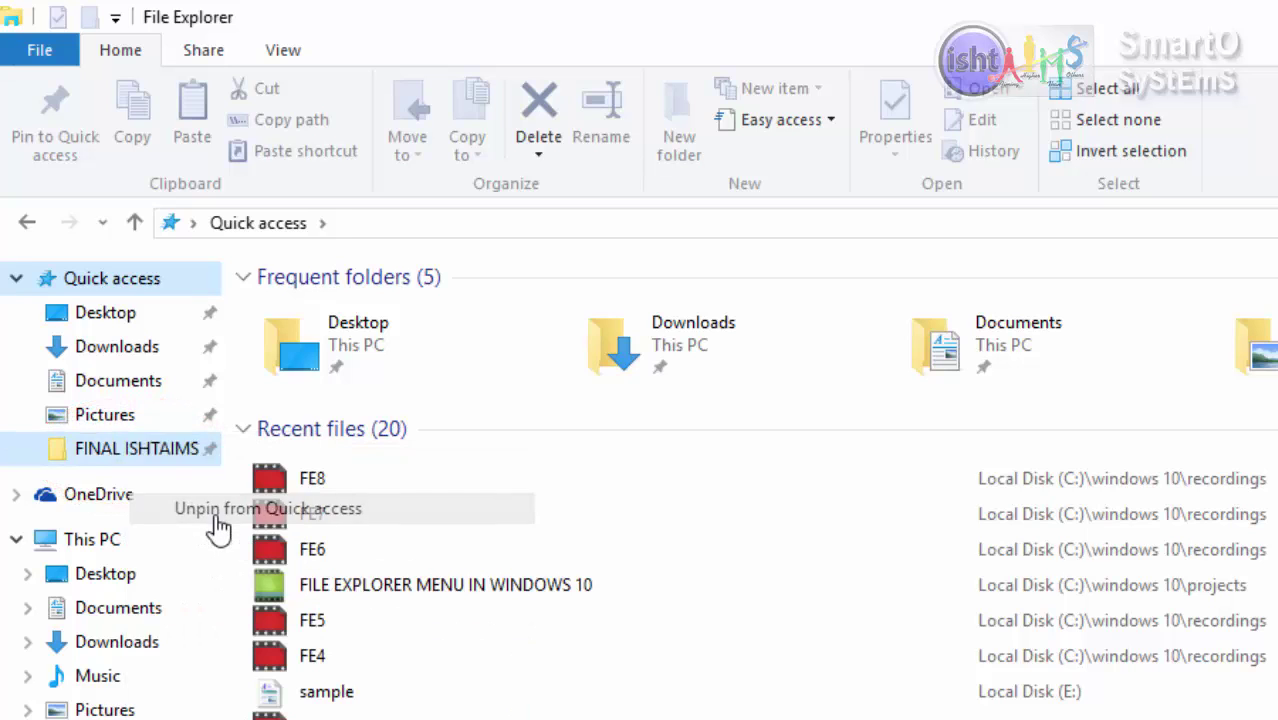
click(27, 222)
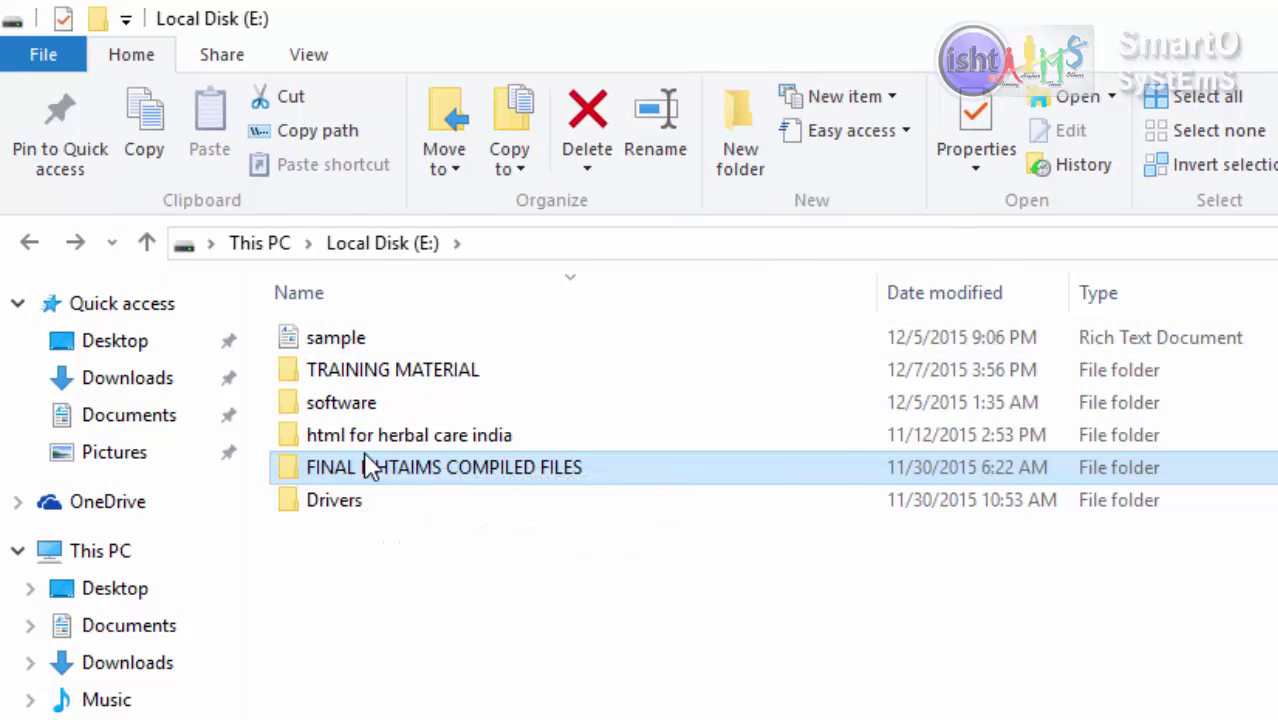
Copy the sample document and paste the duplicate into the same location on drive E:
click(343, 345)
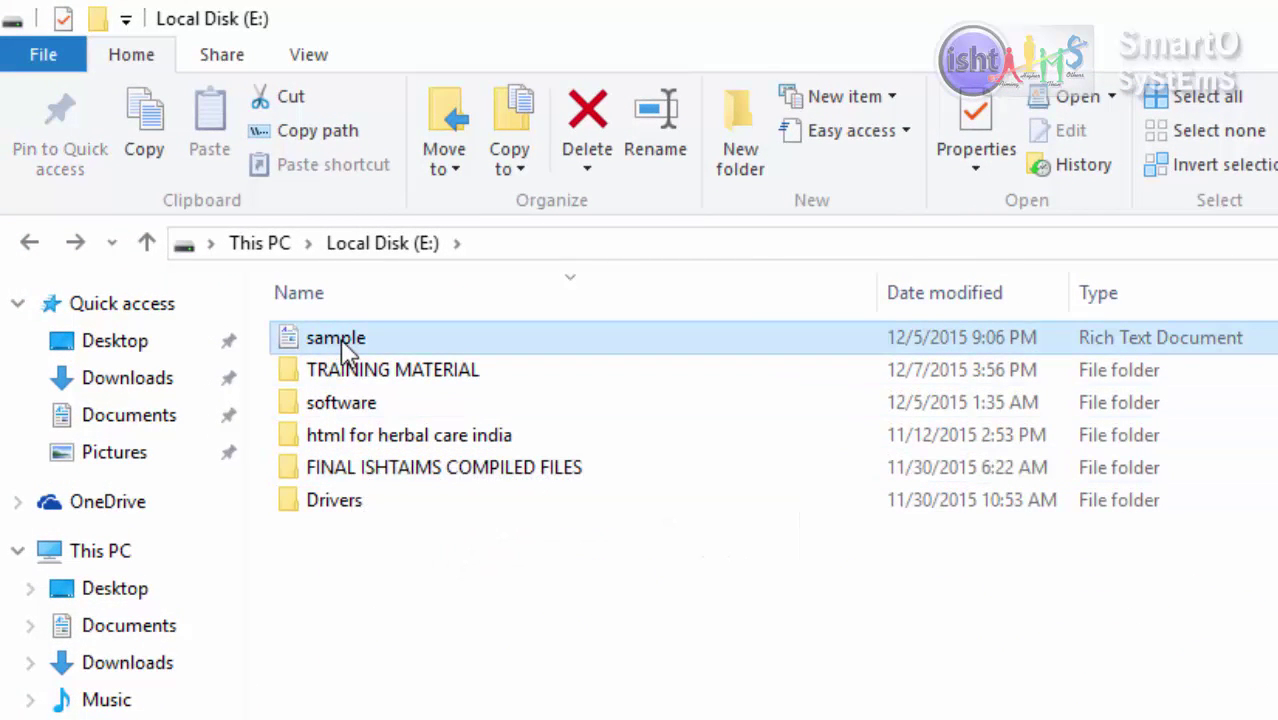
mouse_move(404, 338)
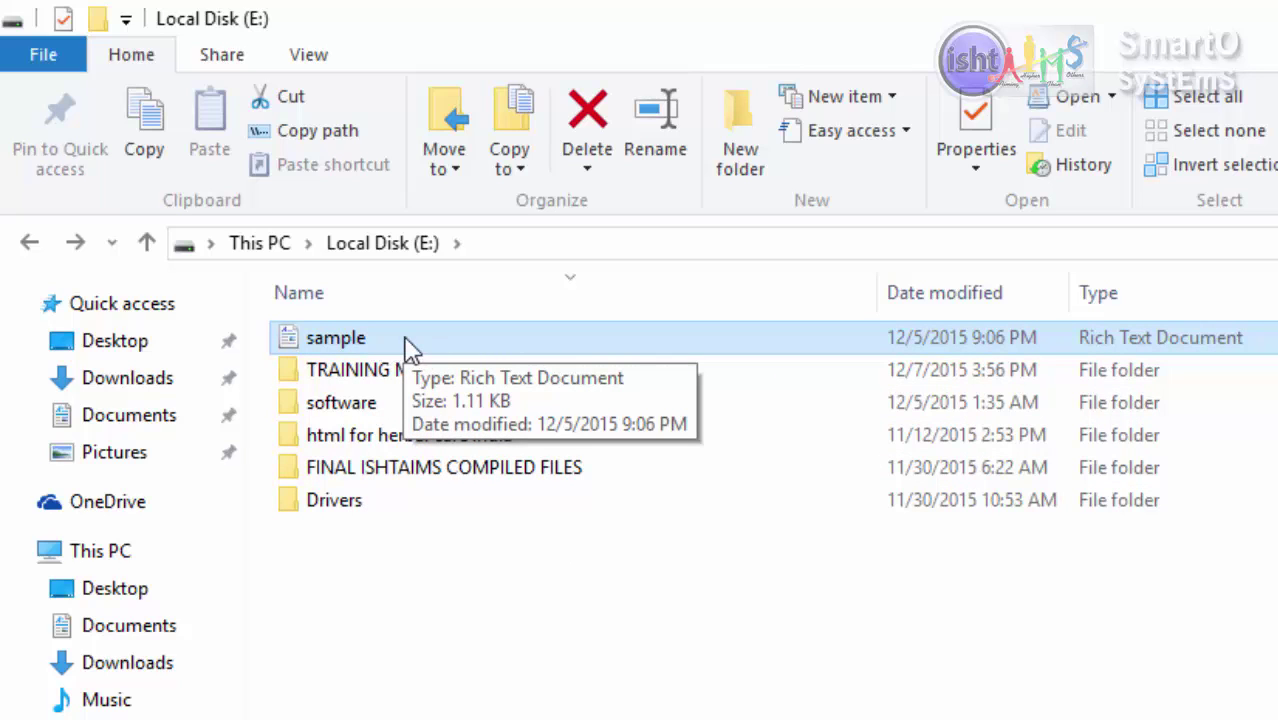
click(163, 149)
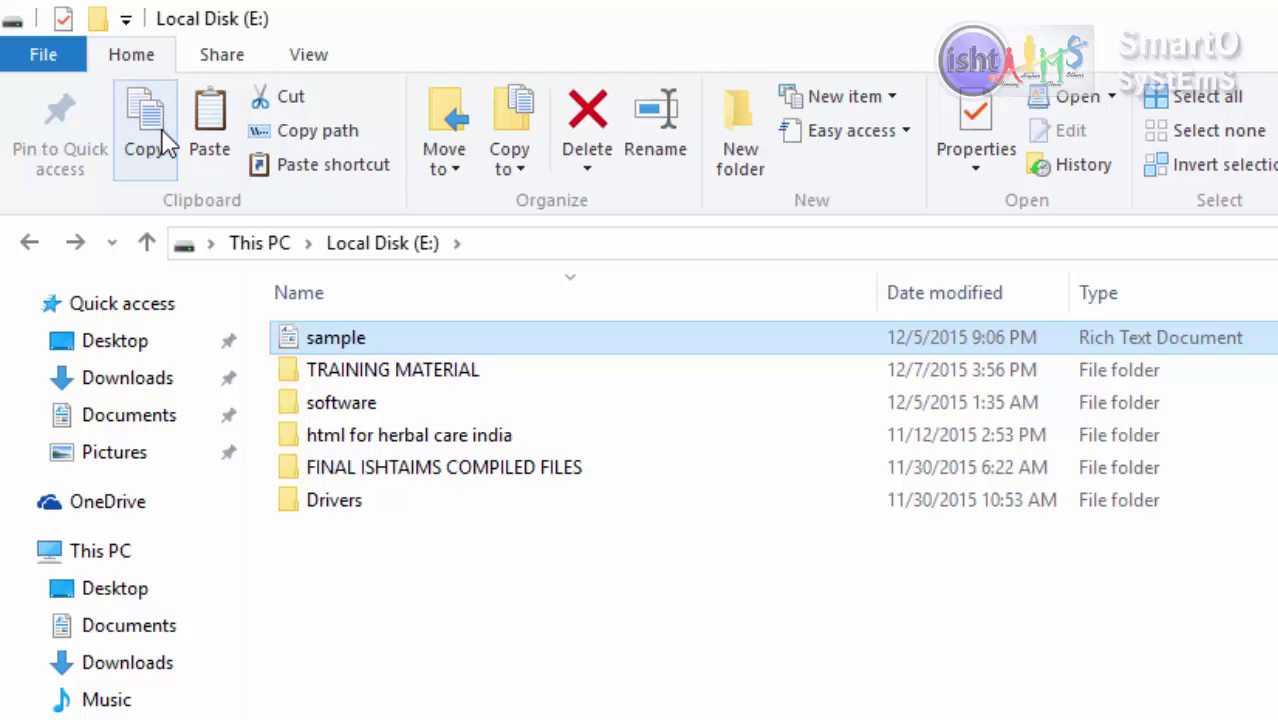
click(471, 633)
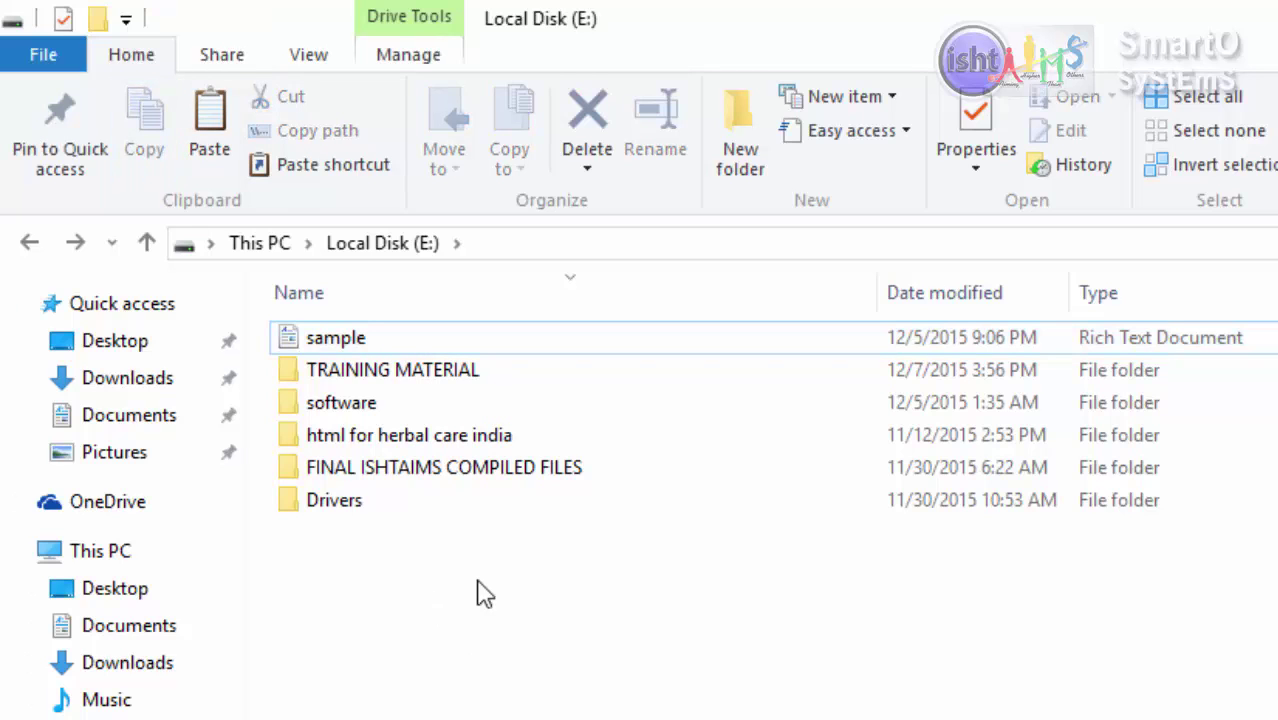
click(232, 136)
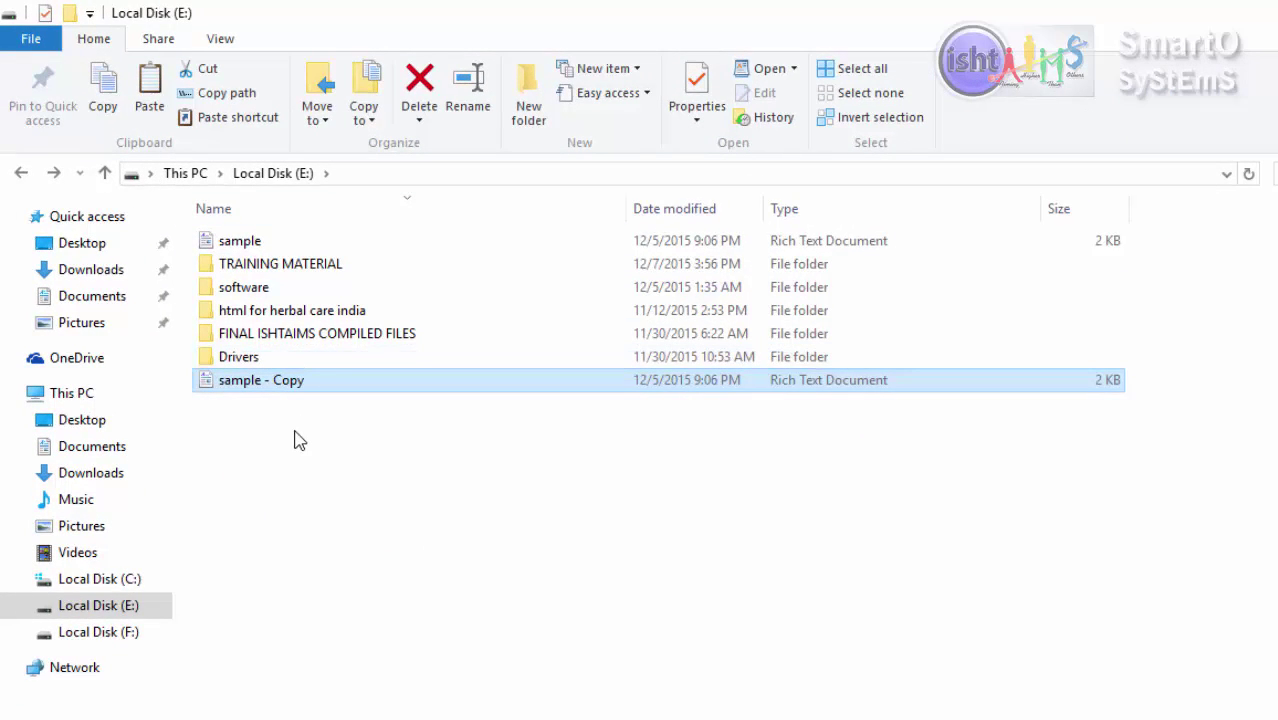
Paste the copied sample document into the Desktop folder
click(98, 604)
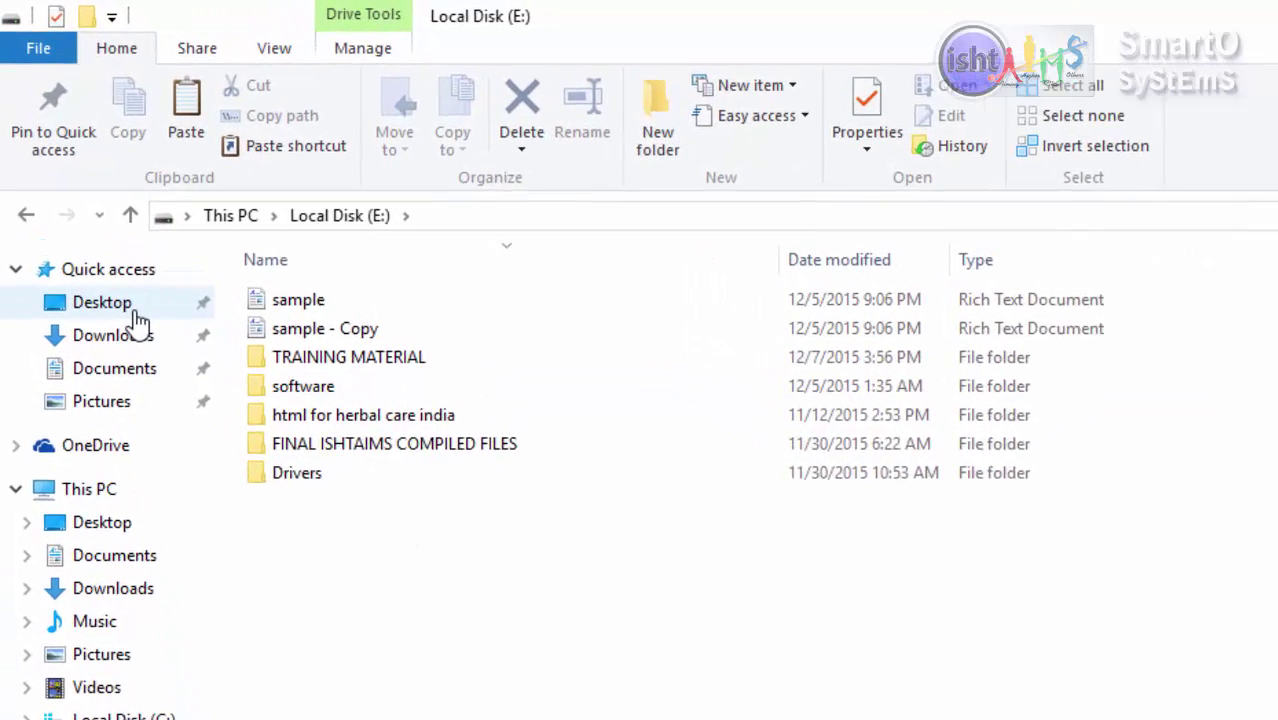
click(135, 314)
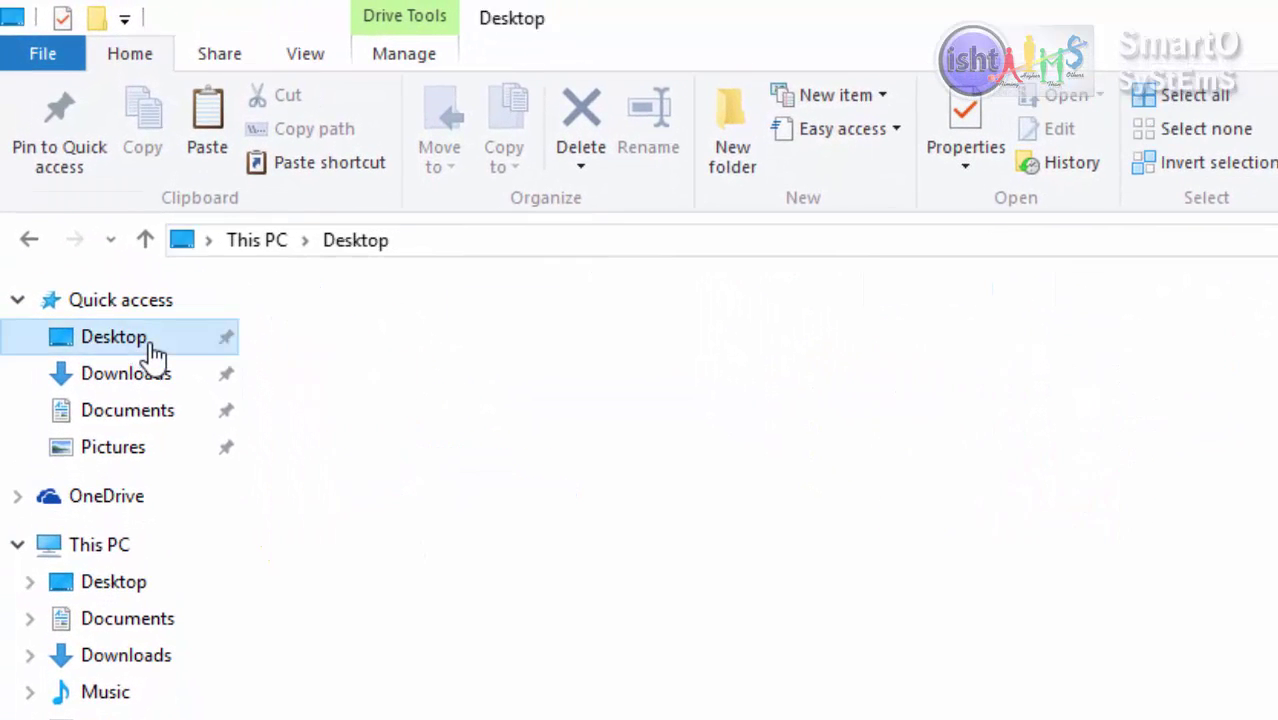
click(222, 125)
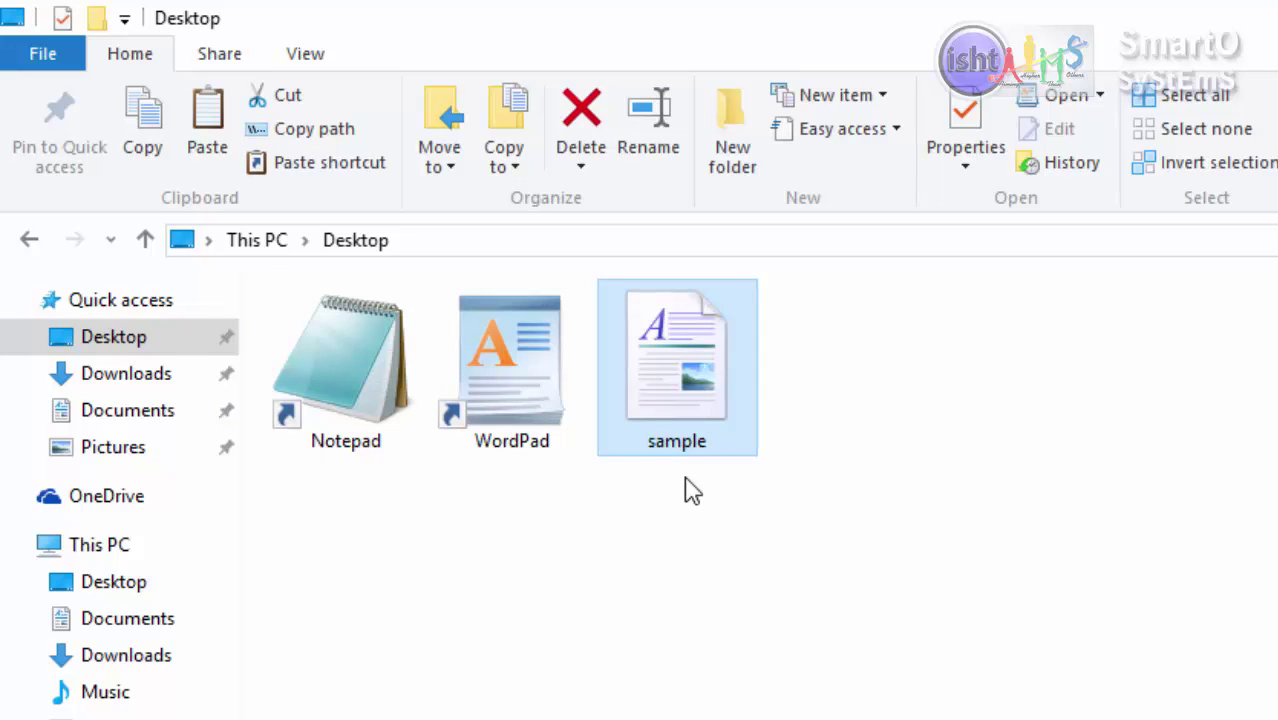
Cut the mytext file from the Documents folder and paste it onto drive E:
click(115, 718)
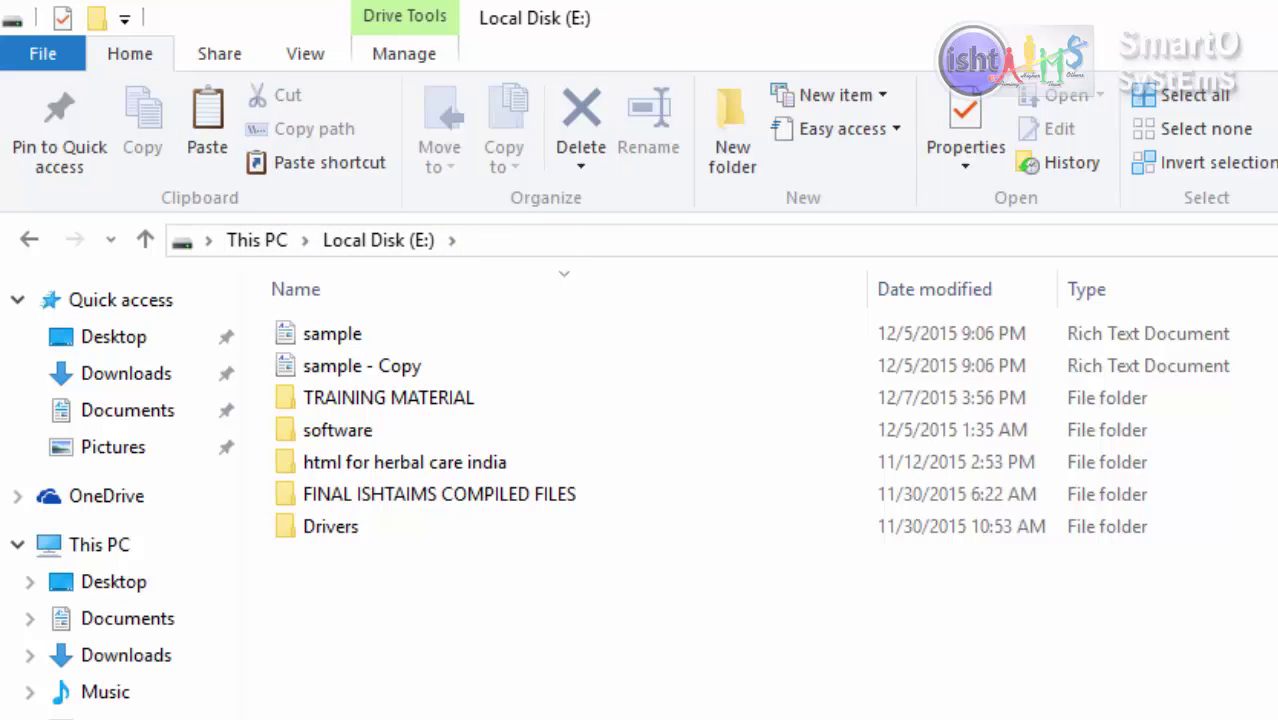
click(156, 420)
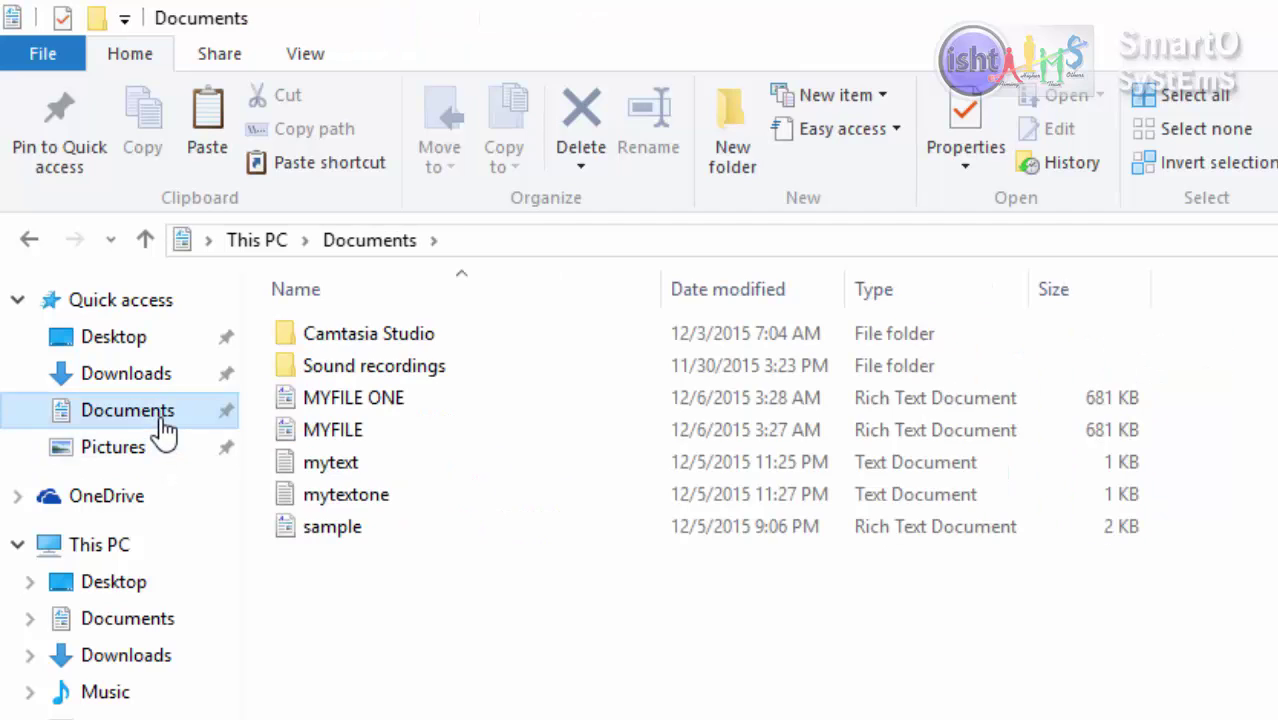
click(328, 464)
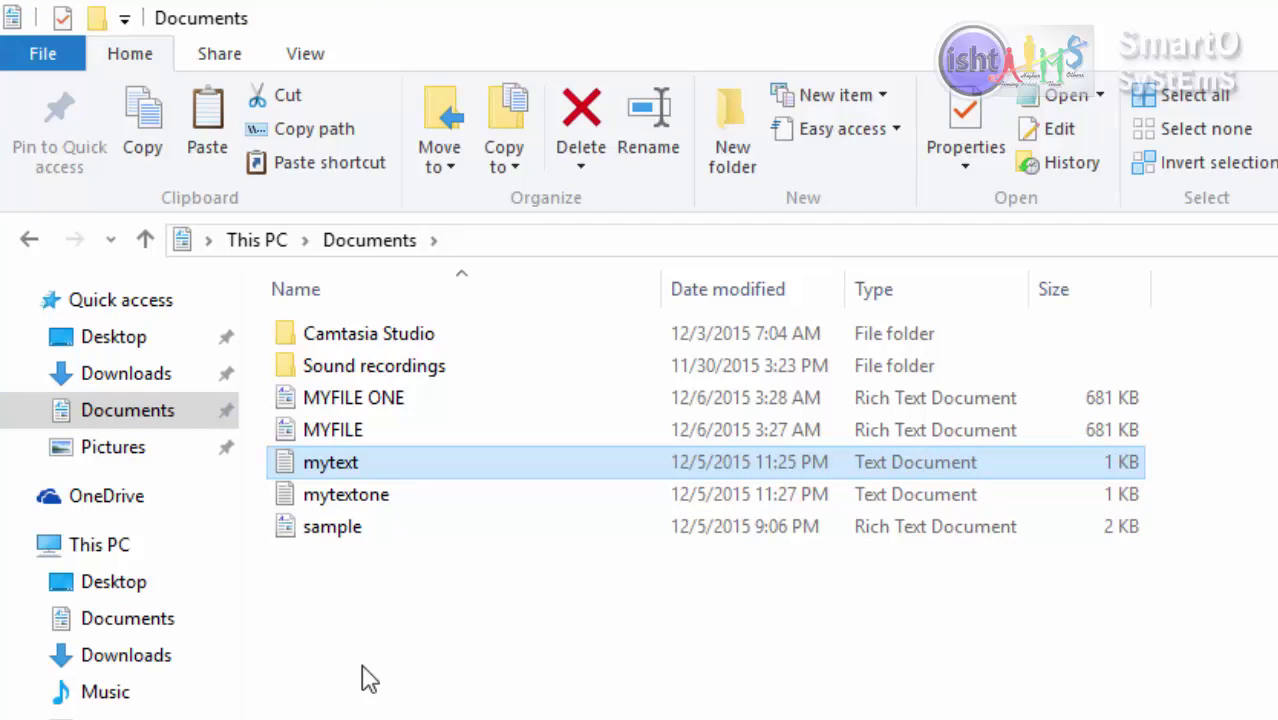
click(285, 97)
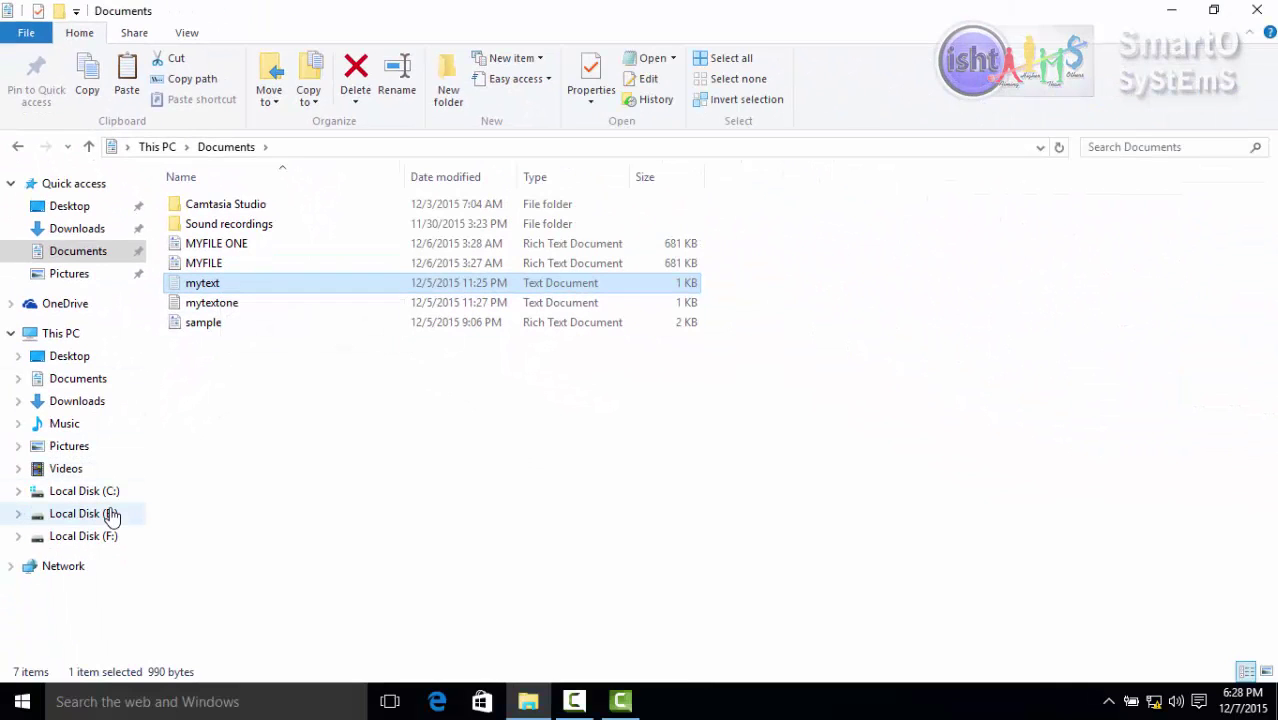
click(84, 513)
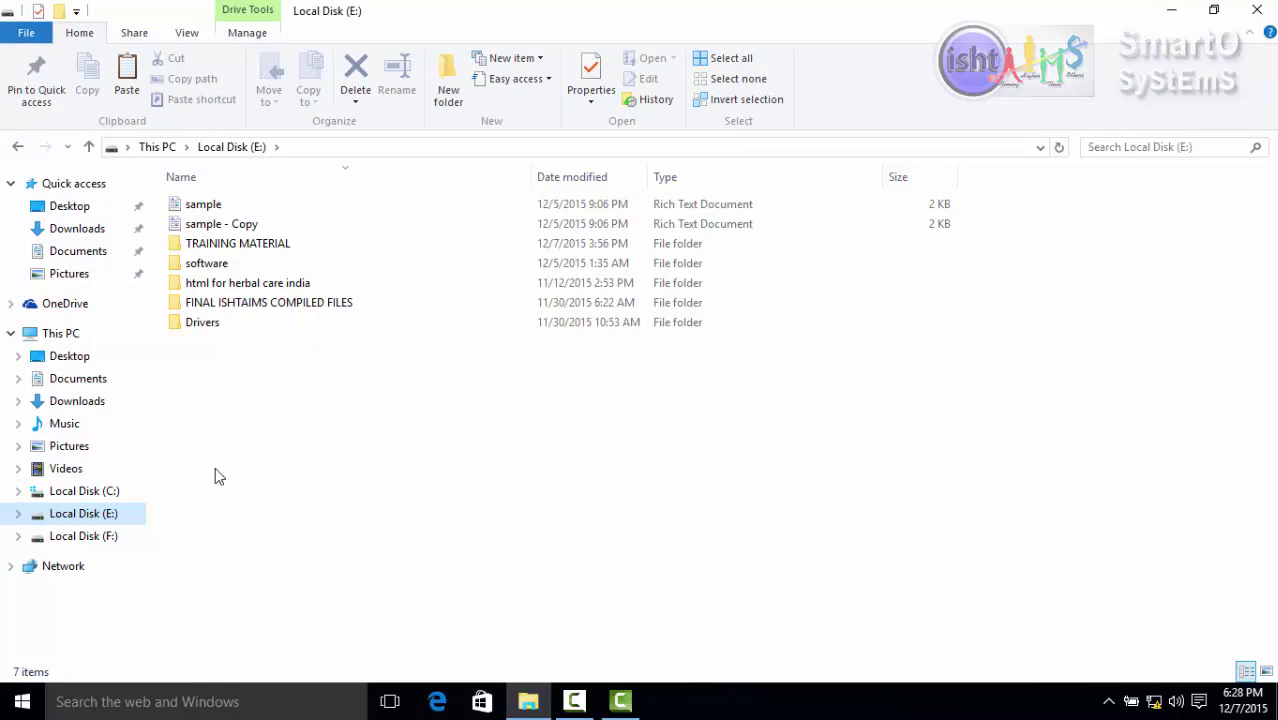
click(127, 68)
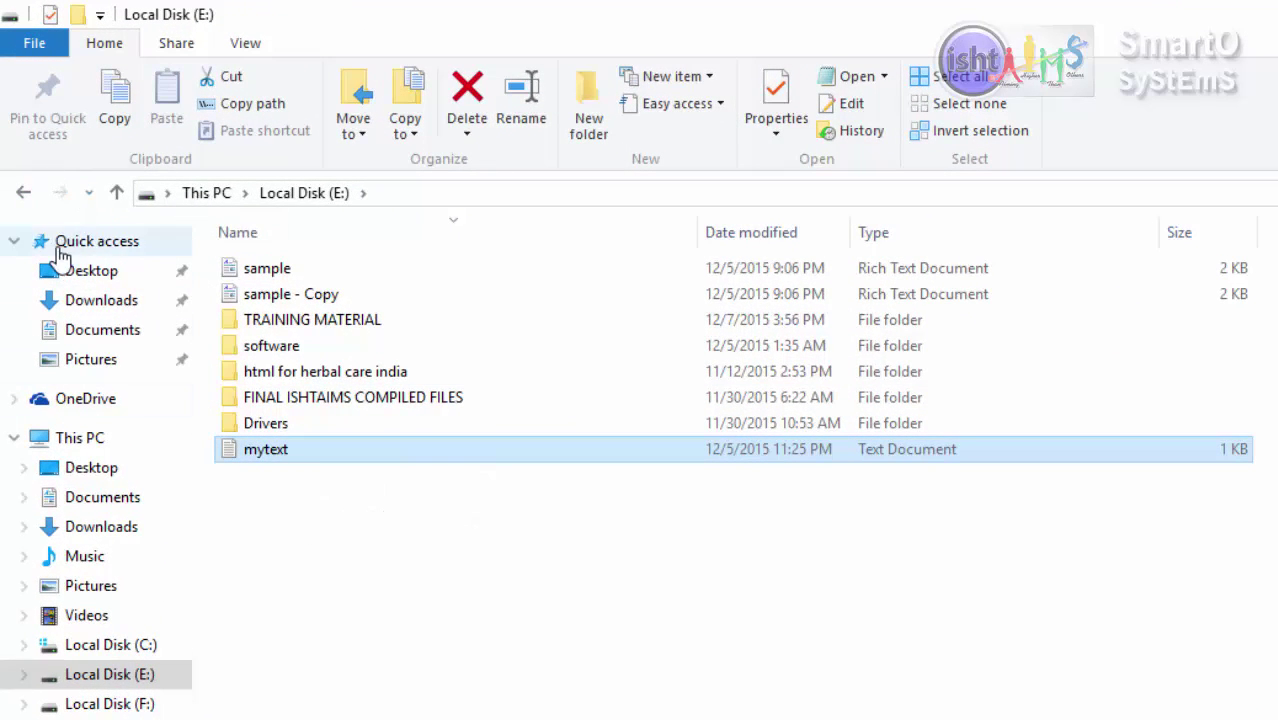
Go back to Documents to check whether mytext has been moved, then return to drive E: and clear the selection
click(24, 193)
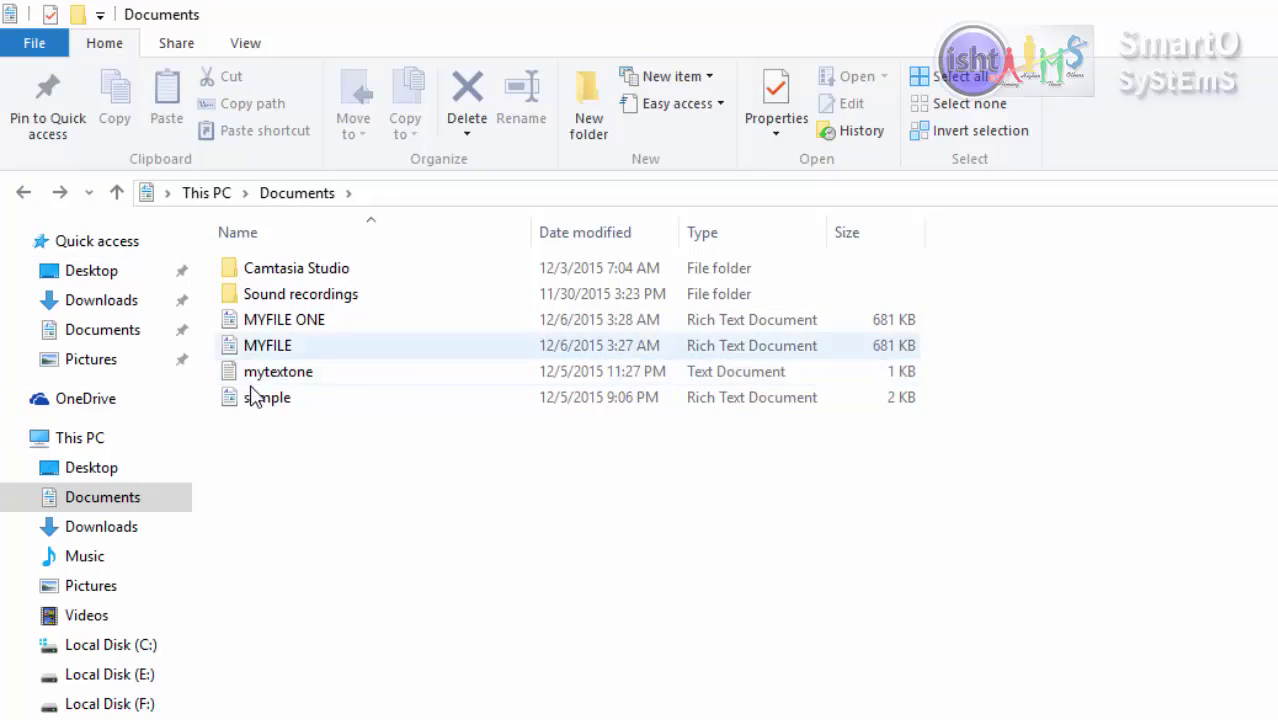
click(60, 193)
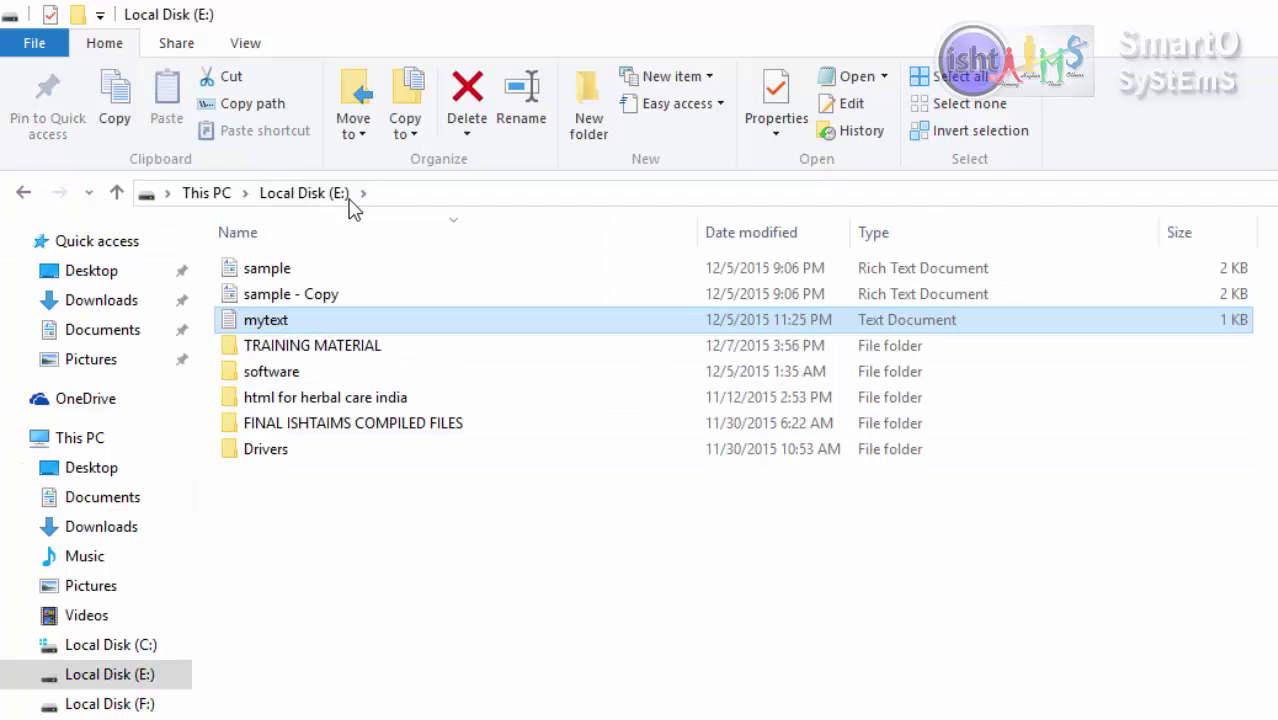
click(352, 612)
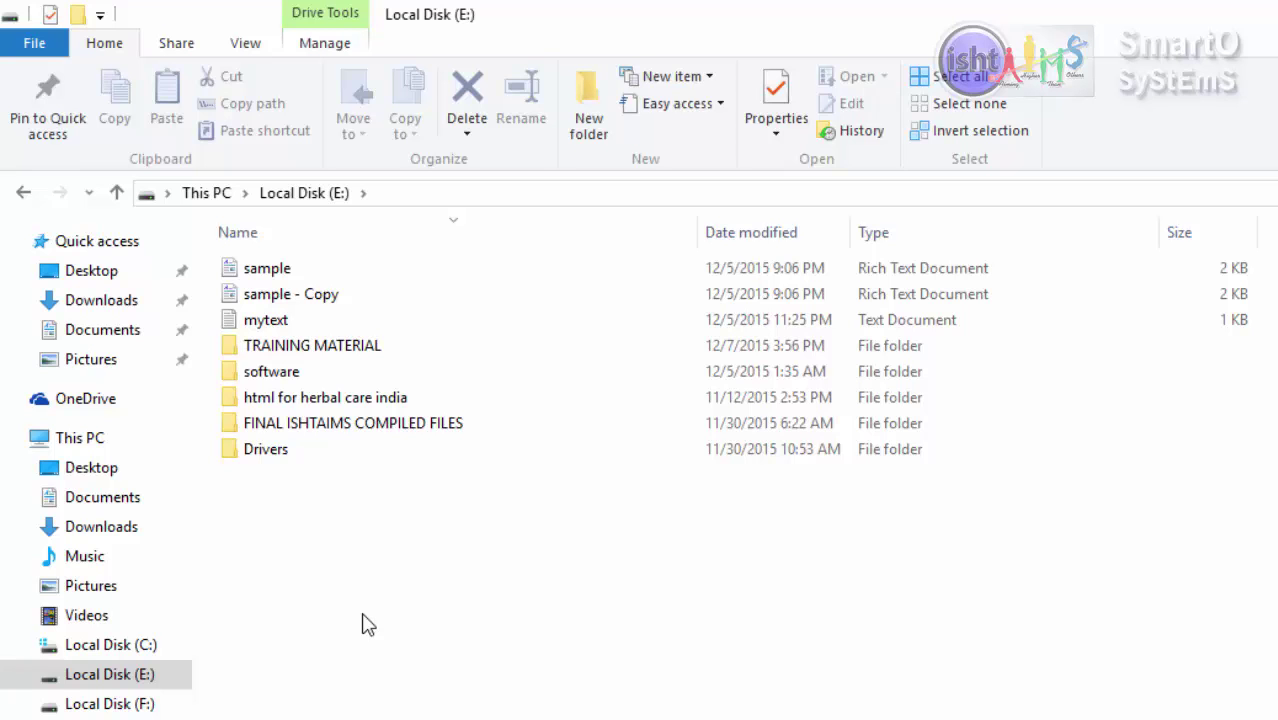
Copy the path of the TRAINING MATERIAL folder on drive E:
click(278, 347)
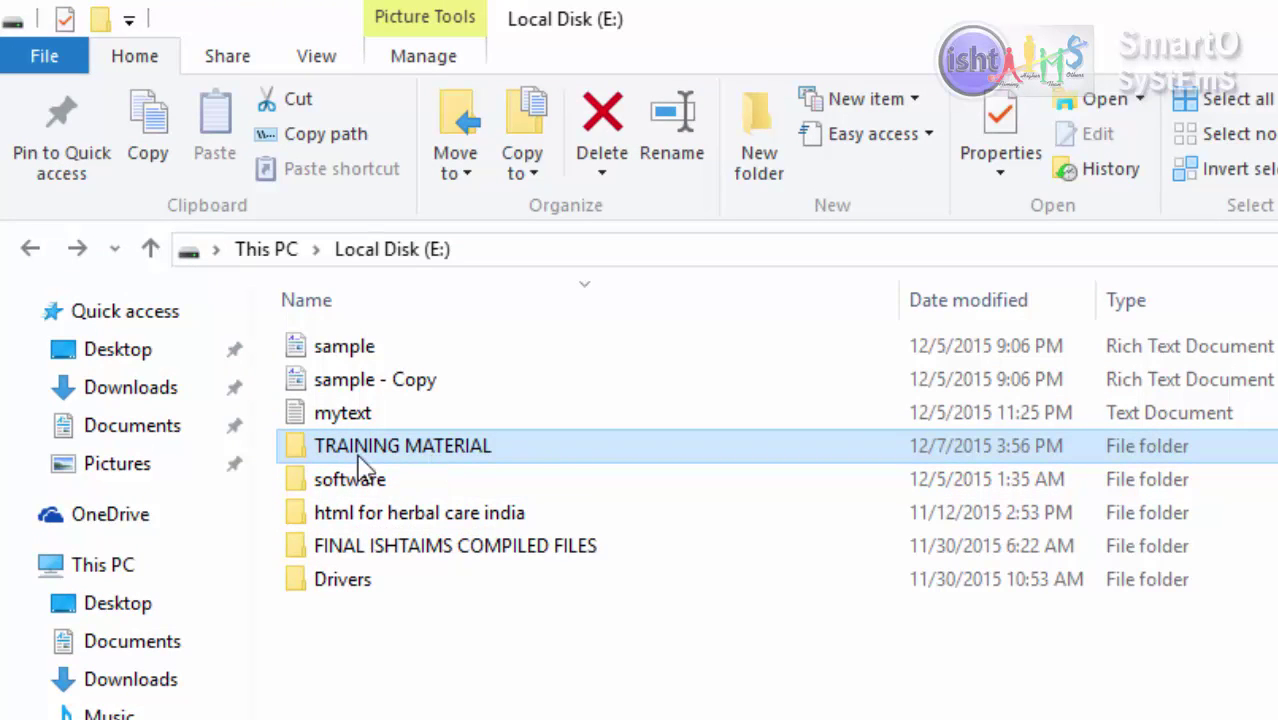
mouse_move(422, 458)
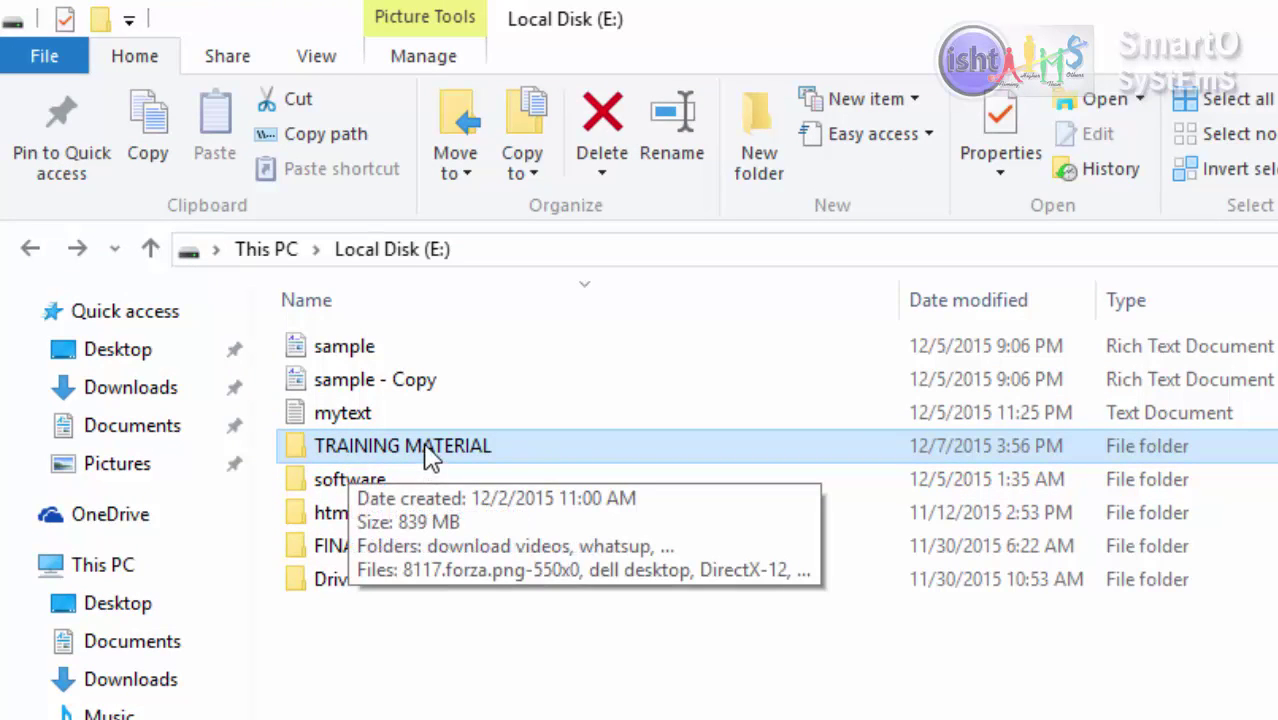
click(357, 446)
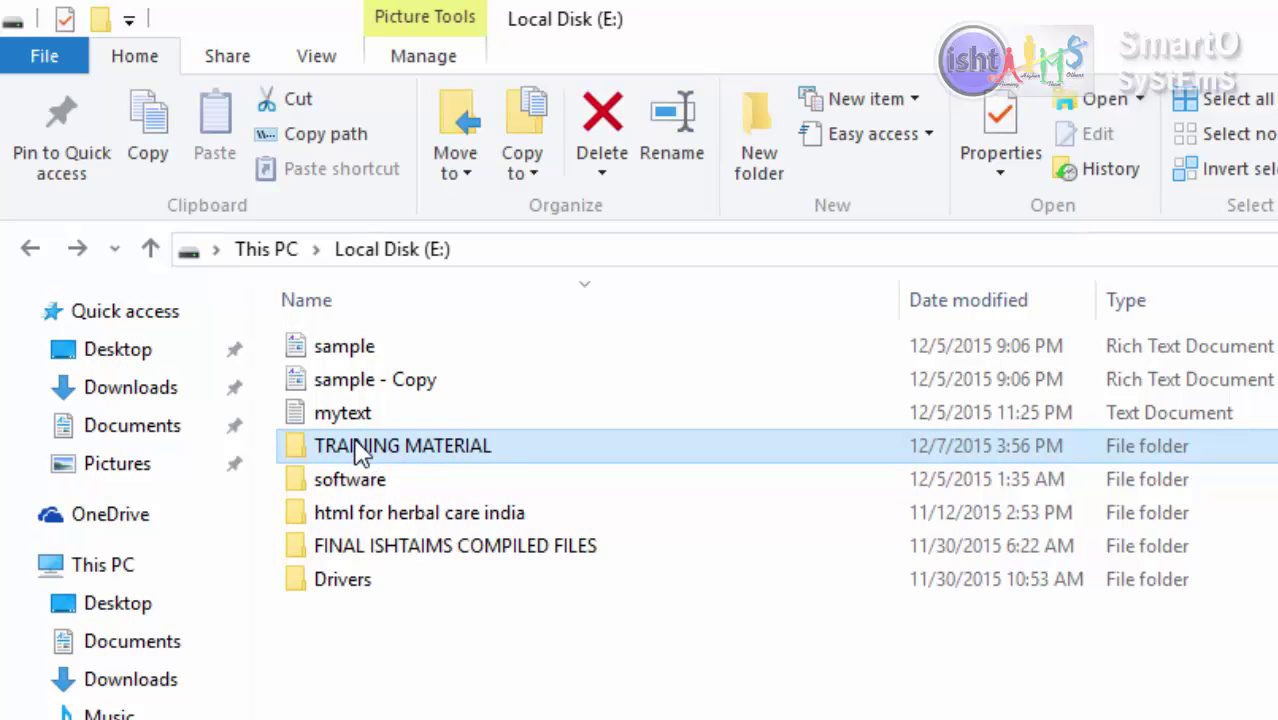
click(333, 140)
Open Notepad and paste the copied folder path into the blank document
key(super)
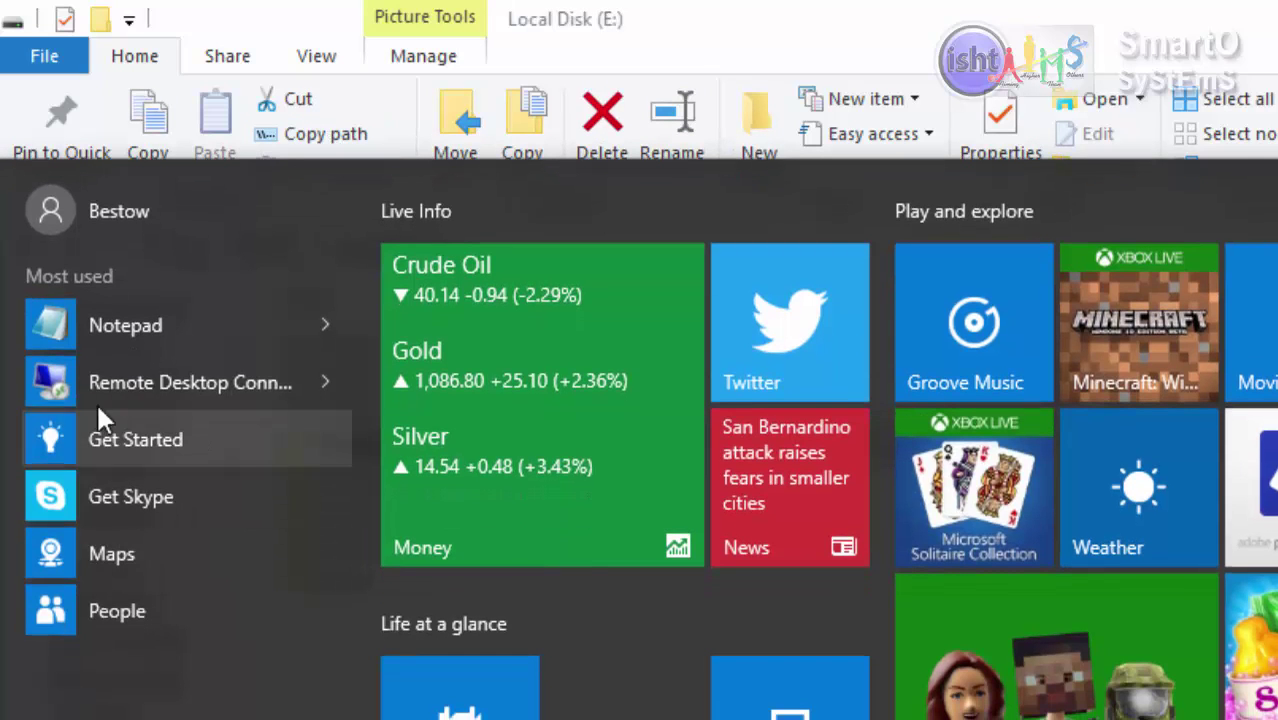
click(106, 330)
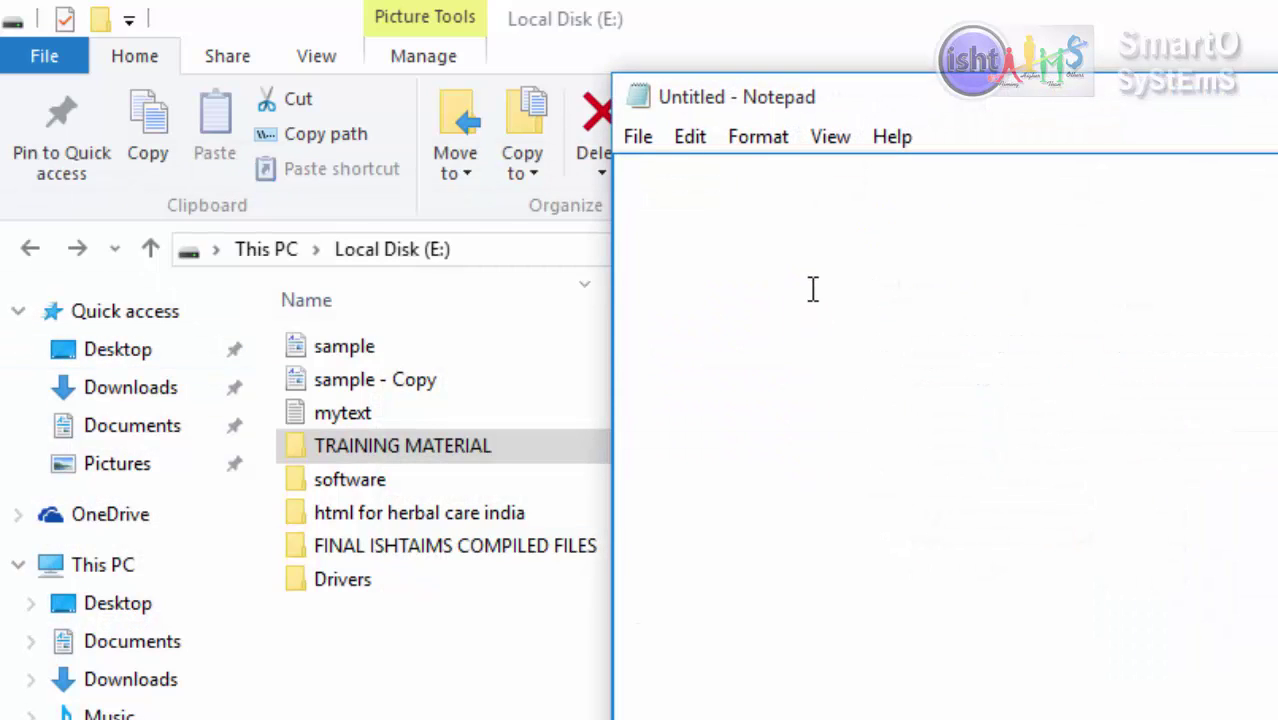
right_click(813, 289)
click(886, 426)
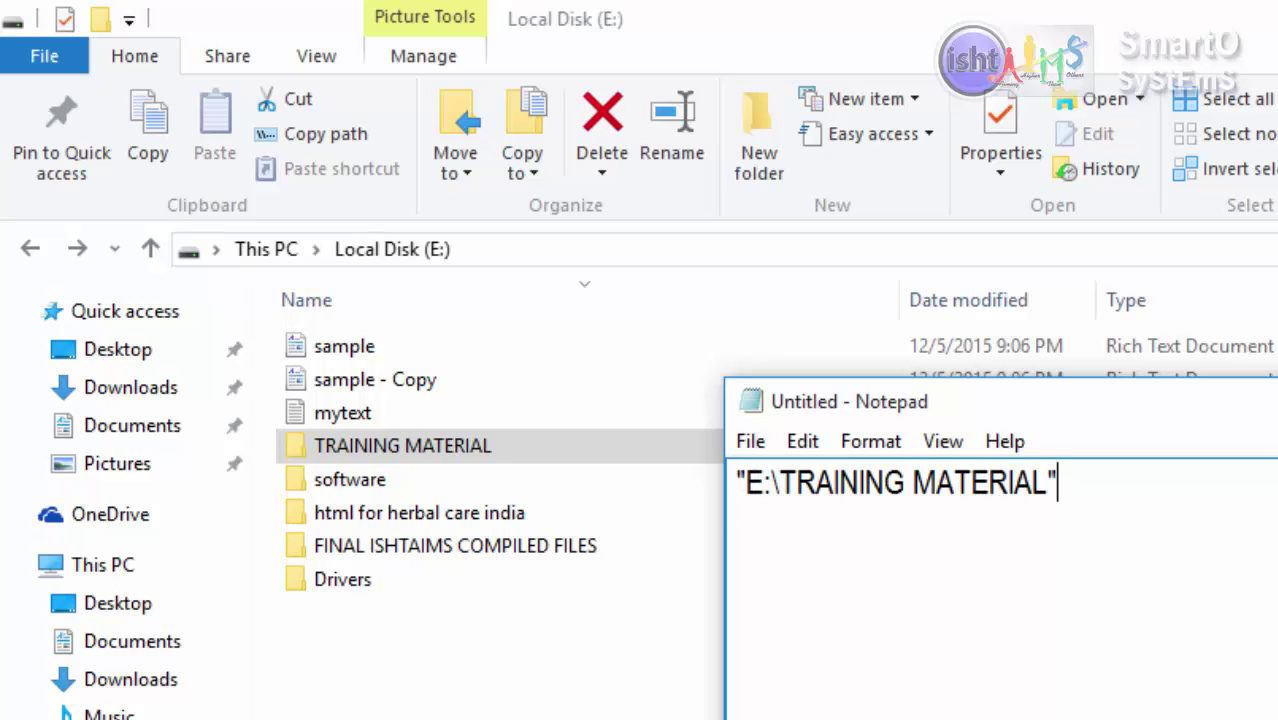
Return to the drive E: window and show its location as an editable text path
click(536, 408)
click(525, 255)
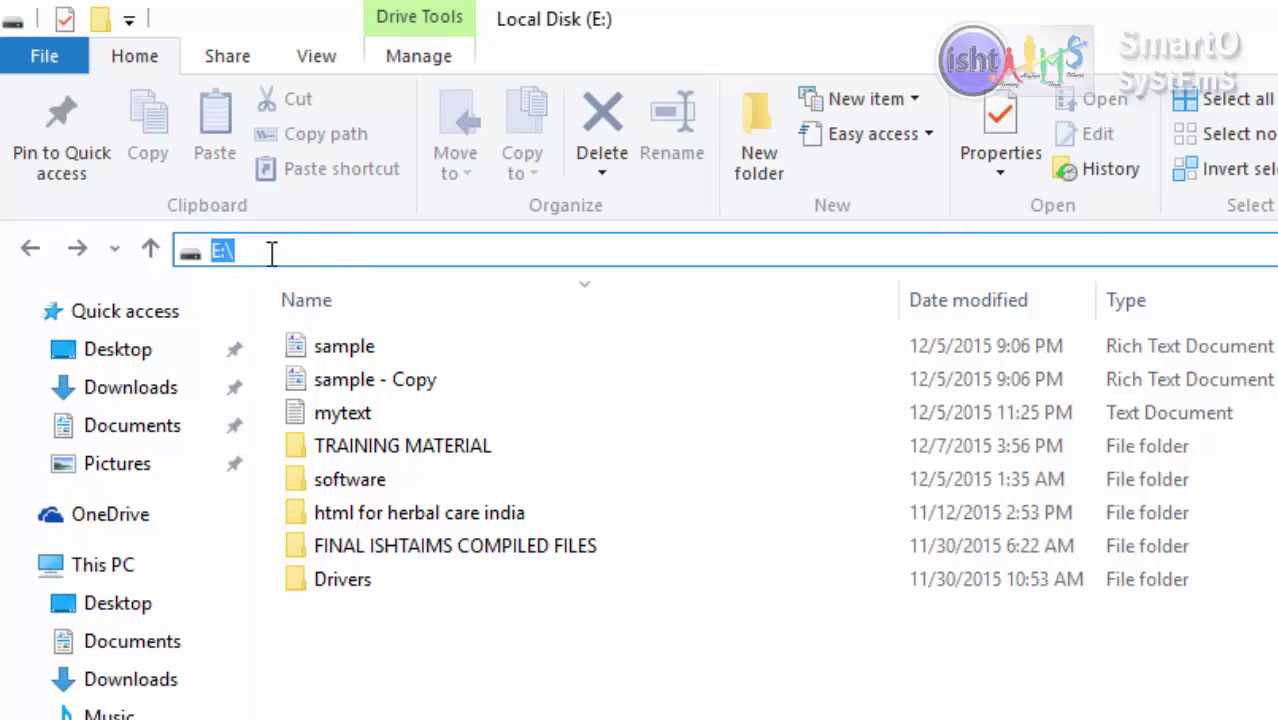
Copy the IMG-20150530-WA0024 picture from the Pictures folder and paste a shortcut to it on drive E:
click(117, 463)
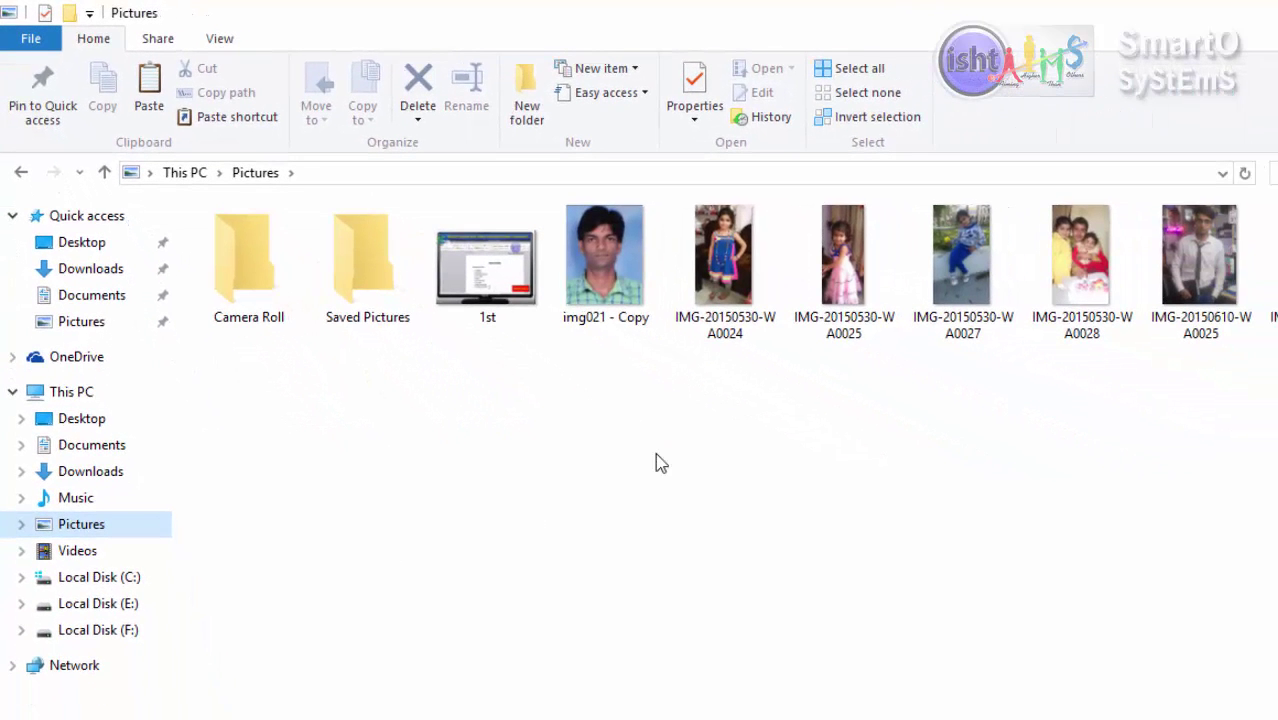
click(735, 290)
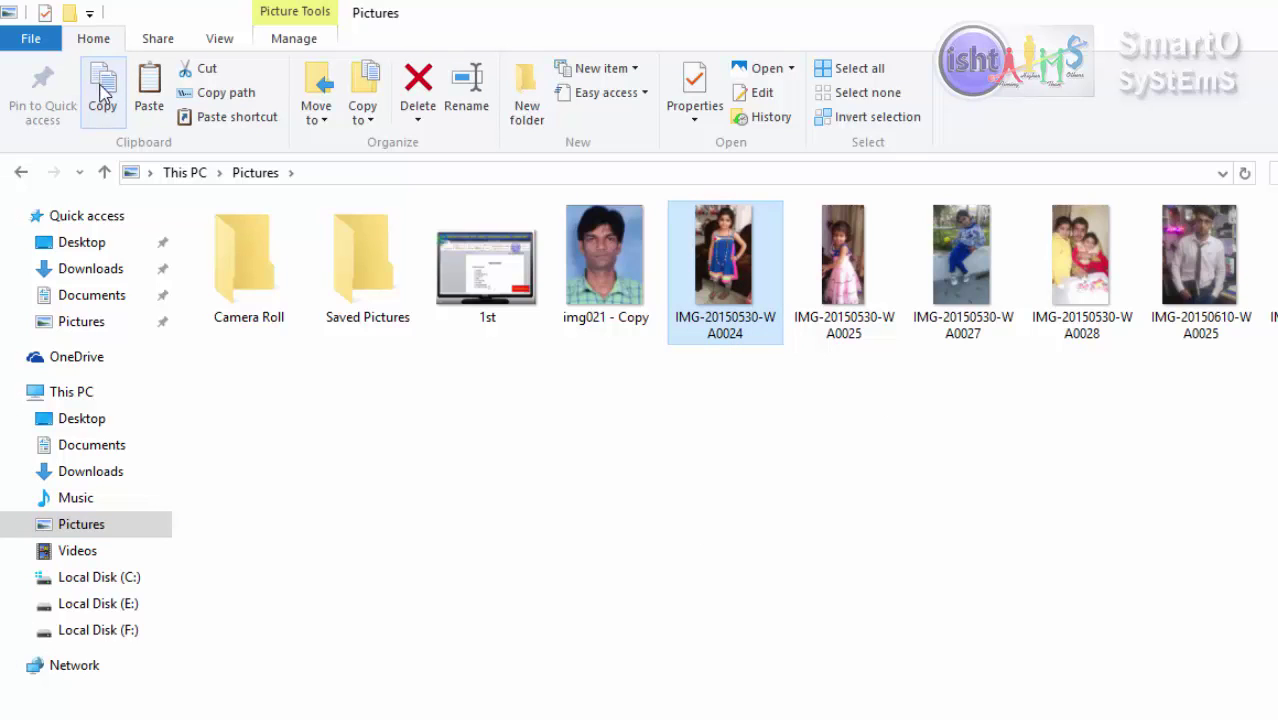
click(72, 607)
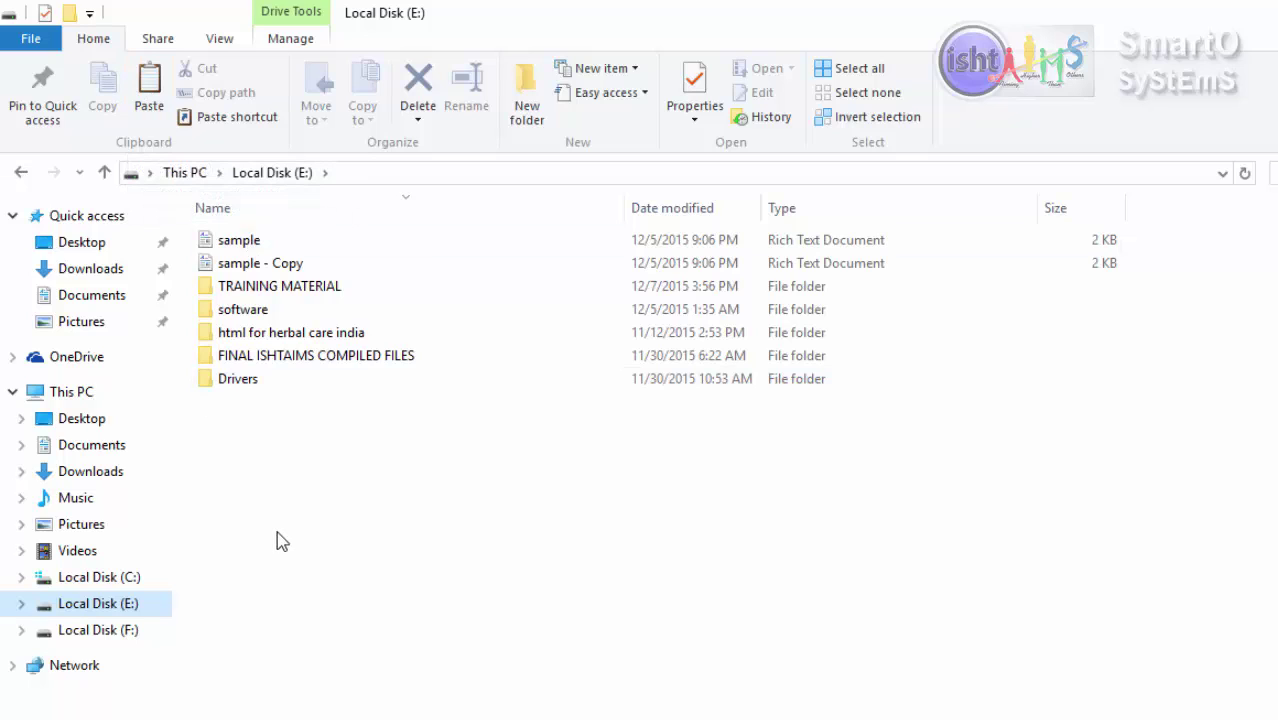
click(237, 120)
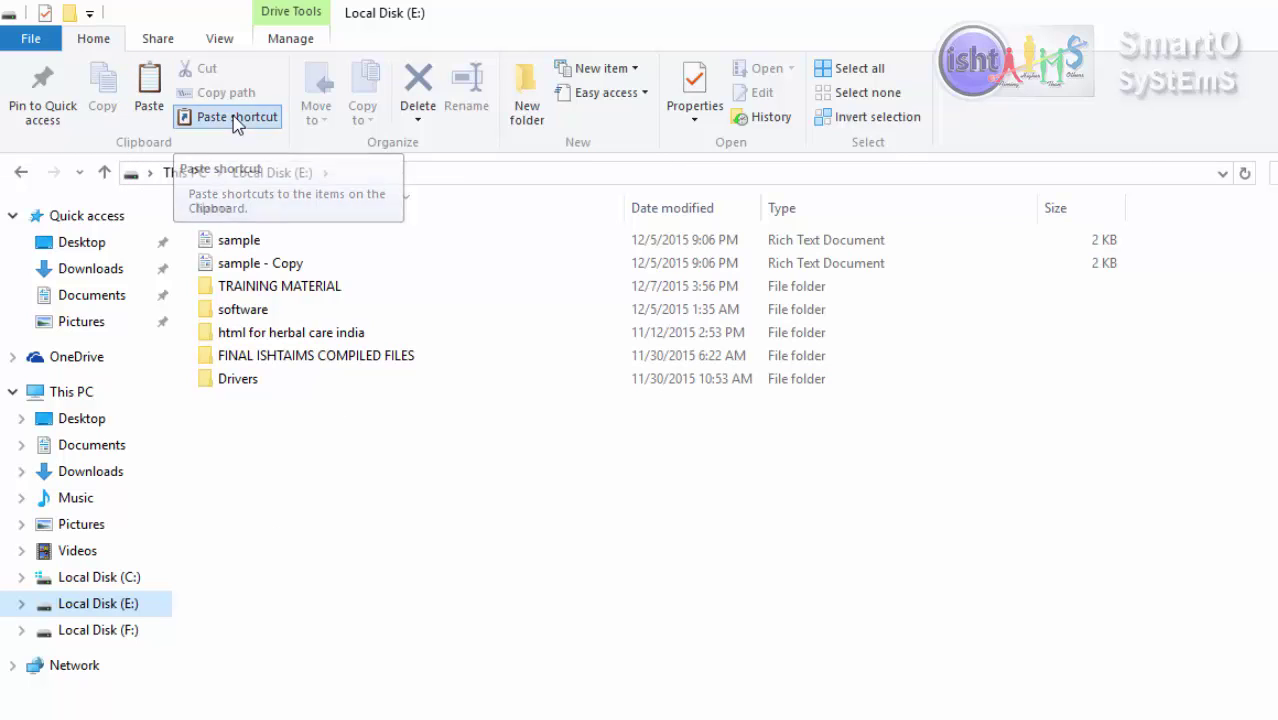
click(288, 531)
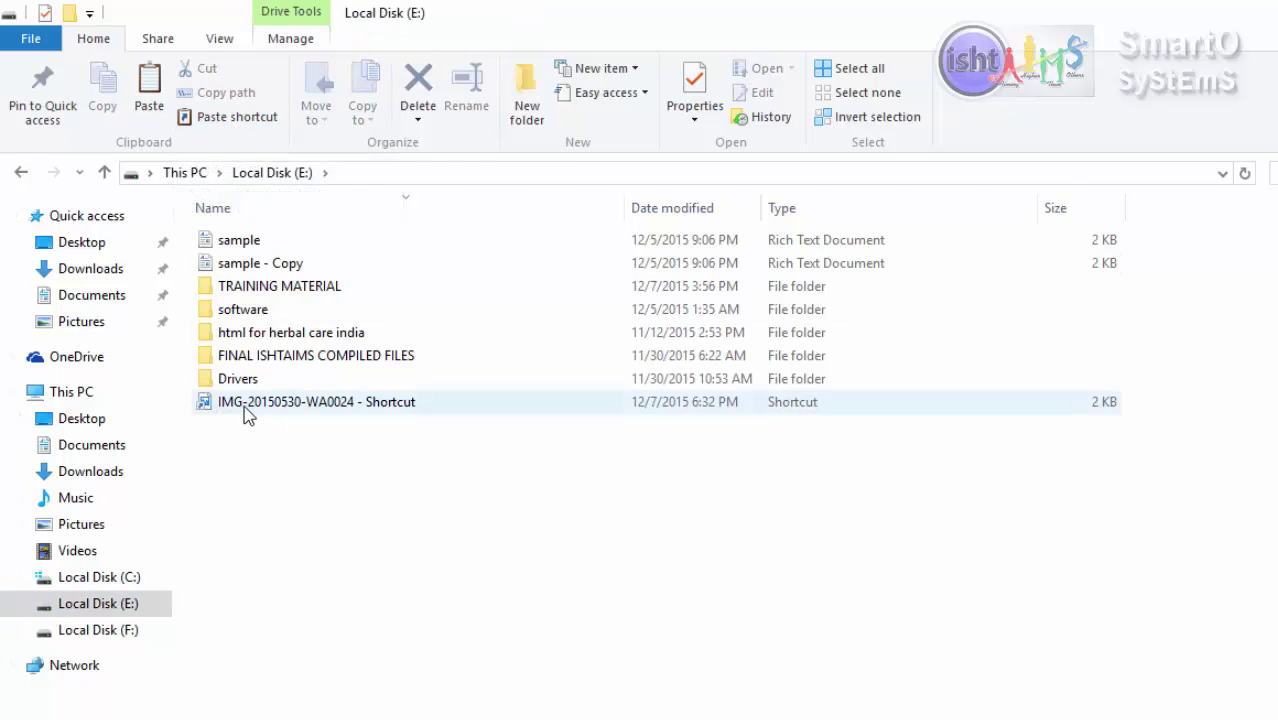
Open the IMG-20150530-WA0024 shortcut on drive E: to test it, close the photo viewer and clear the selection
mouse_move(248, 410)
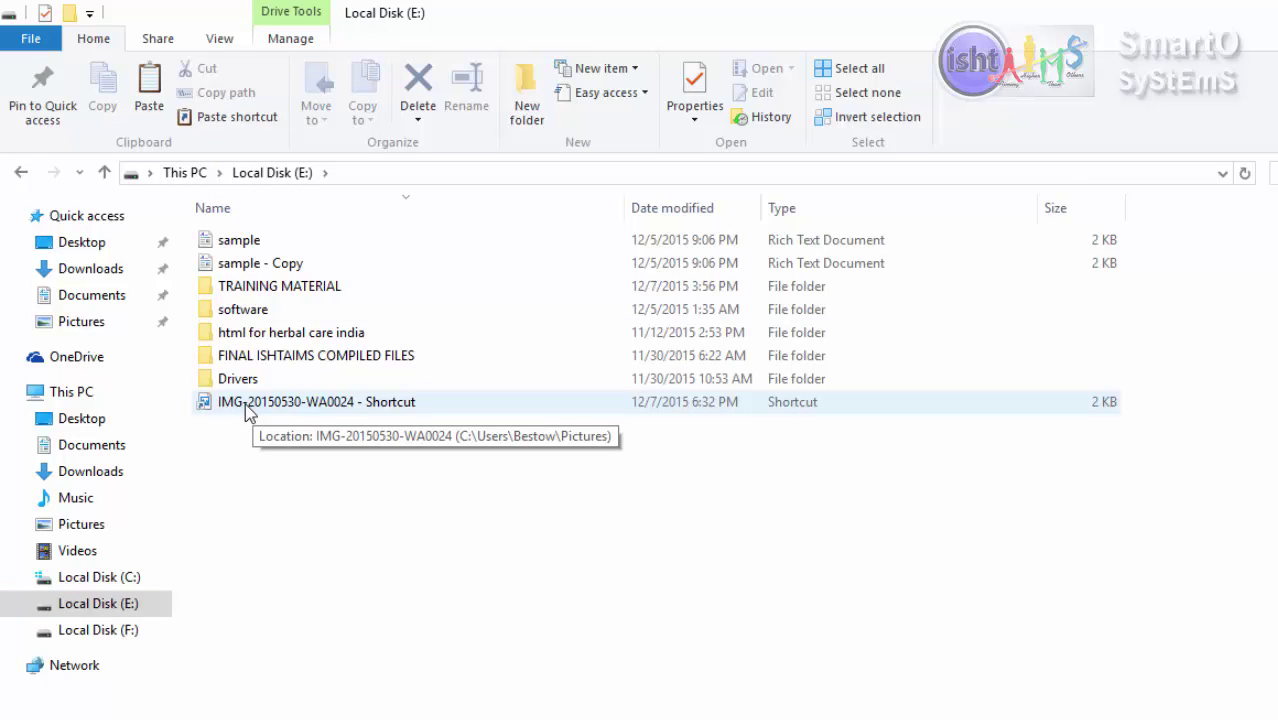
double_click(362, 410)
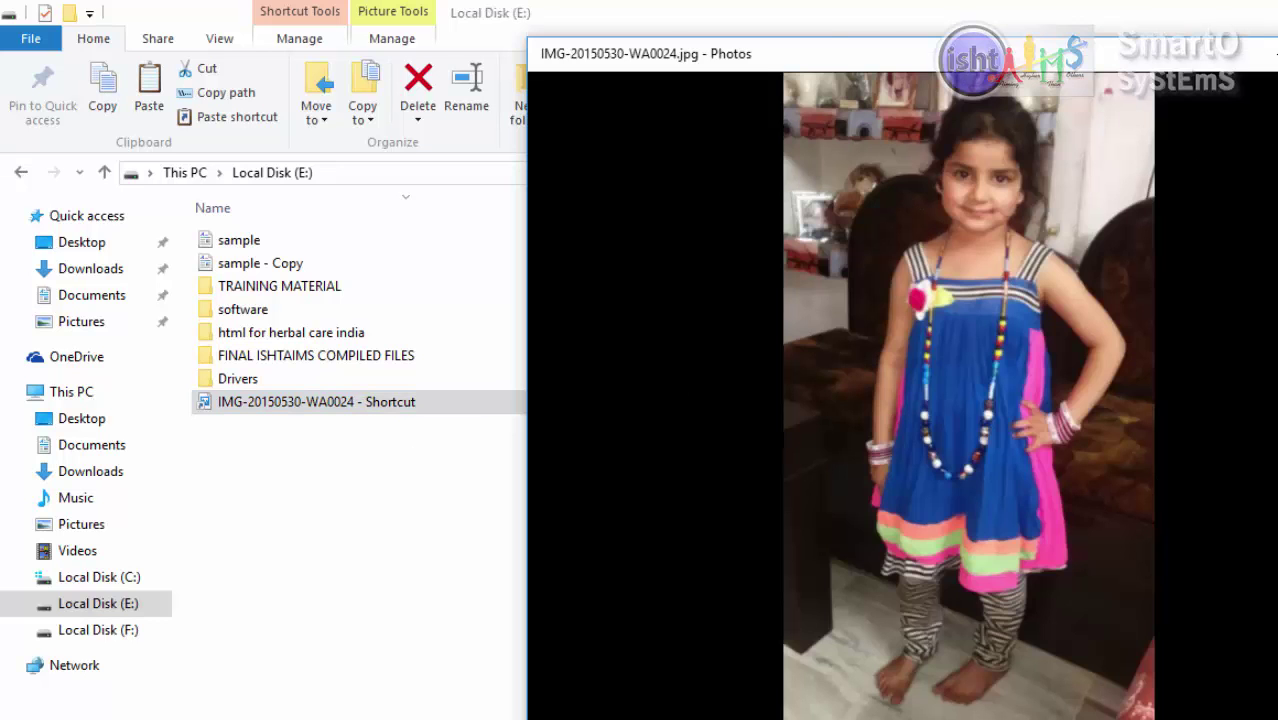
key(alt+F4)
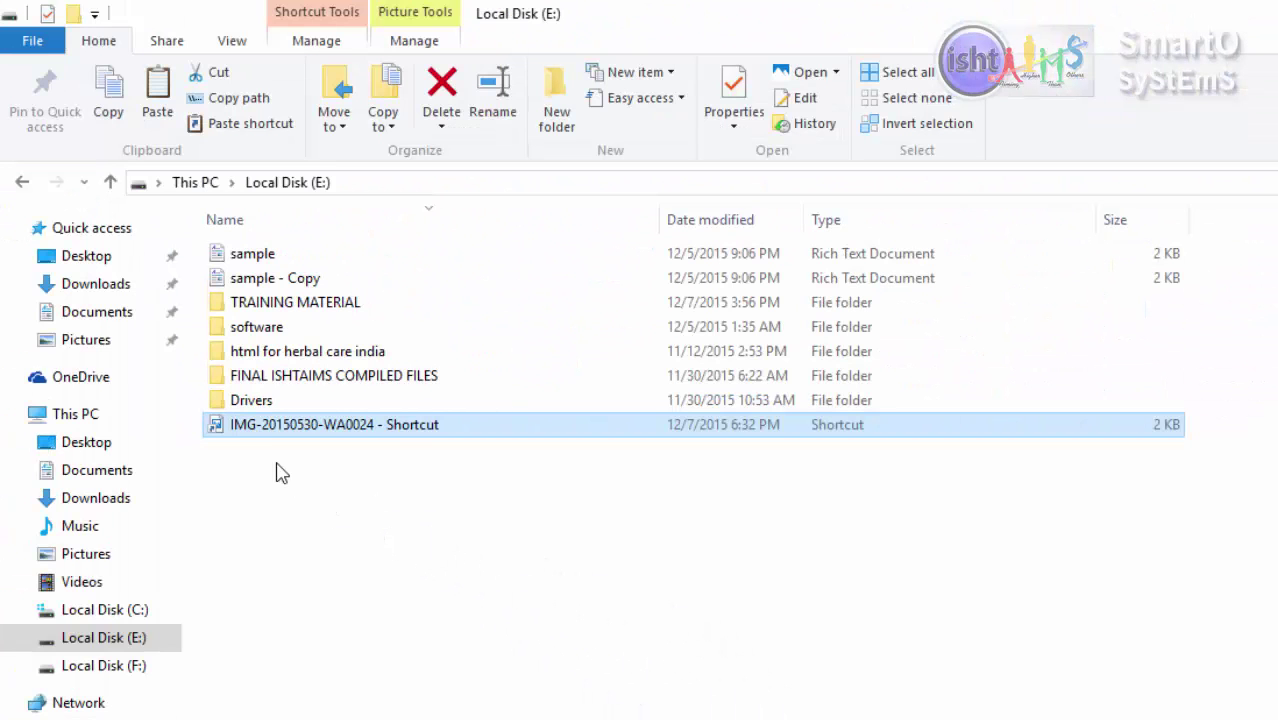
click(305, 508)
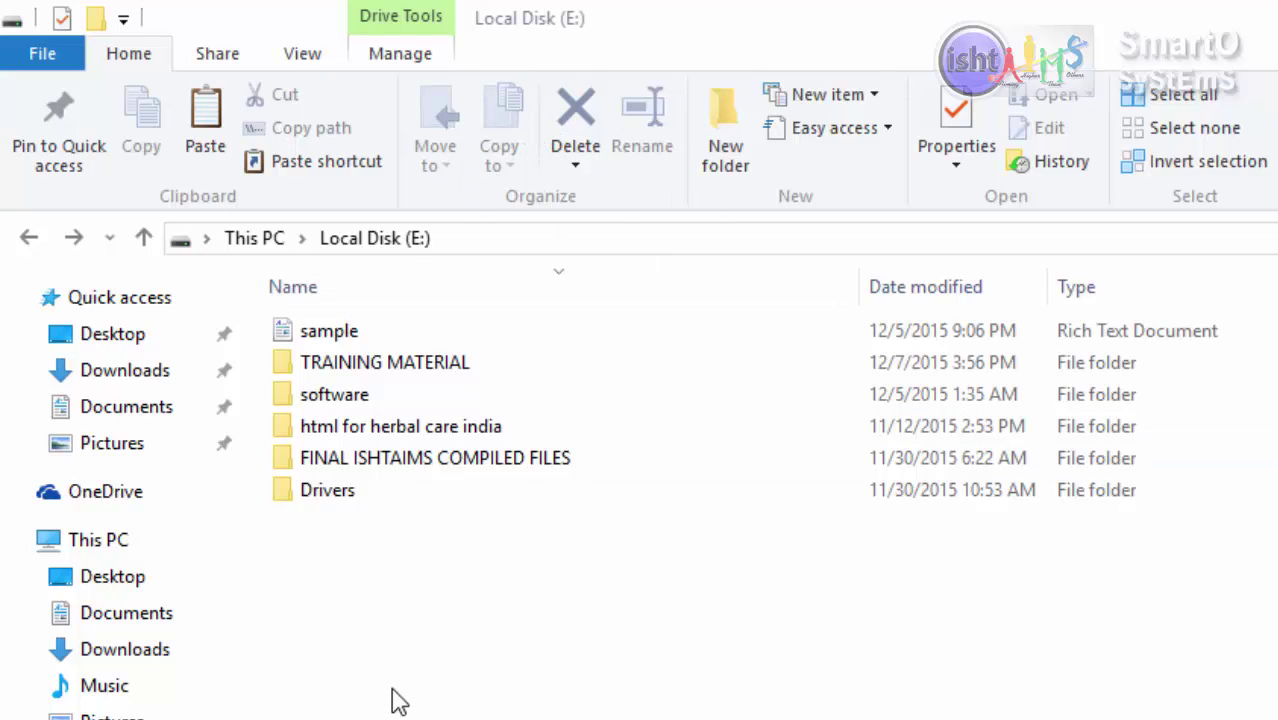
View and dismiss the custom-location dialog for moving the sample document on drive E:, and move the file to the Desktop instead
click(320, 340)
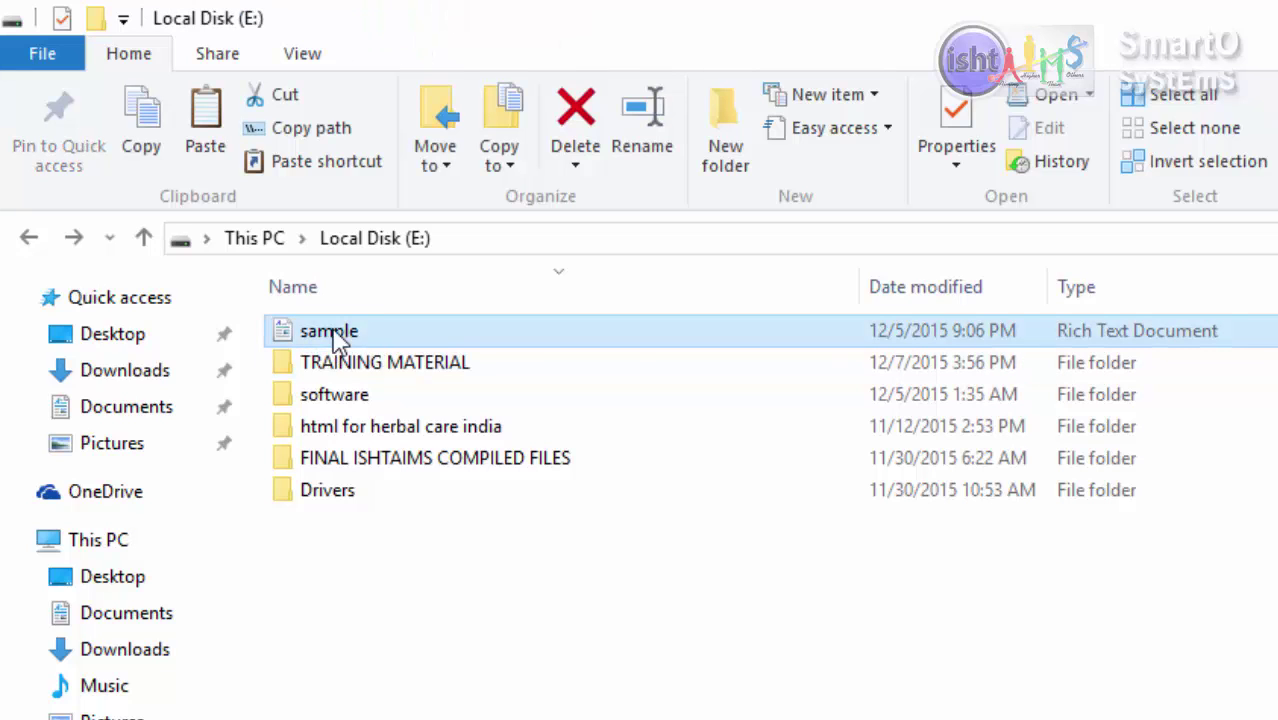
click(438, 150)
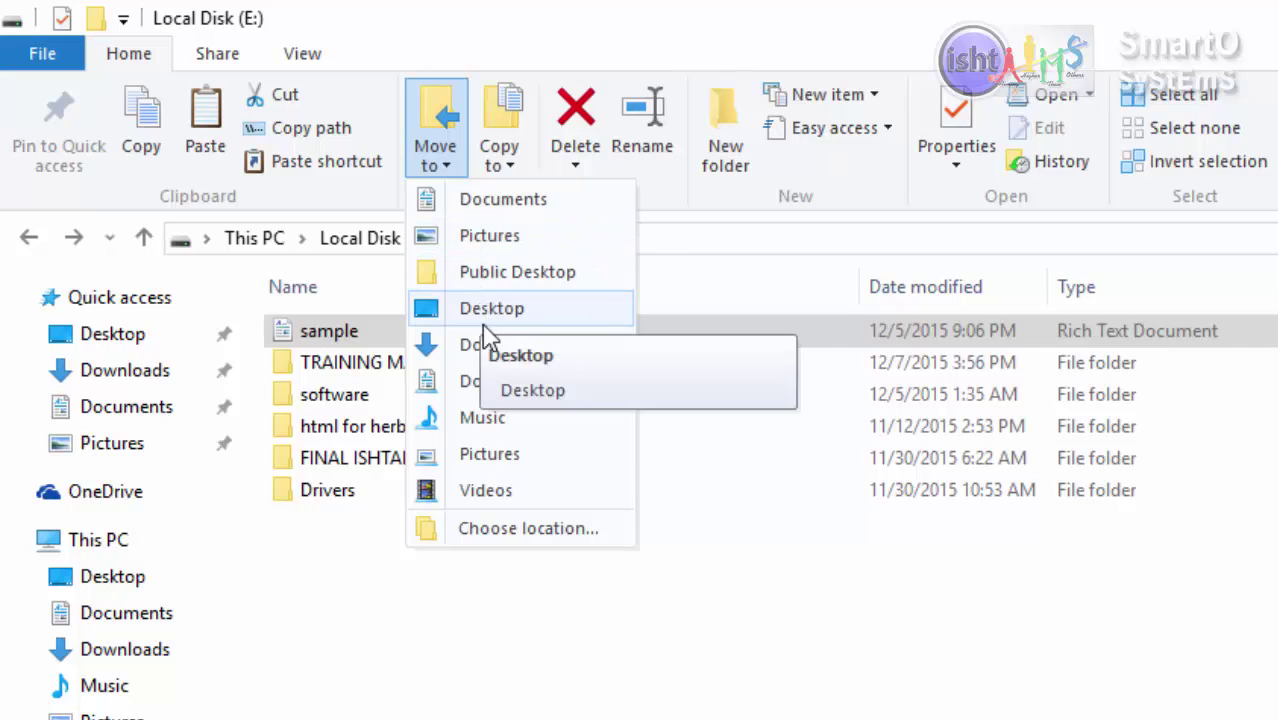
click(484, 527)
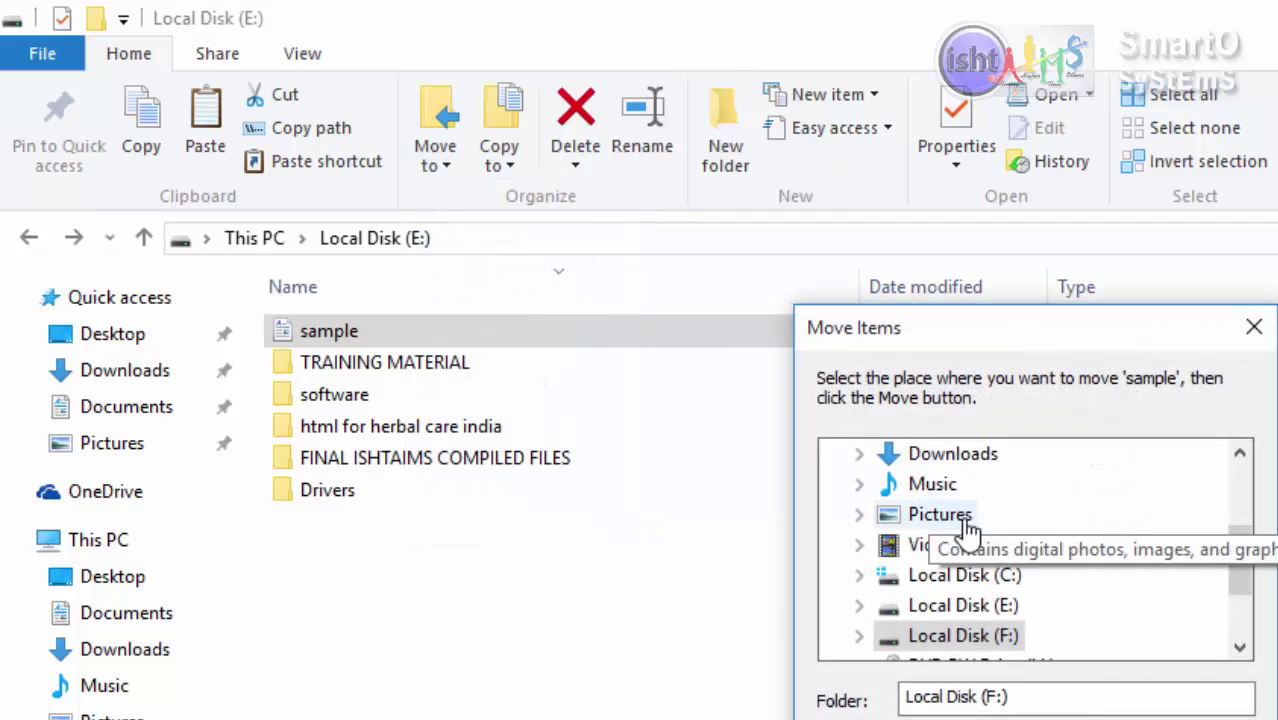
click(1205, 719)
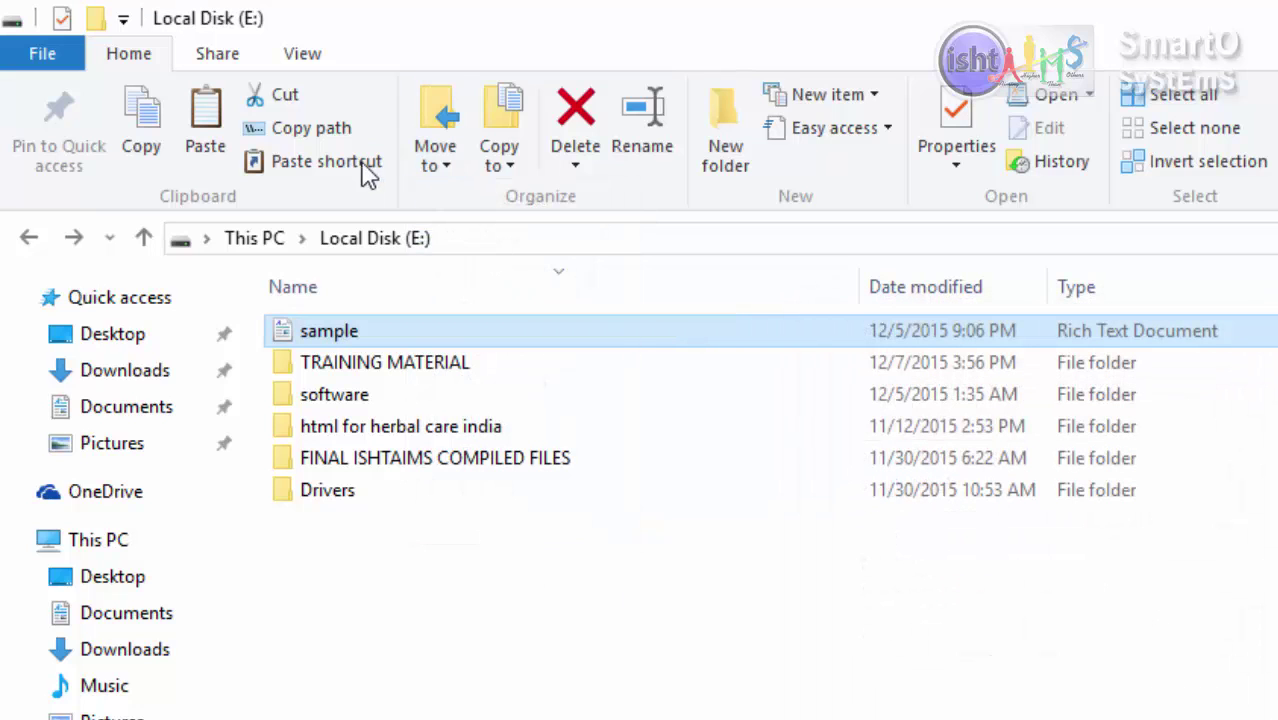
click(455, 165)
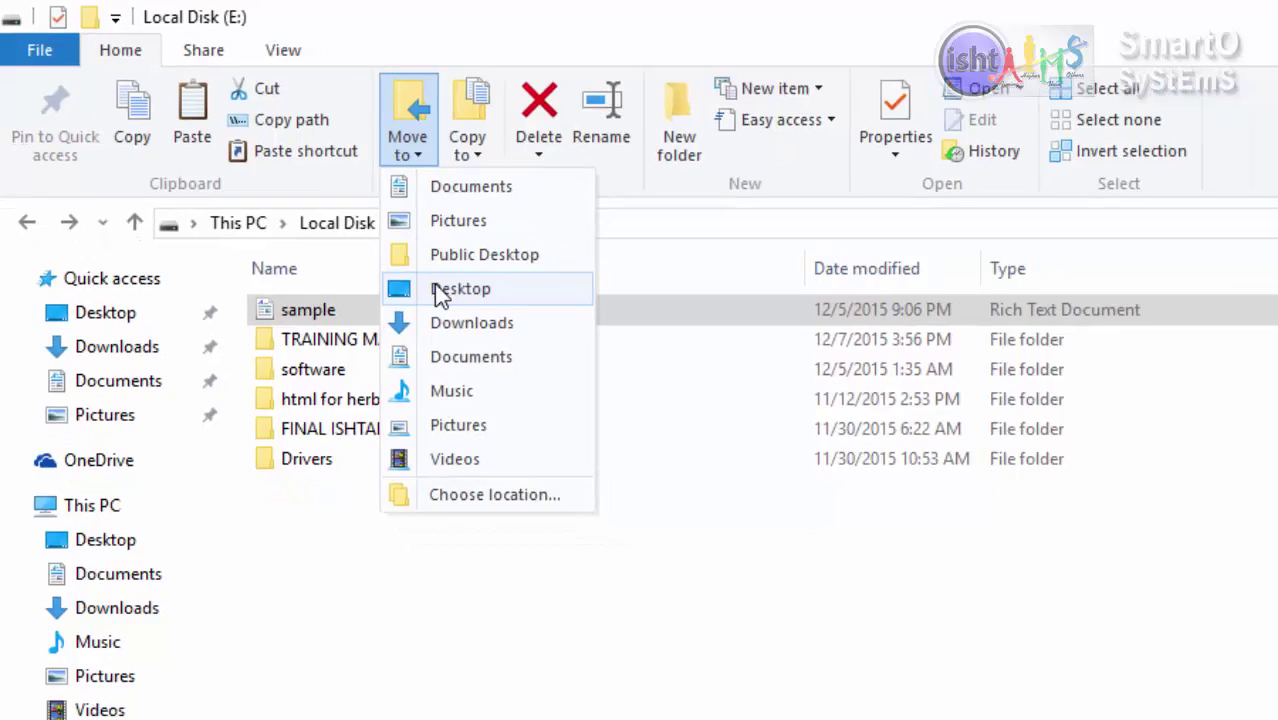
click(440, 292)
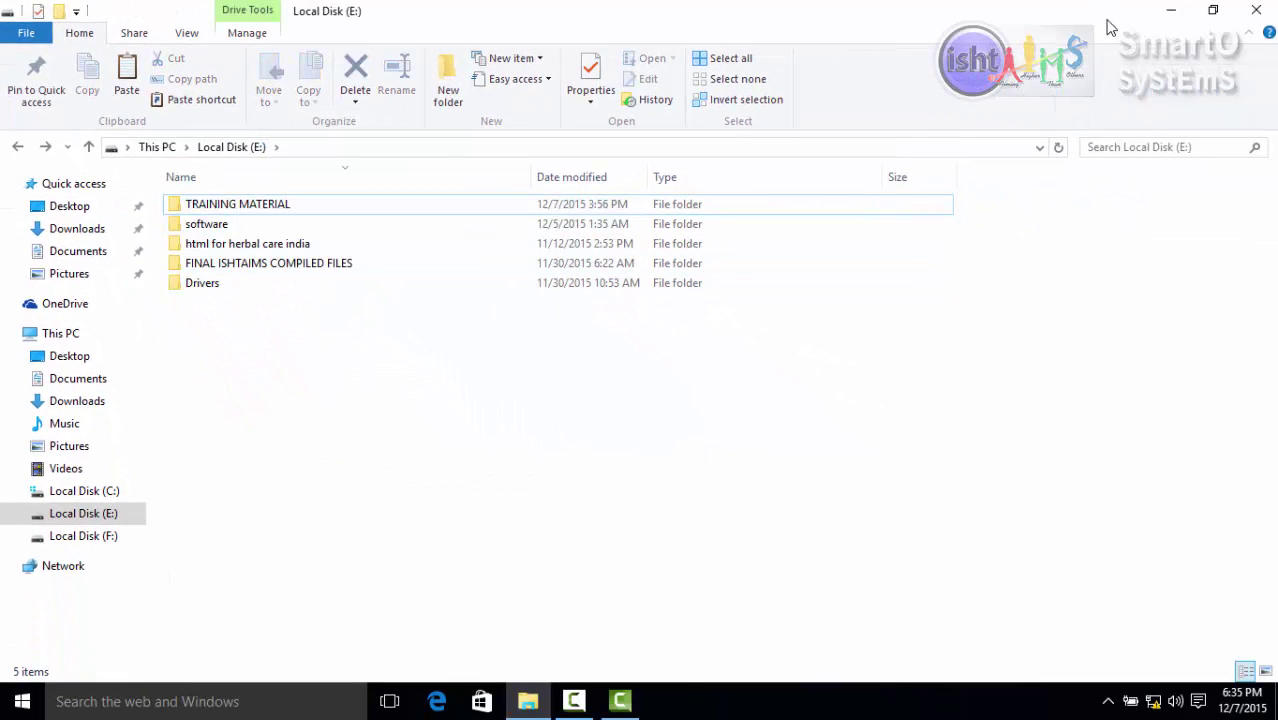
Check the desktop for the moved sample file, return to the drive E: window and undo the move
click(1170, 12)
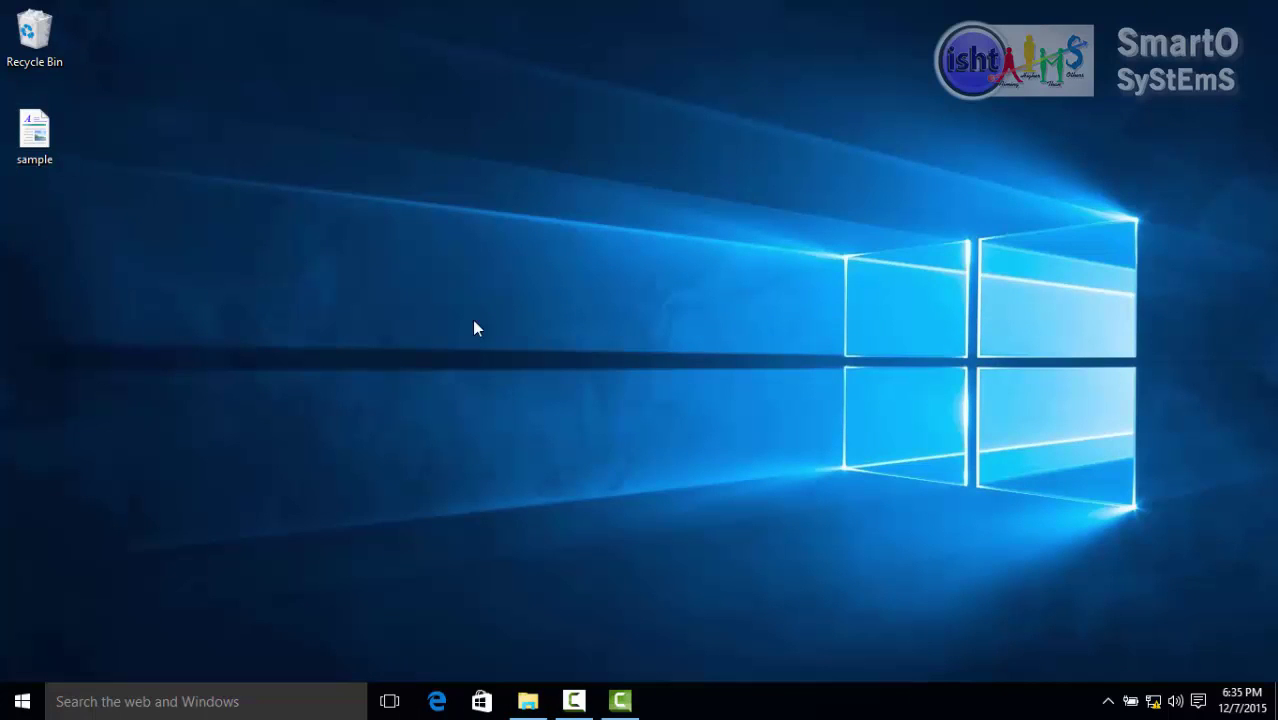
click(527, 701)
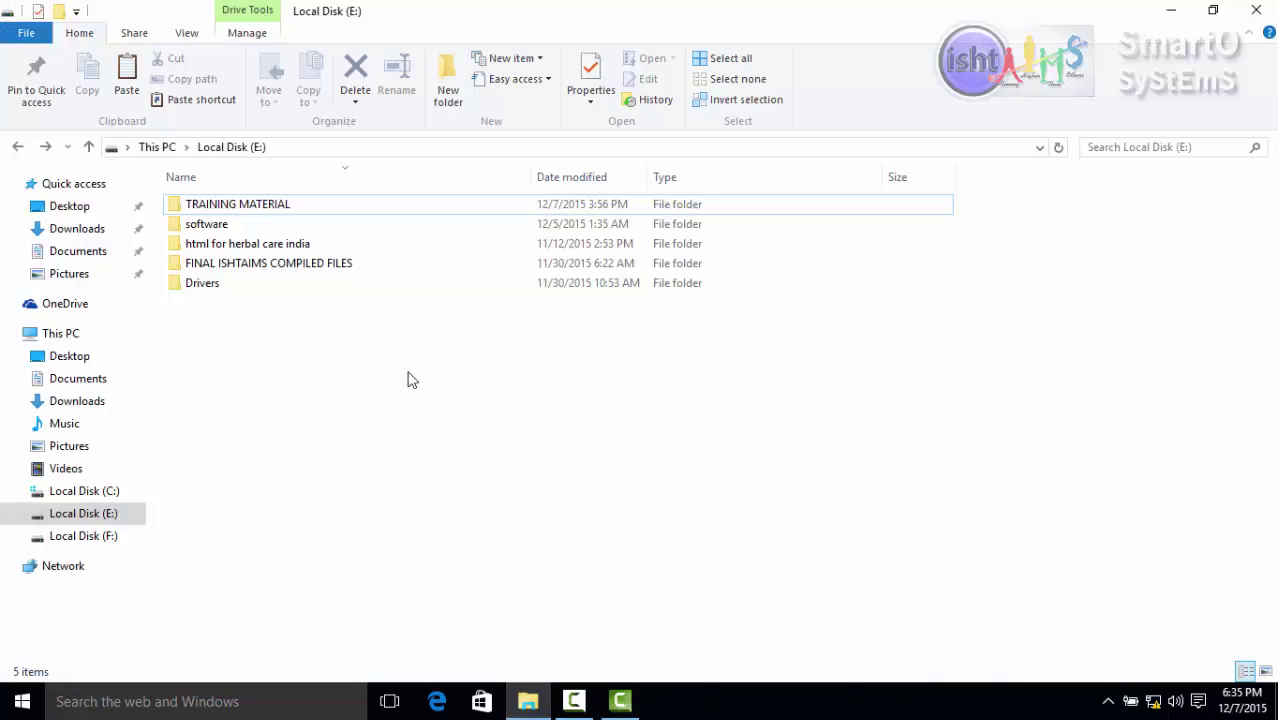
right_click(1038, 365)
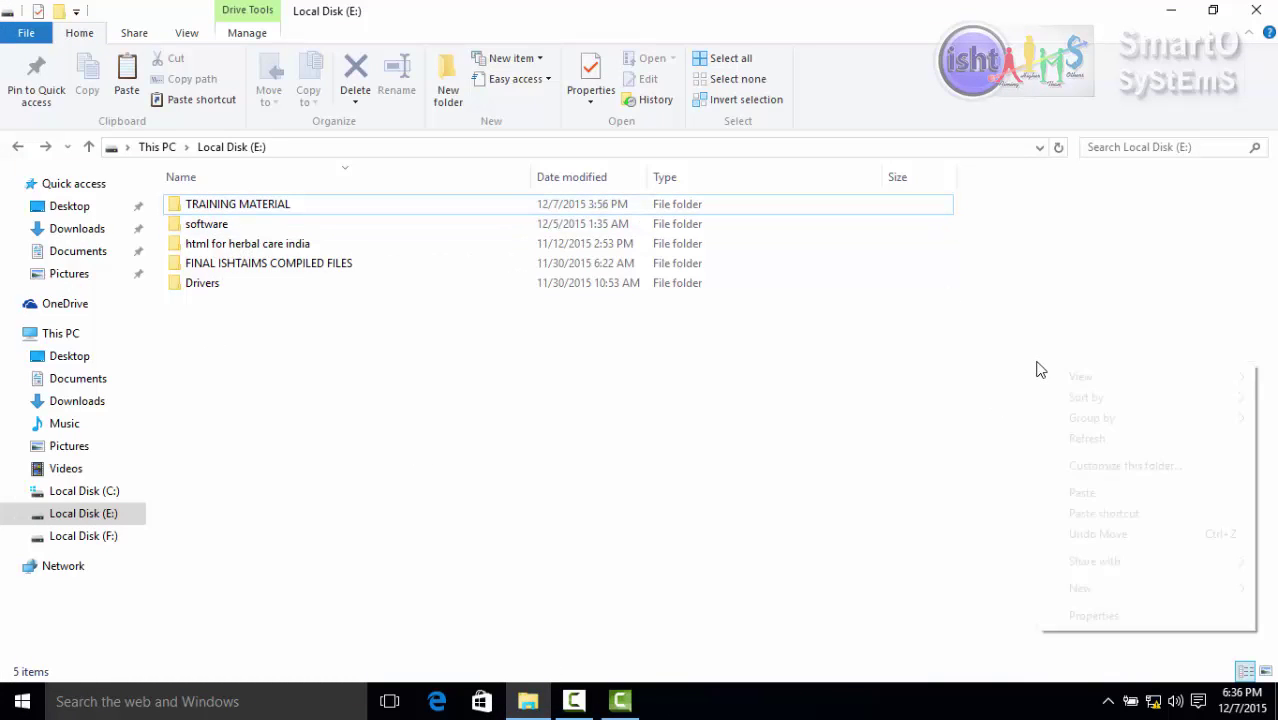
click(1105, 536)
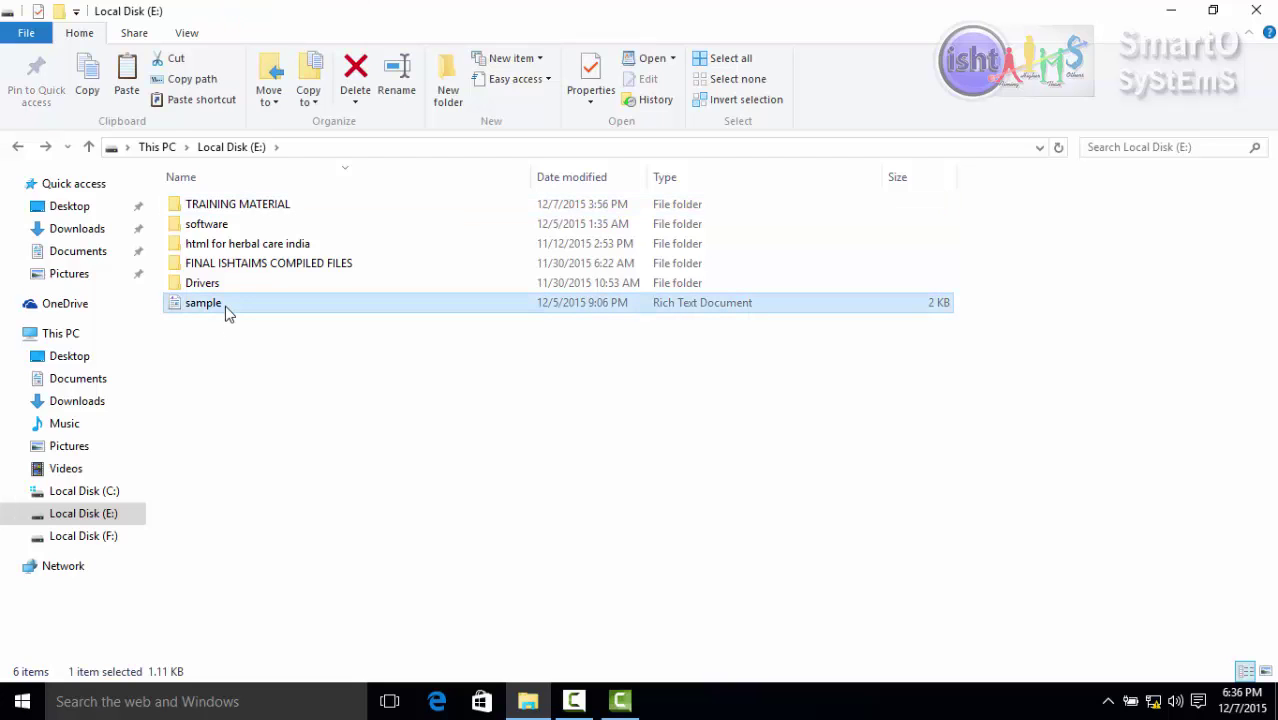
Copy the sample document from drive E: into a new folder named NEW FILES created inside Documents
click(309, 100)
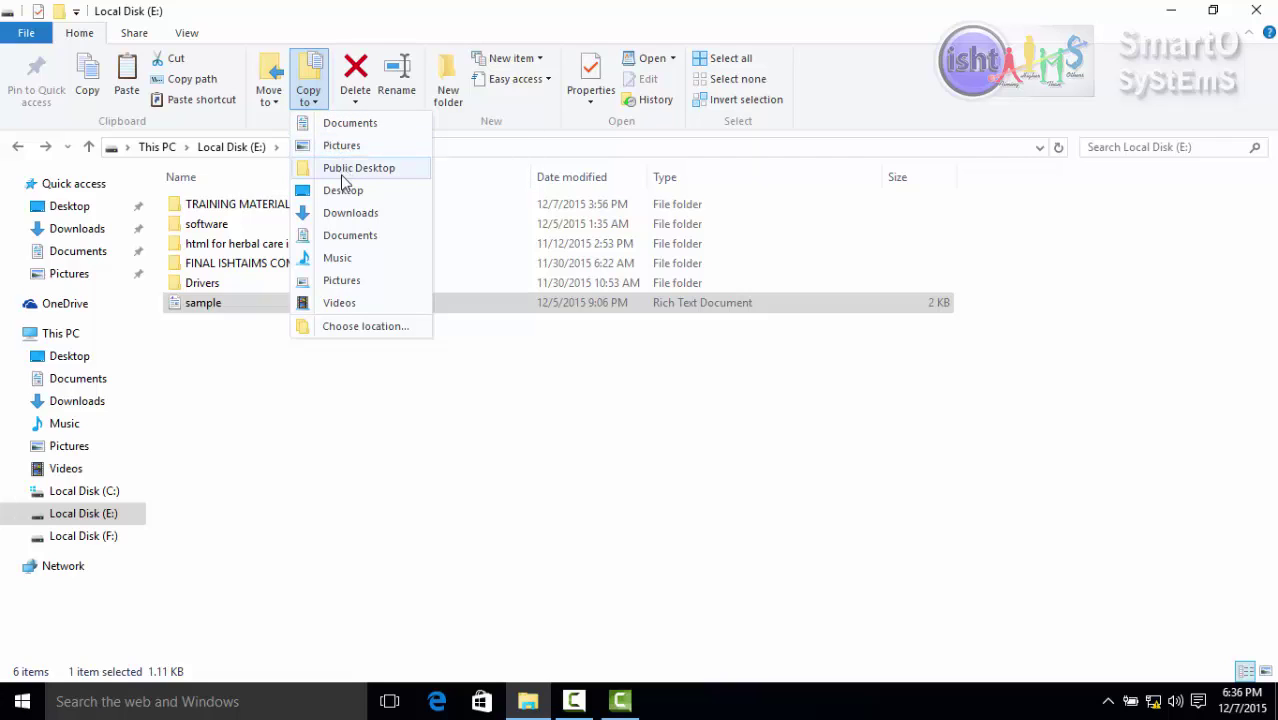
click(371, 330)
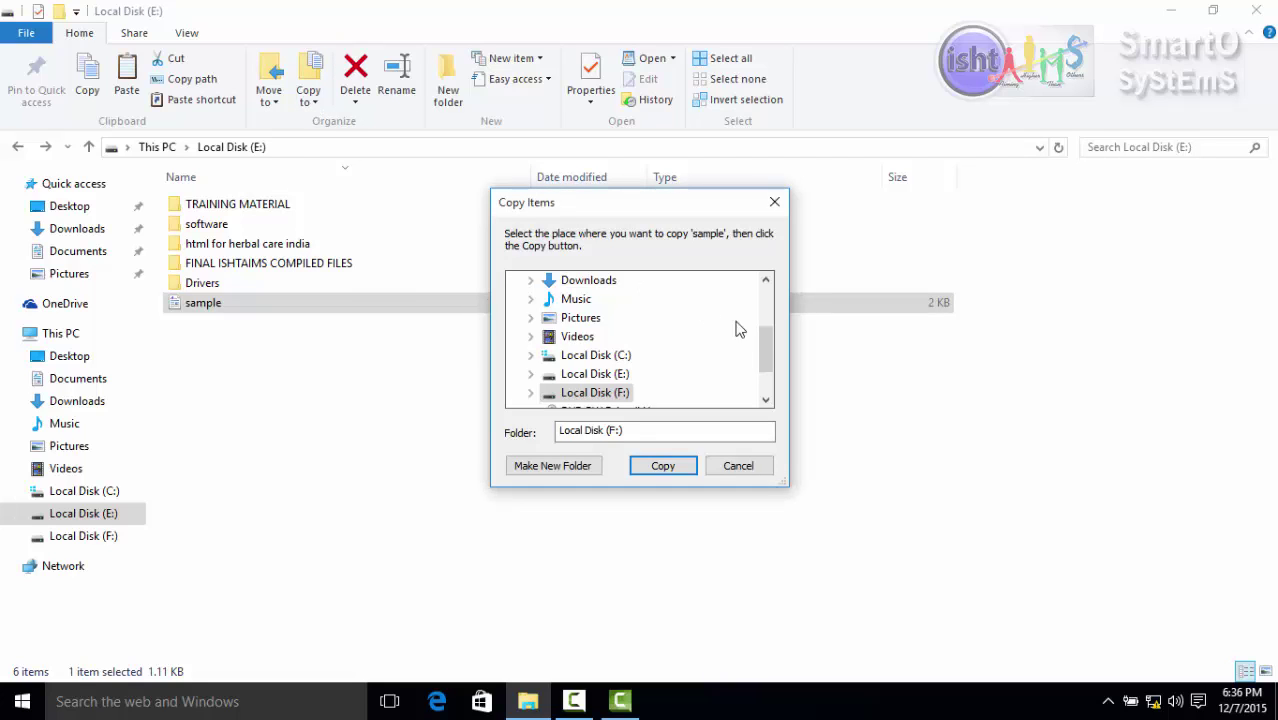
drag(768, 332, 770, 360)
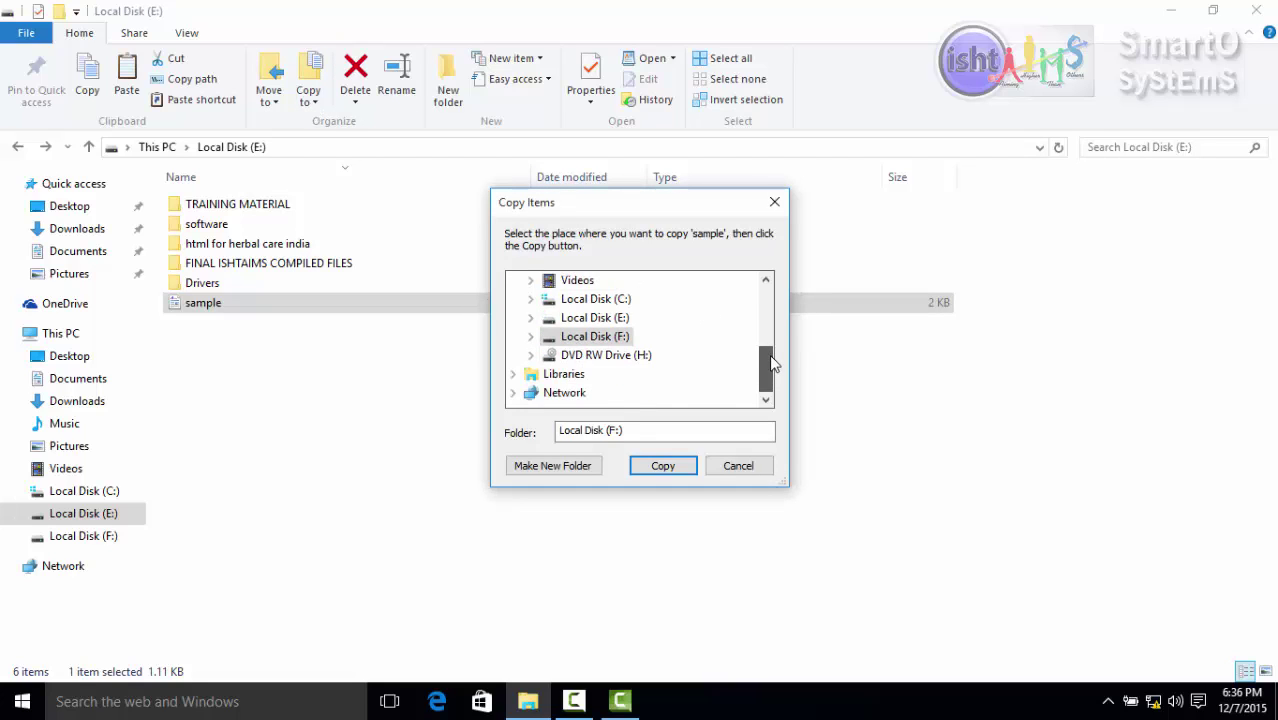
scroll(600, 330, up, 2)
click(598, 320)
click(568, 465)
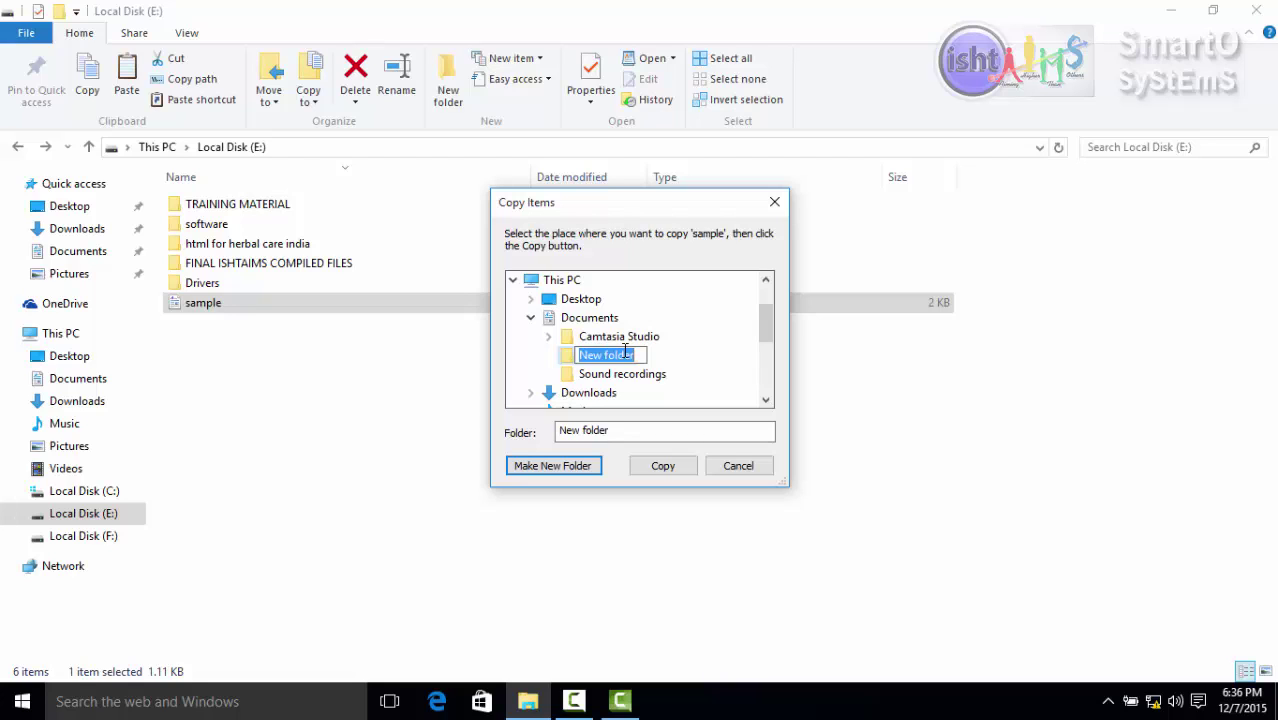
text(NEW)
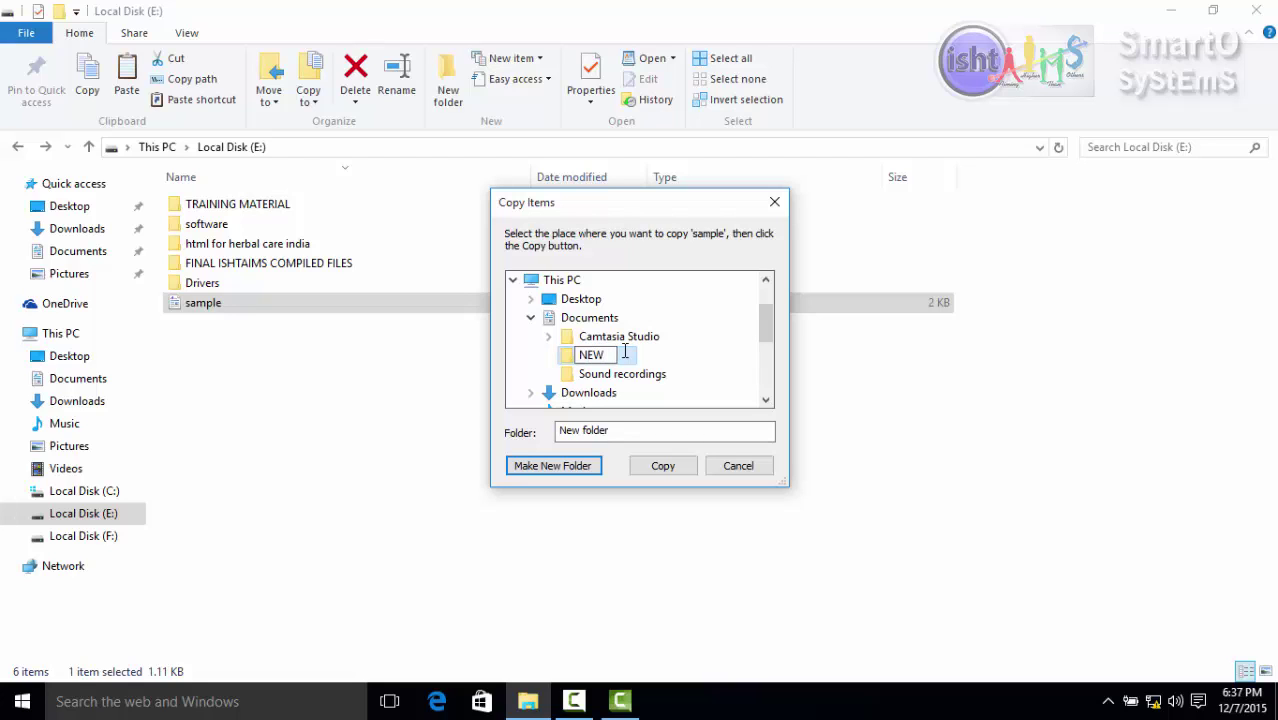
text( FIL)
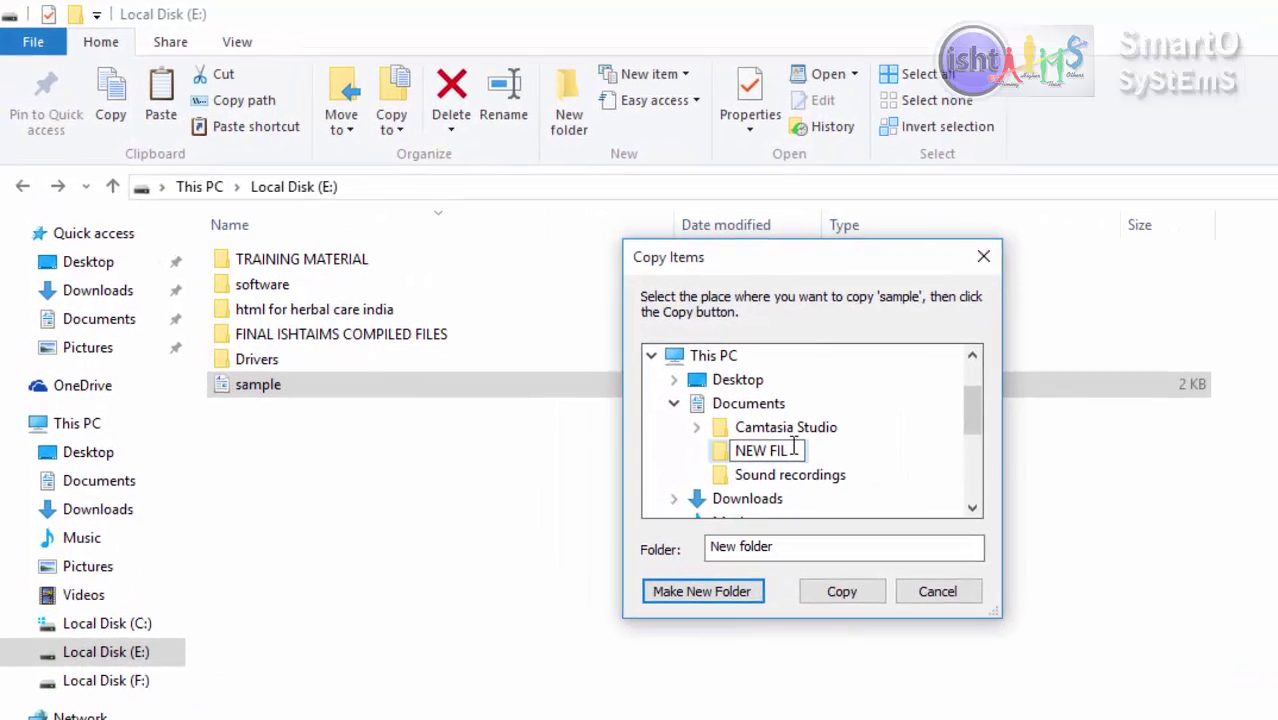
text(ES)
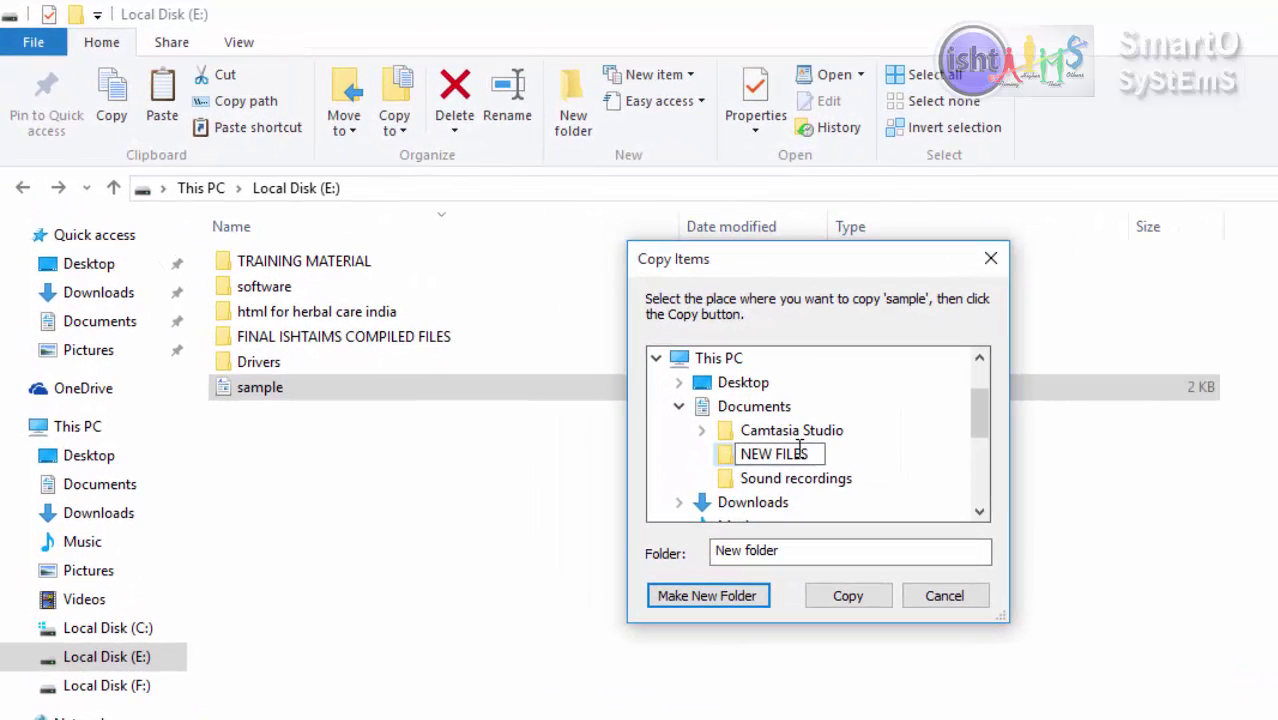
key(Return)
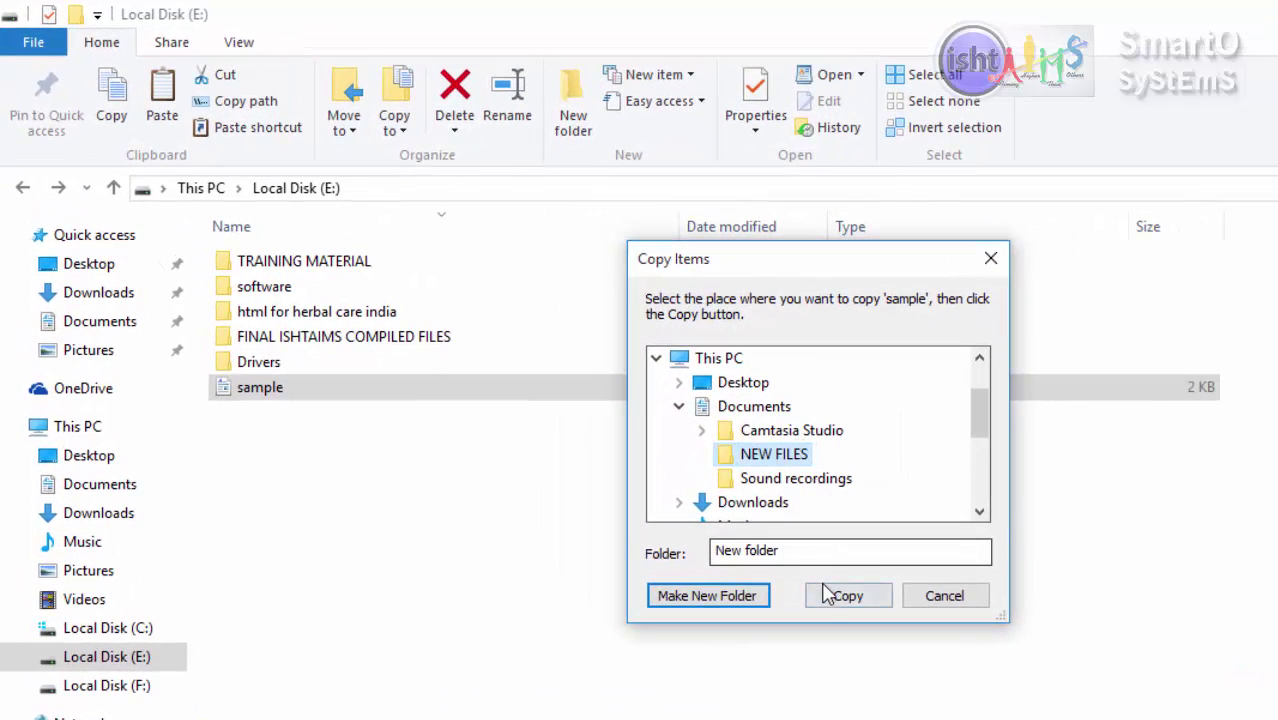
click(827, 599)
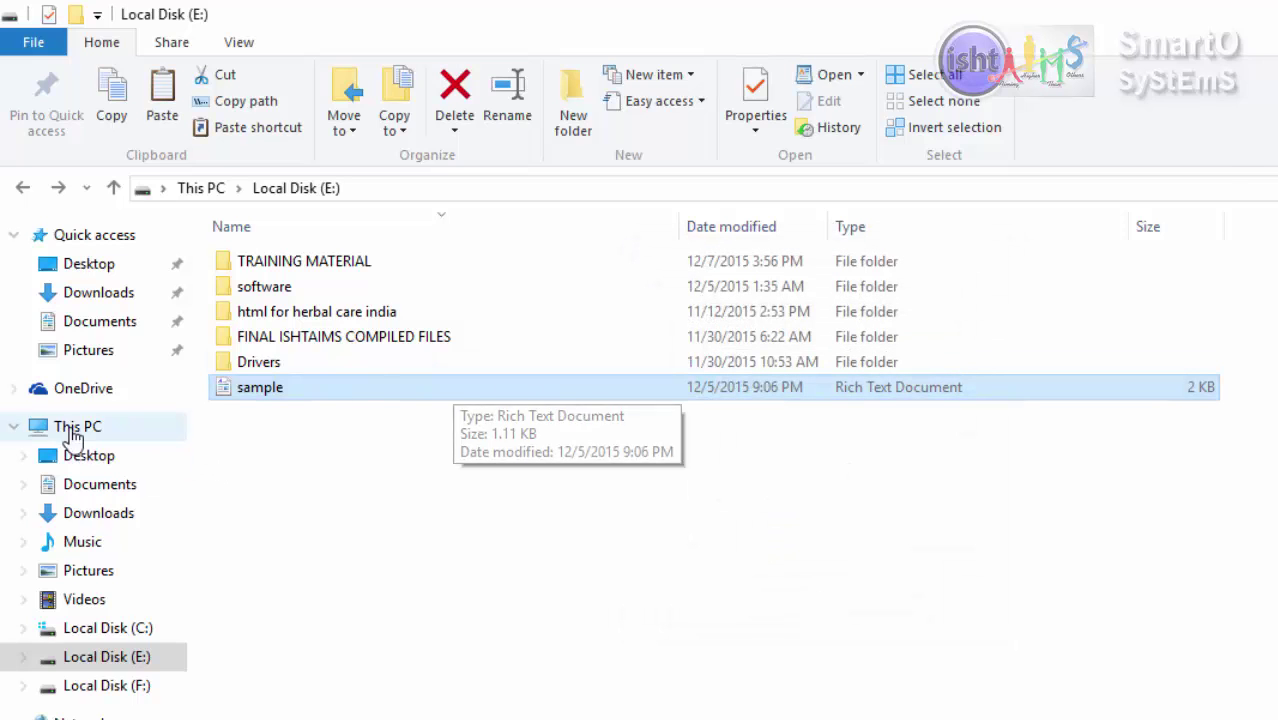
Open the NEW FILES folder in Documents and delete the sample document inside it
click(100, 325)
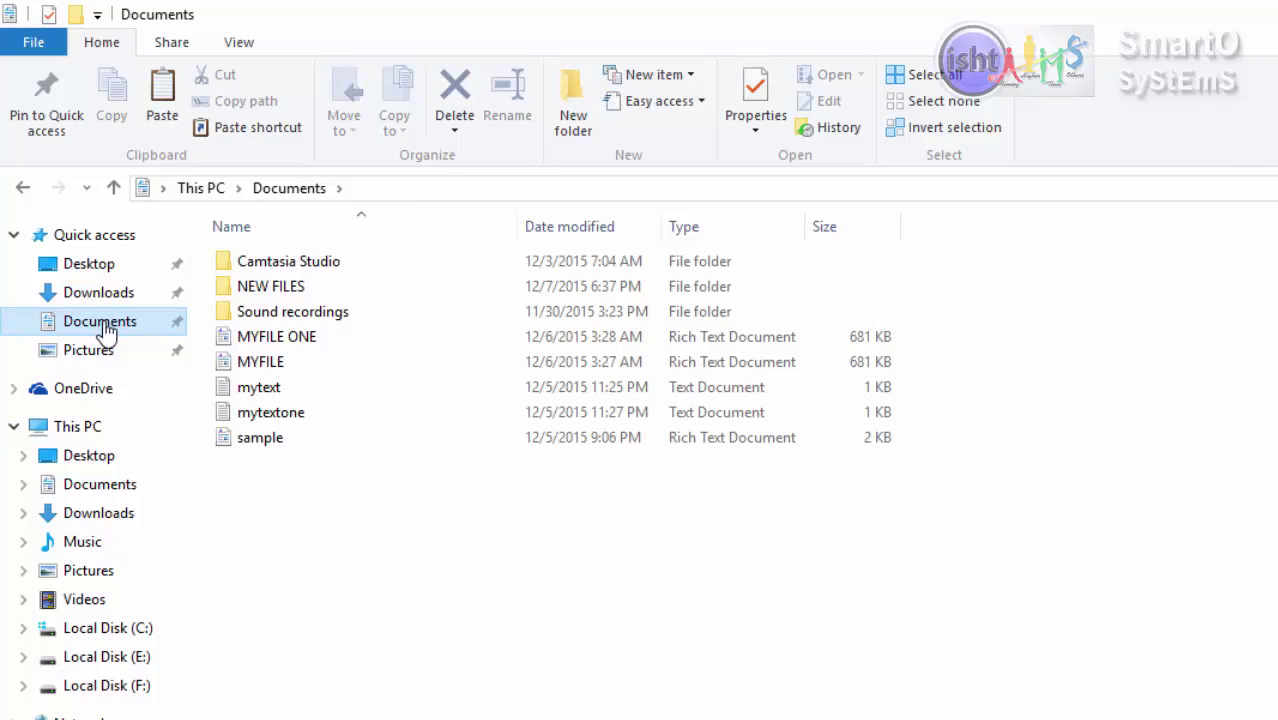
double_click(245, 288)
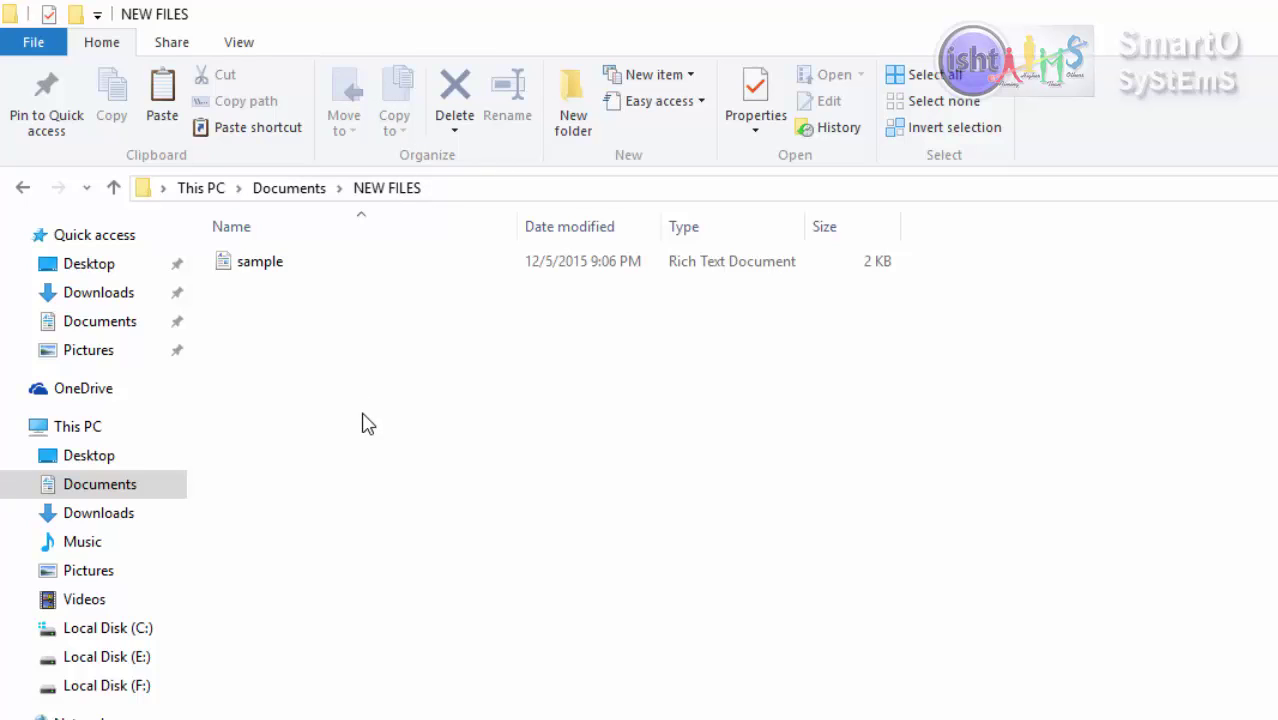
click(266, 266)
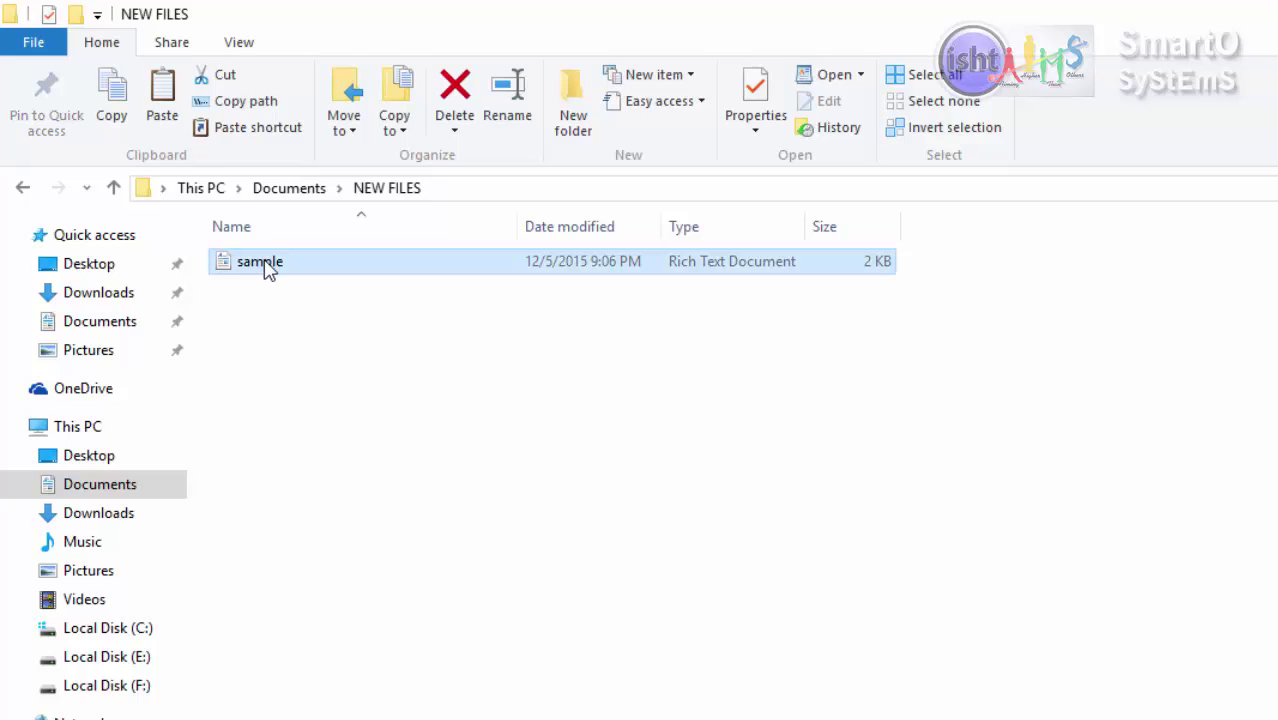
click(471, 88)
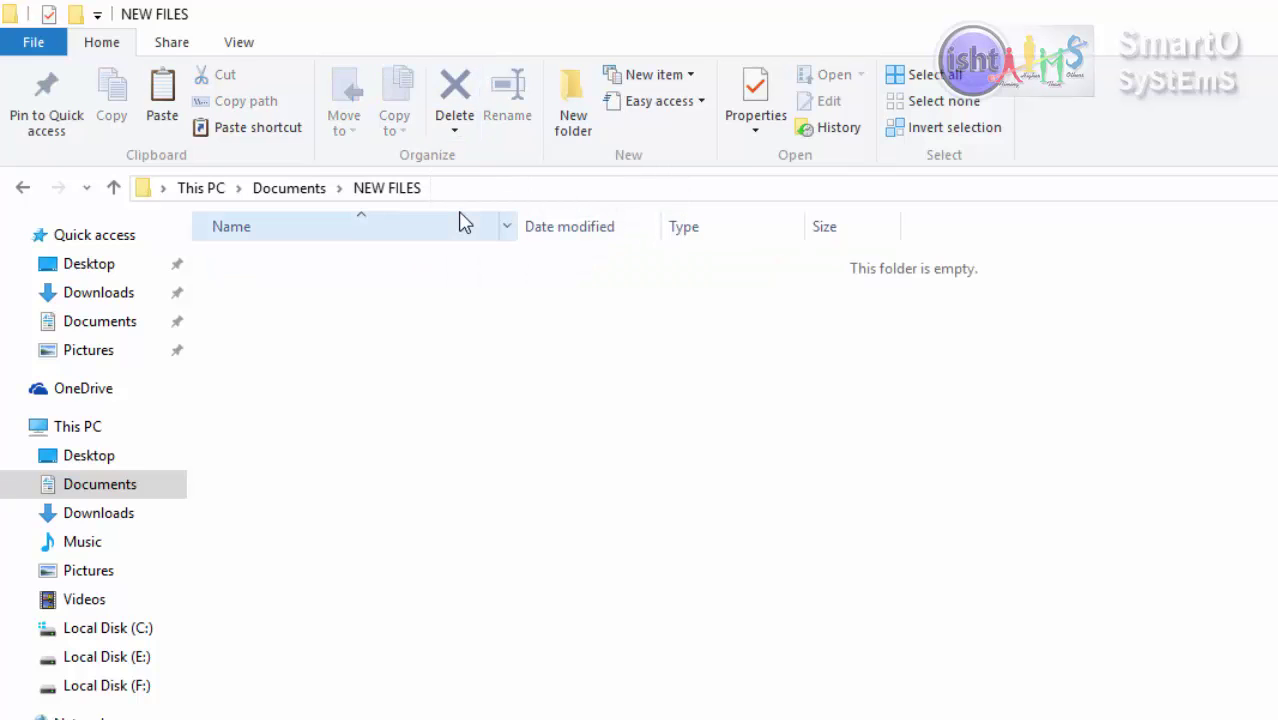
Return to drive E:, minimize its window and open the Recycle Bin to look for the deleted sample file
click(175, 656)
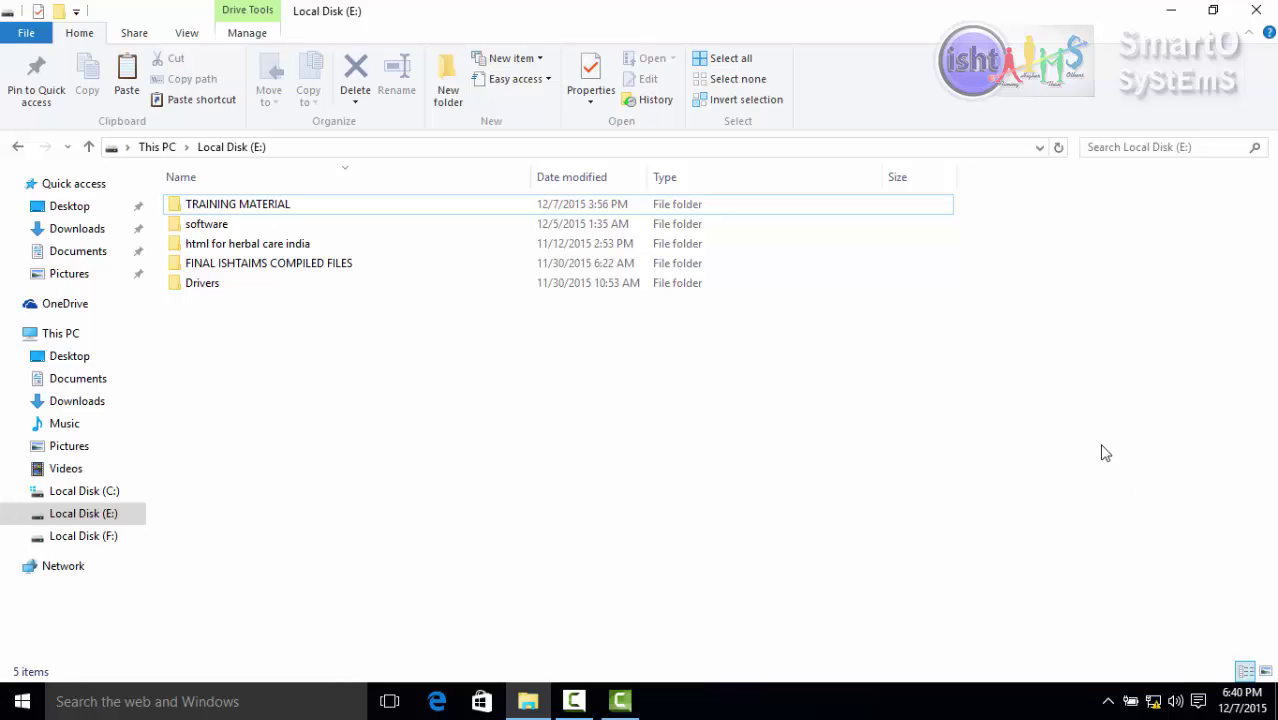
click(1168, 11)
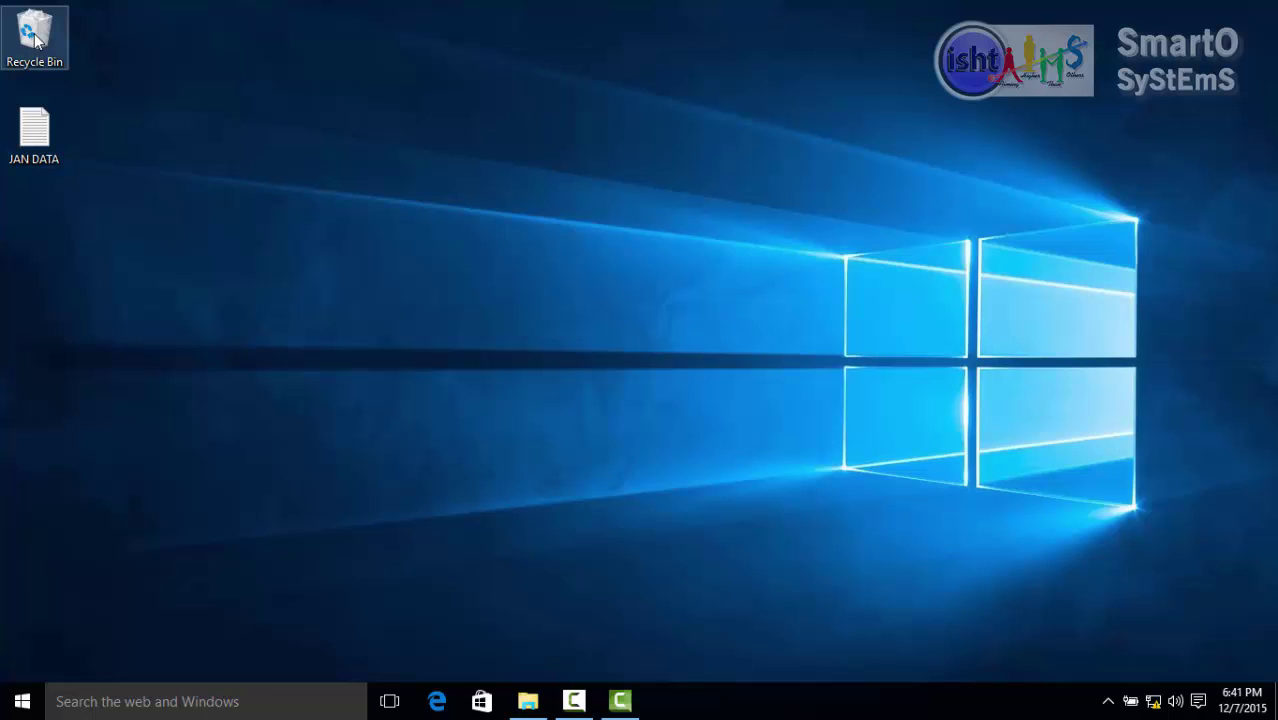
double_click(35, 37)
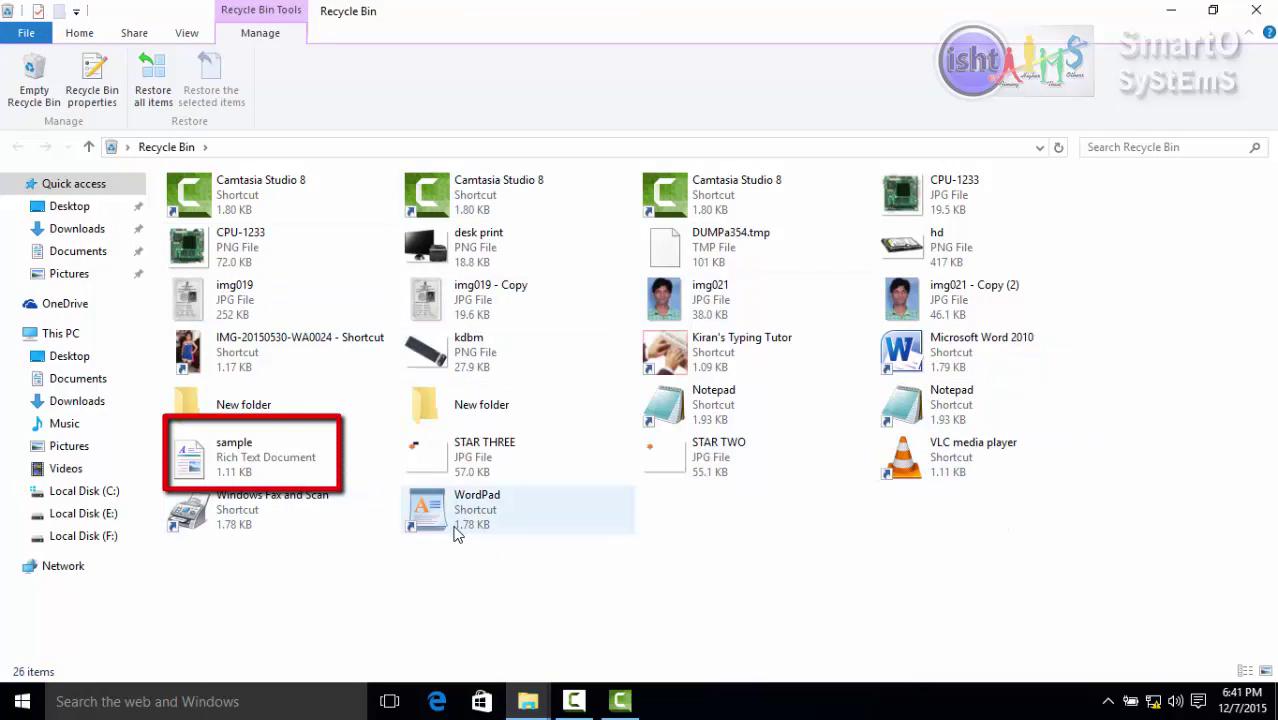
Restore the deleted sample document from the Recycle Bin to its original location and close the Recycle Bin
click(225, 455)
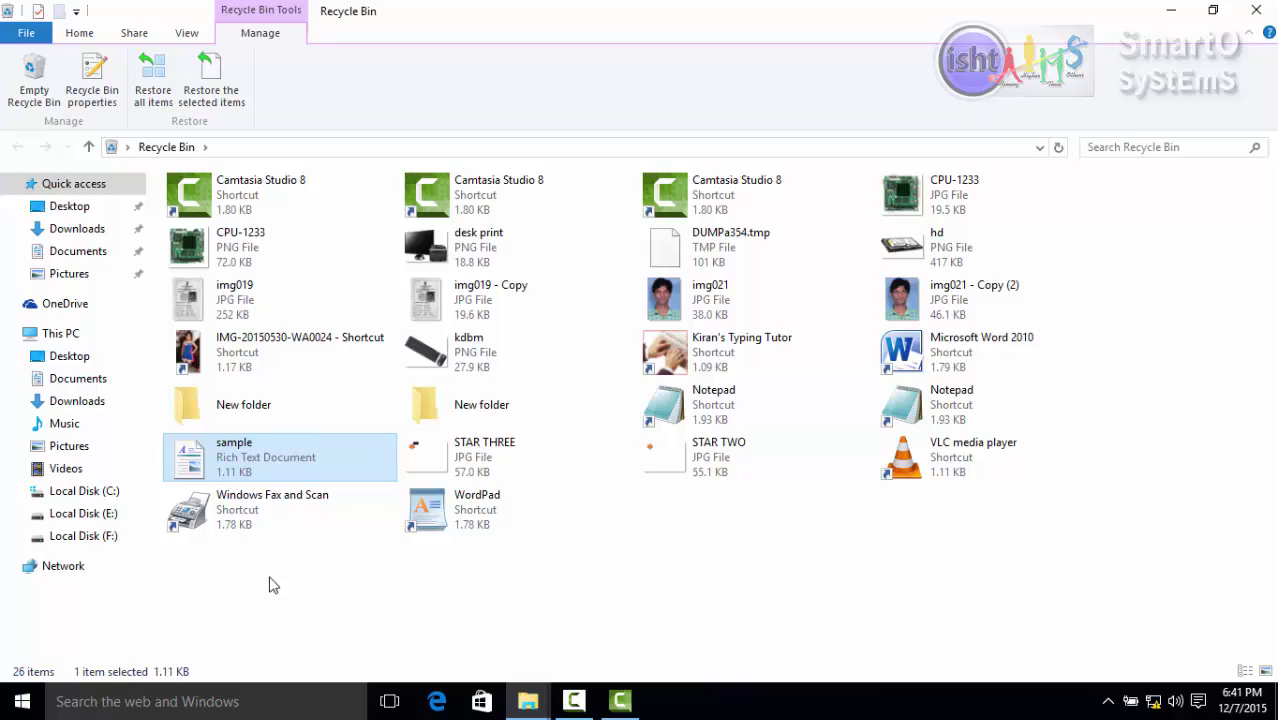
right_click(203, 460)
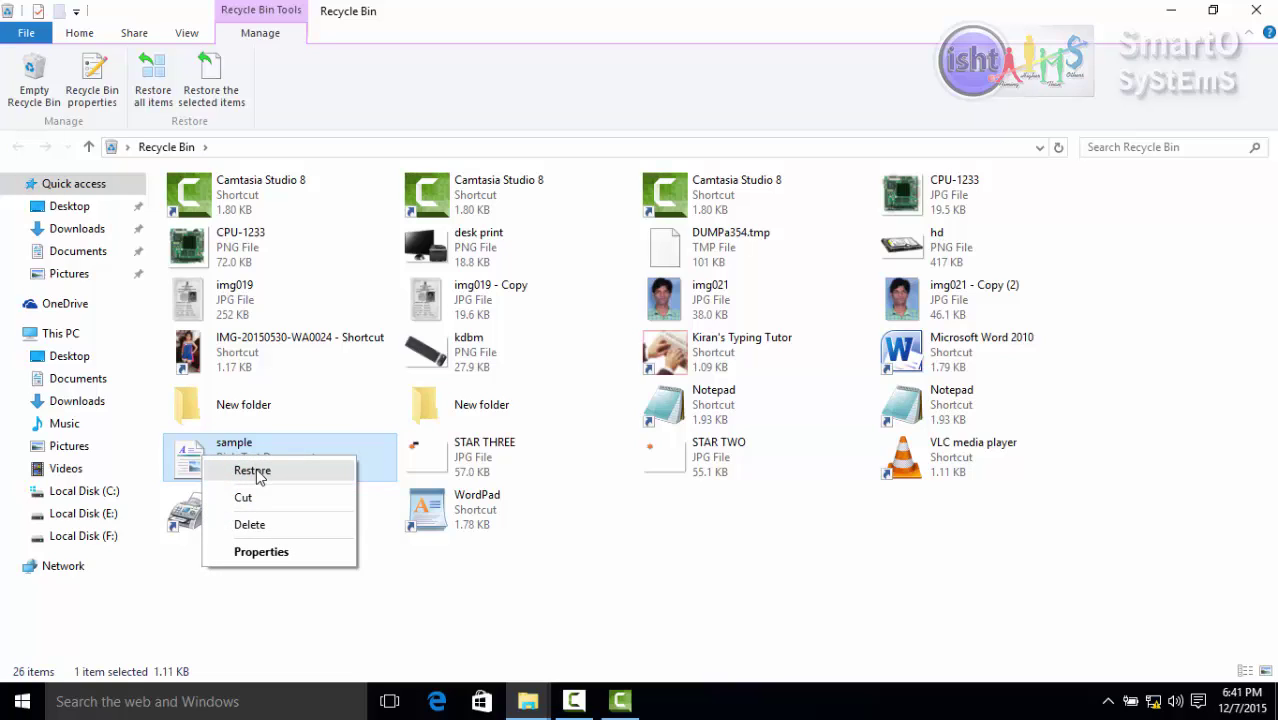
click(257, 472)
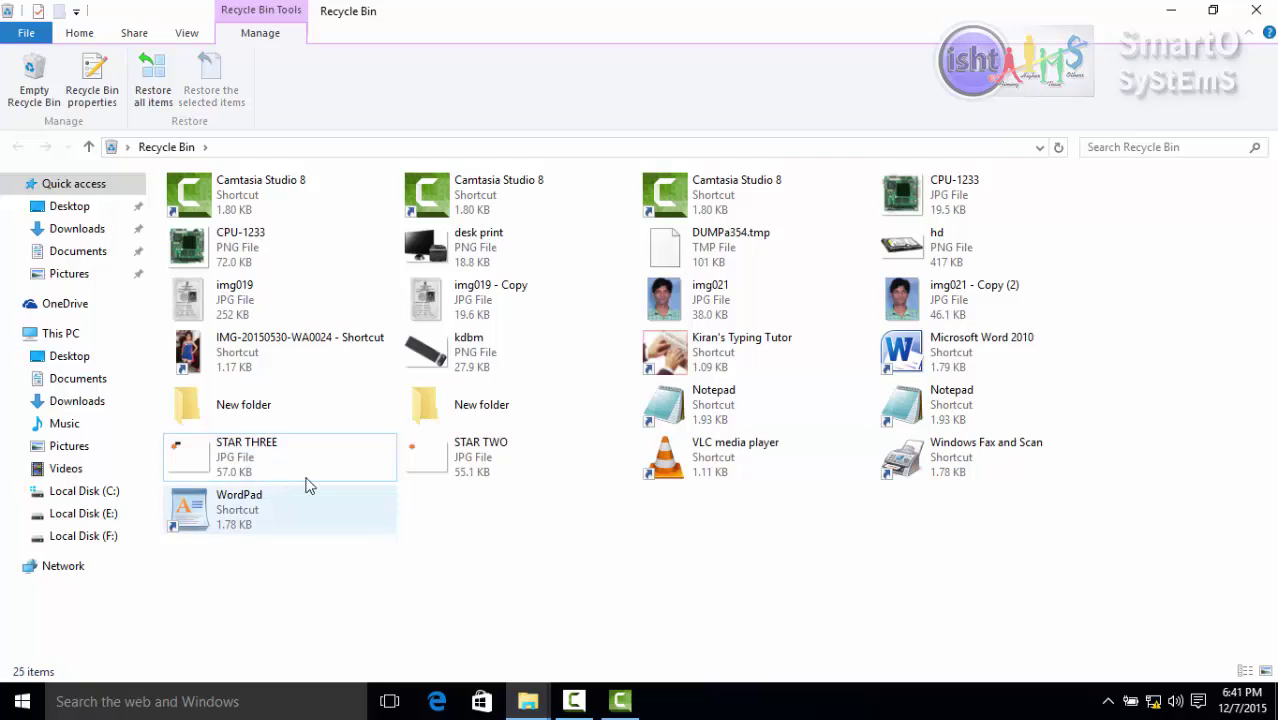
click(1257, 8)
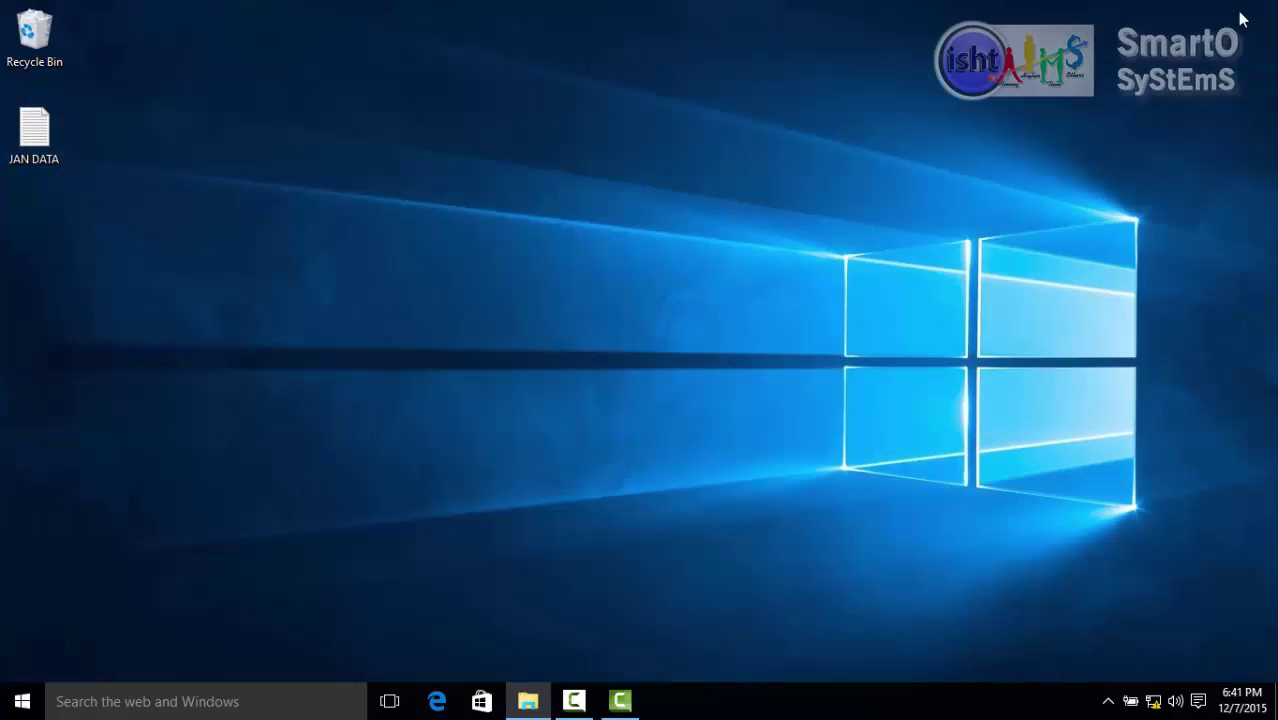
Return to the drive E: window and permanently delete the sample document, bypassing the Recycle Bin
click(541, 698)
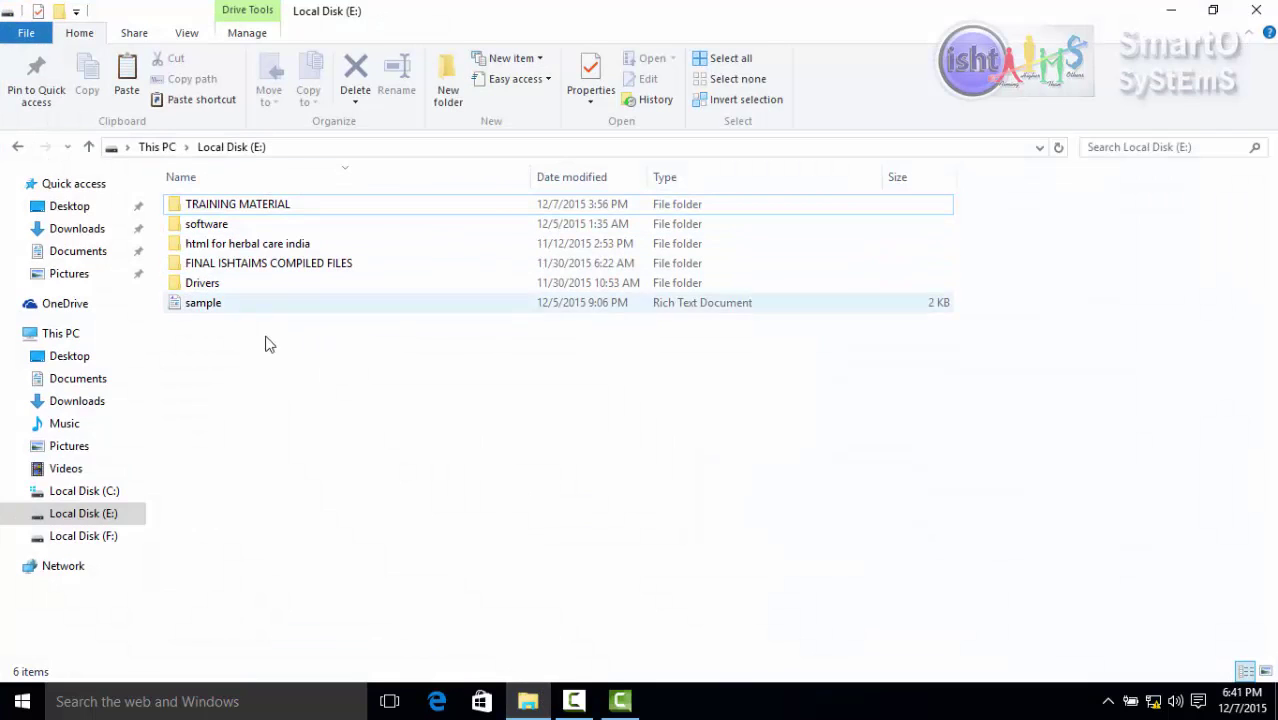
mouse_move(212, 310)
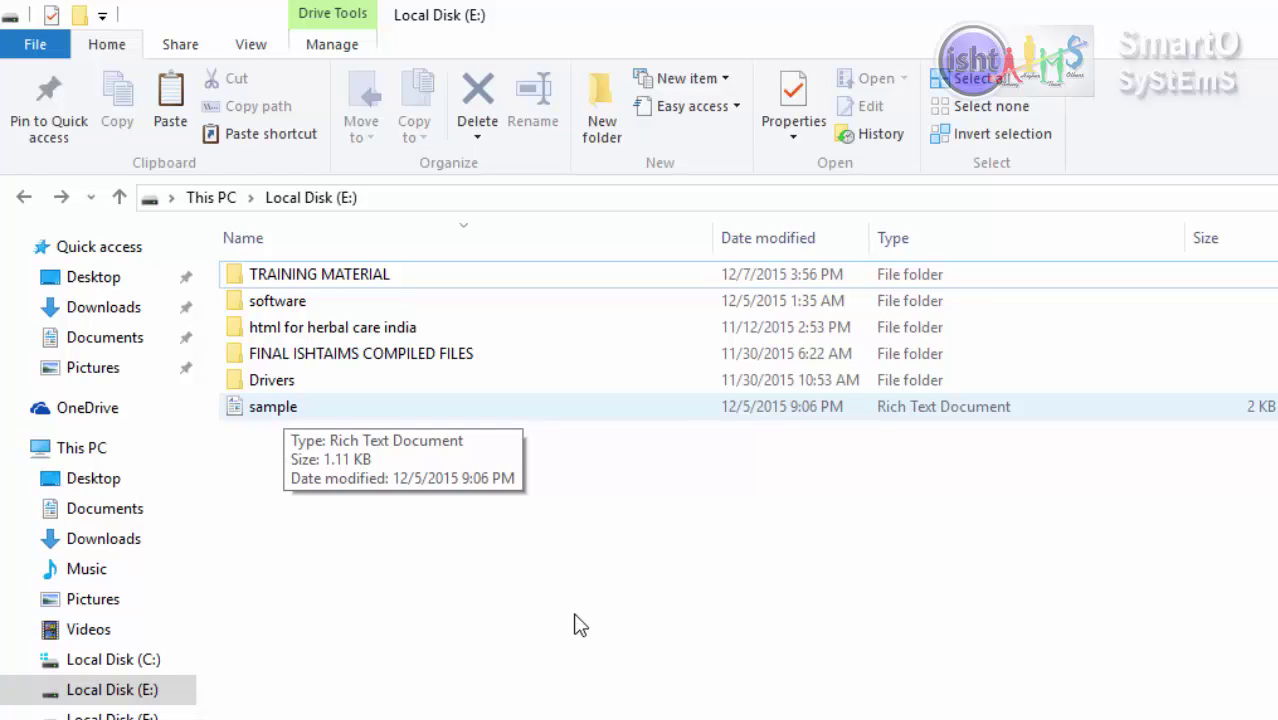
click(272, 407)
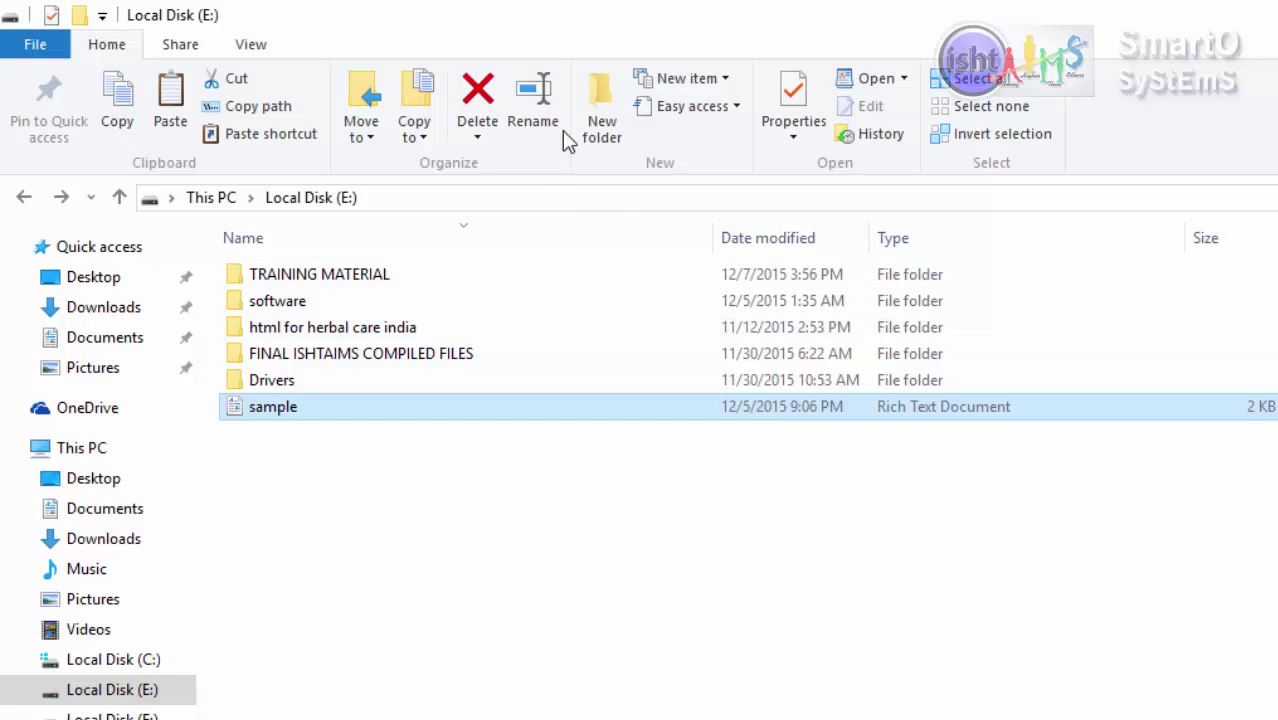
click(480, 136)
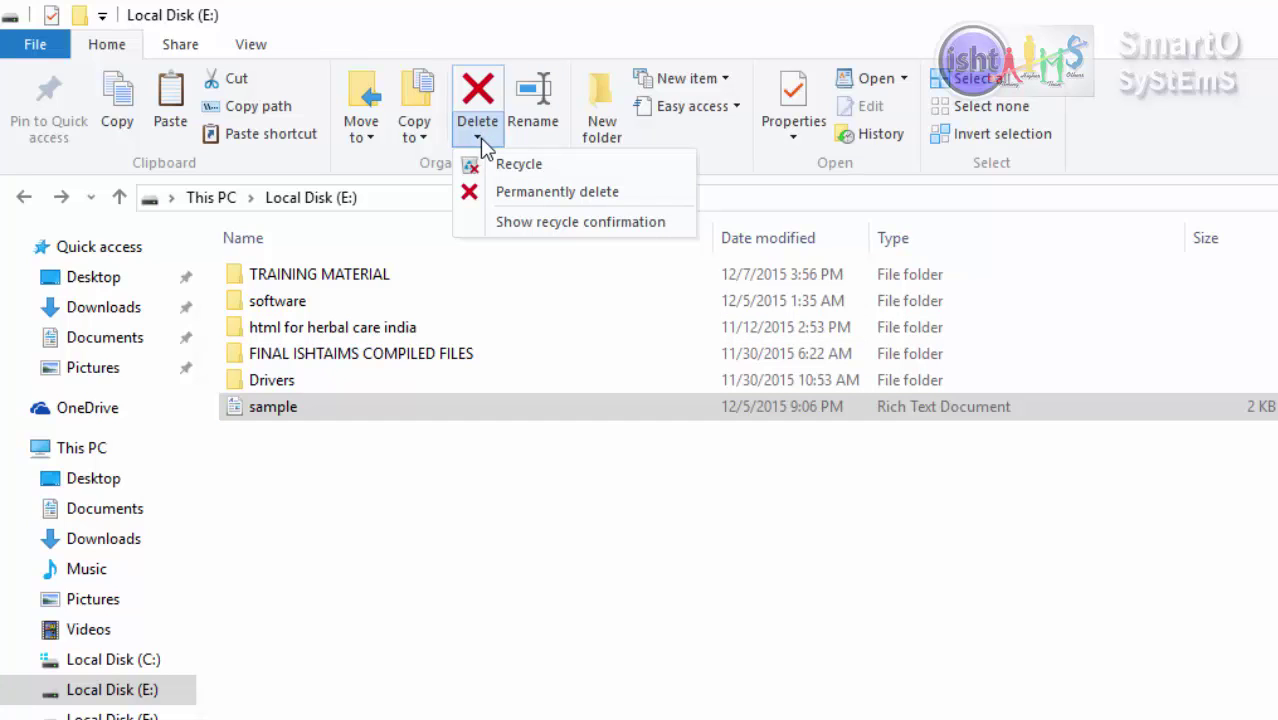
click(480, 140)
click(484, 143)
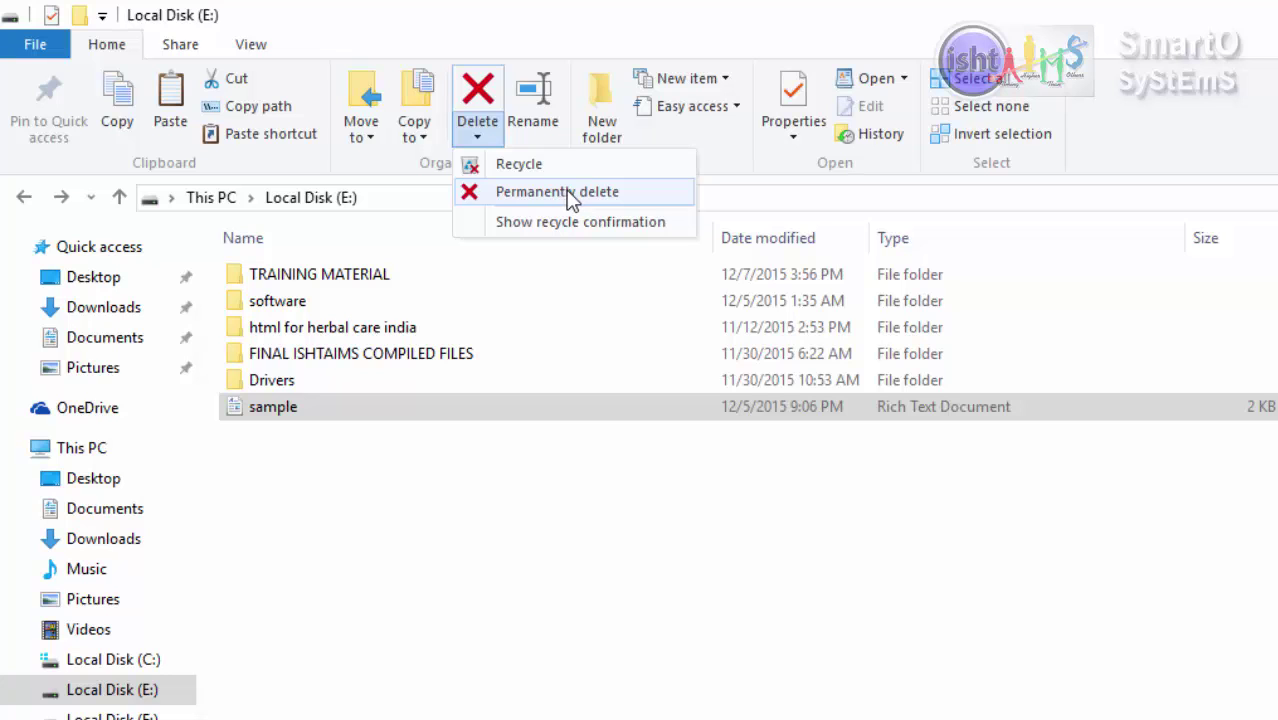
click(570, 193)
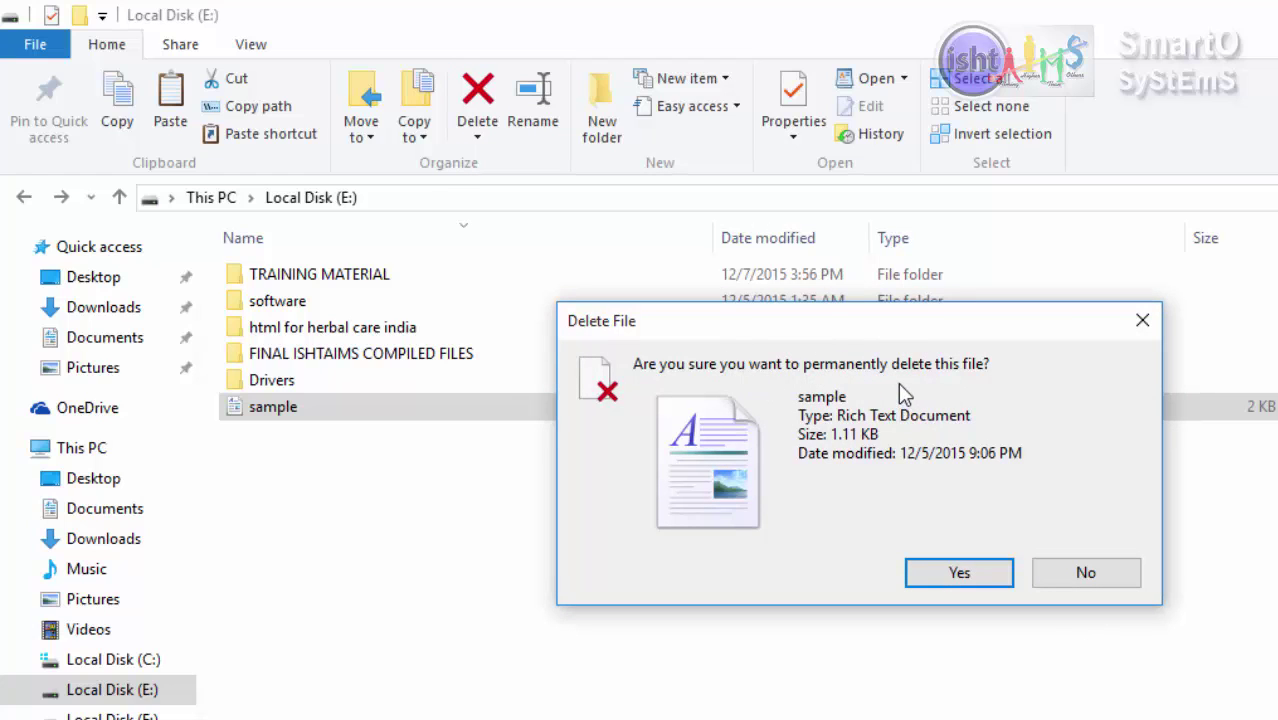
click(958, 574)
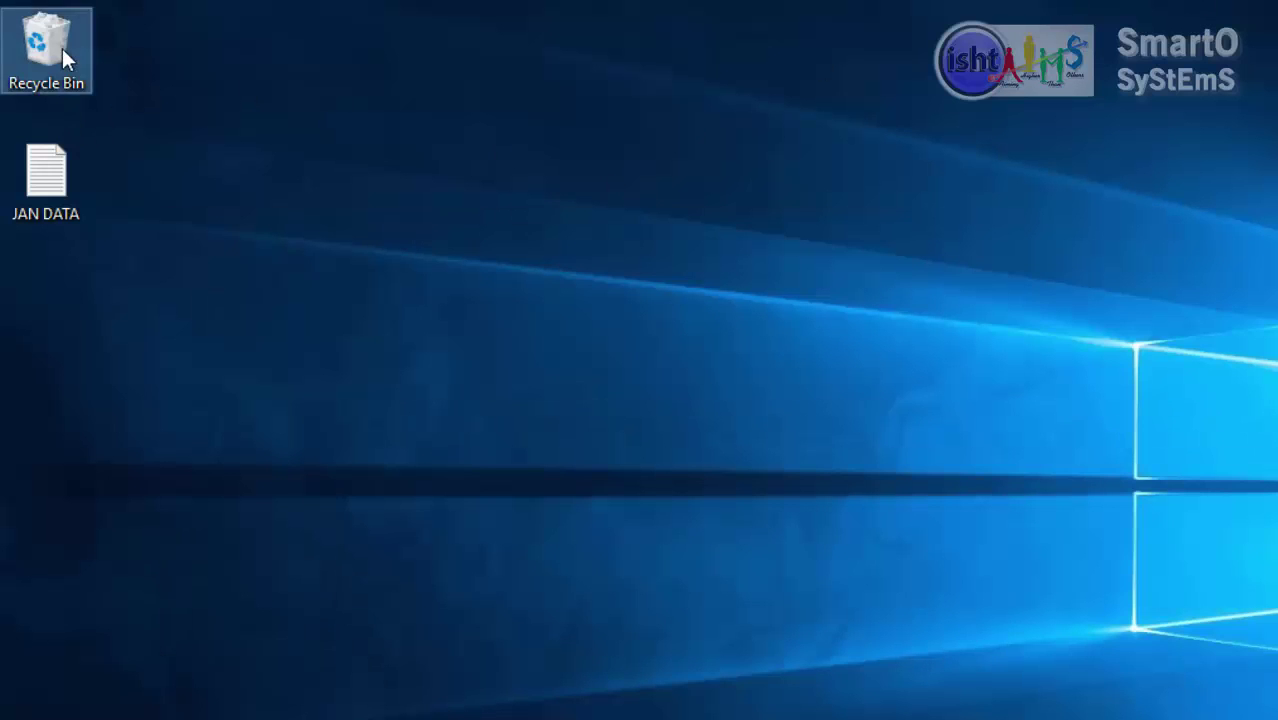
Look in the Recycle Bin for the permanently deleted sample document, and review the Delete options back on drive E:
double_click(62, 55)
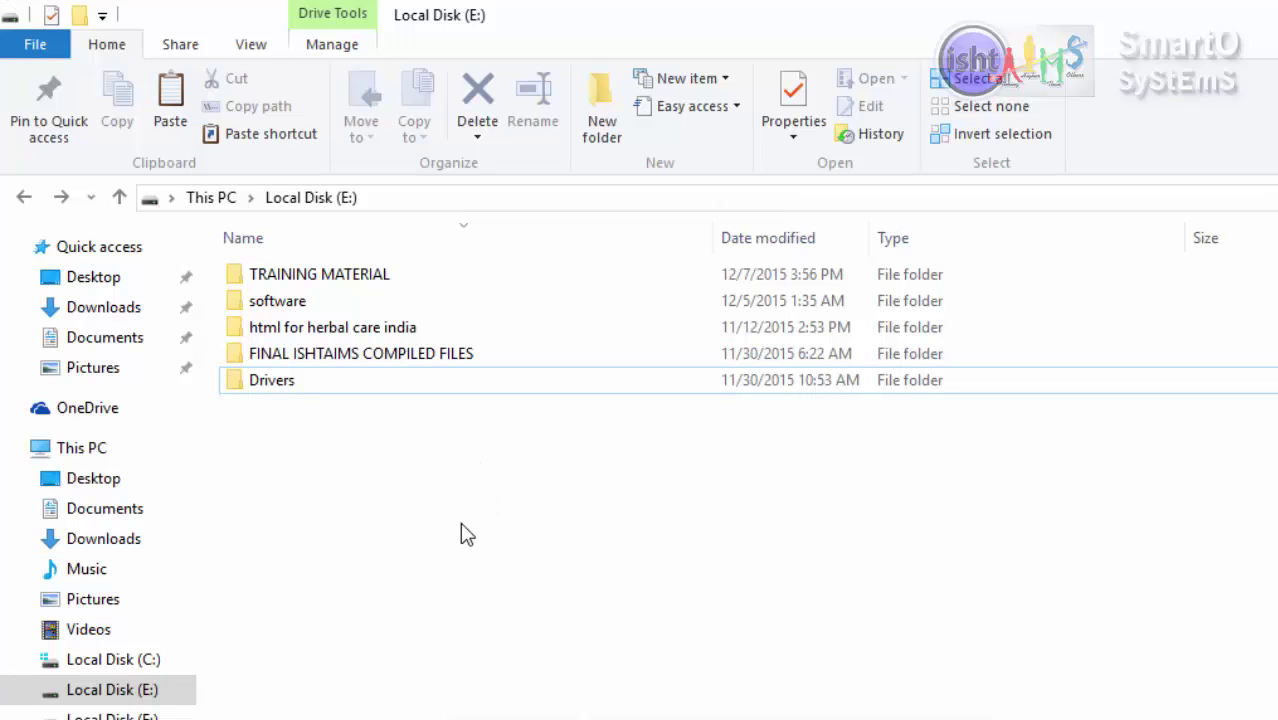
click(478, 137)
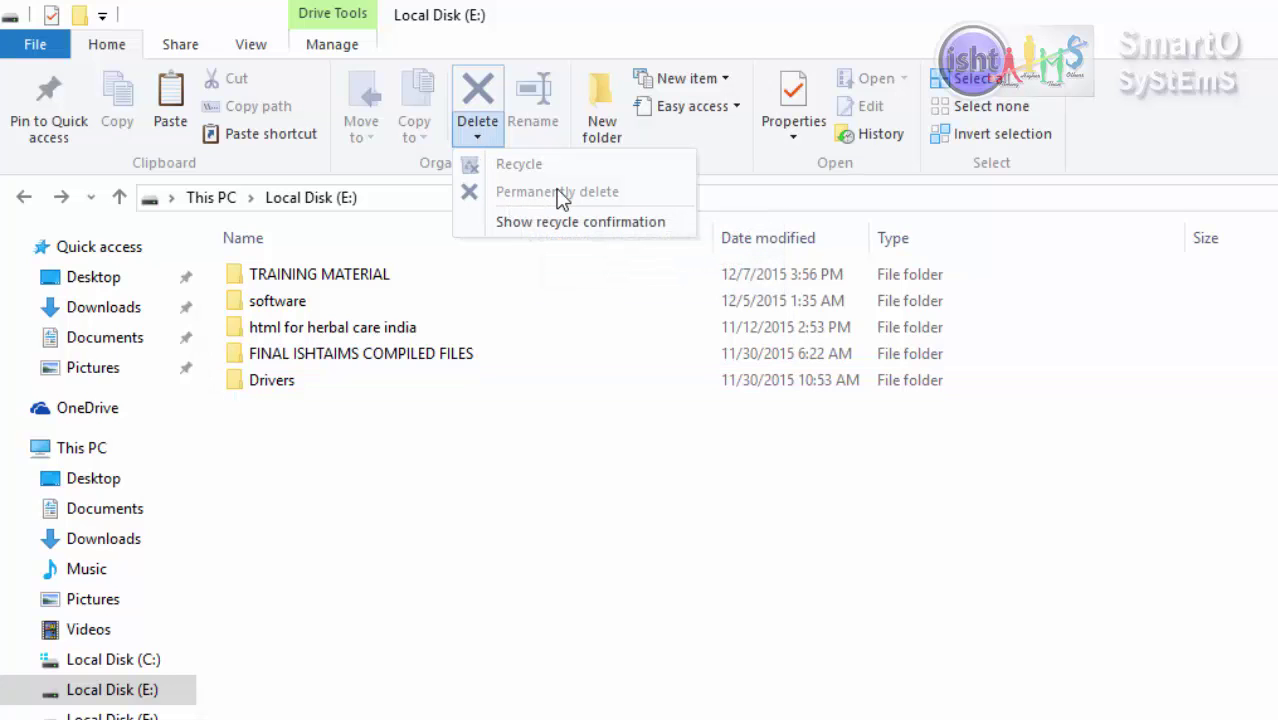
click(583, 528)
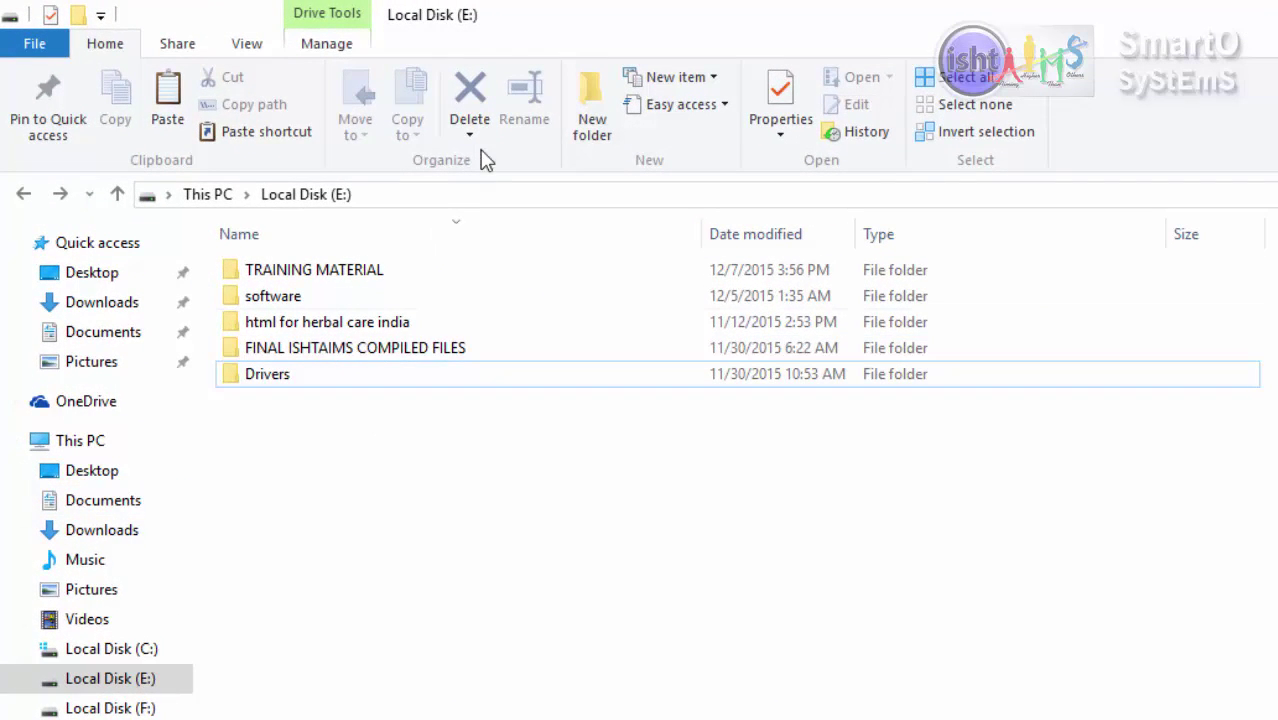
Rename the MYFILE document in the Documents folder as JAN DATA FILE
click(142, 348)
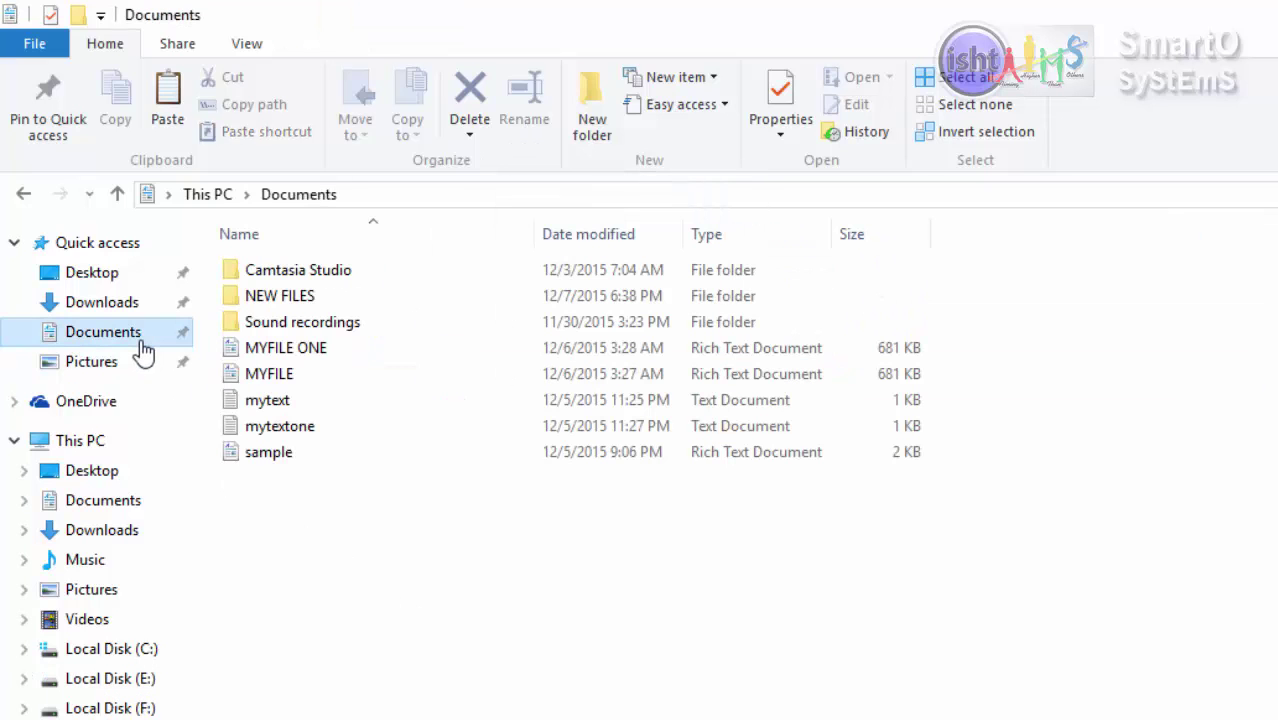
click(285, 376)
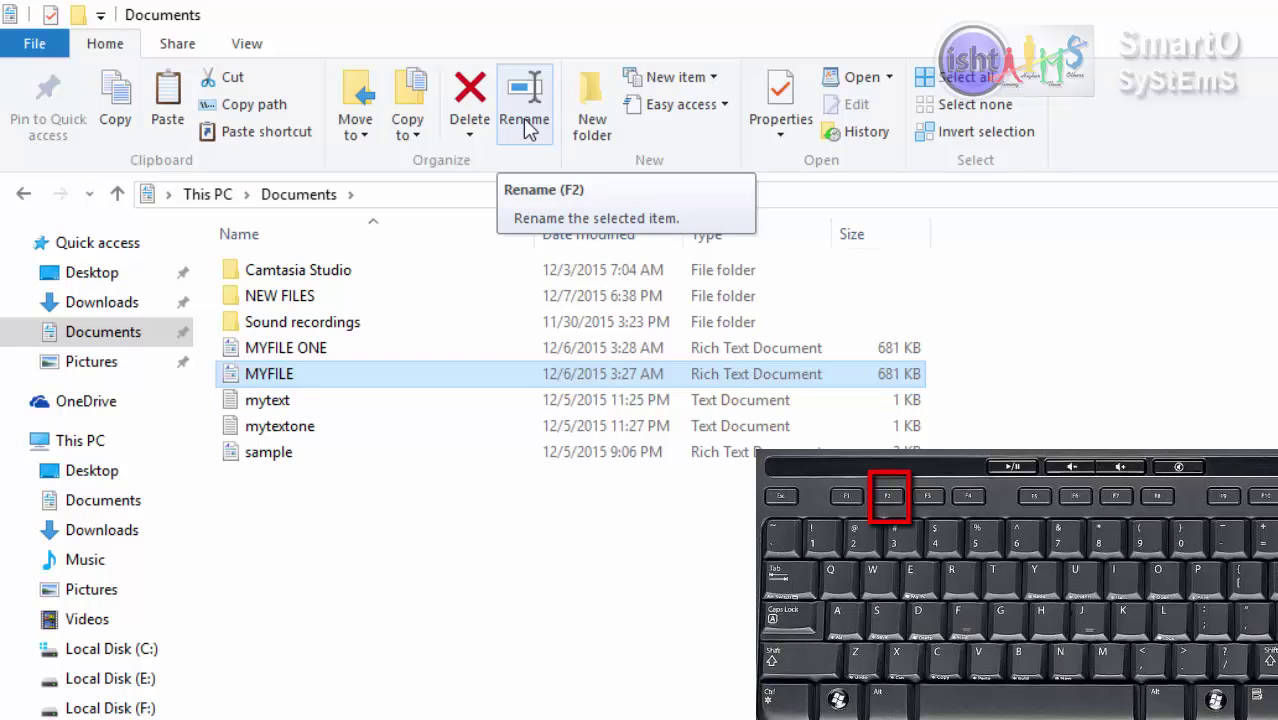
key(F2)
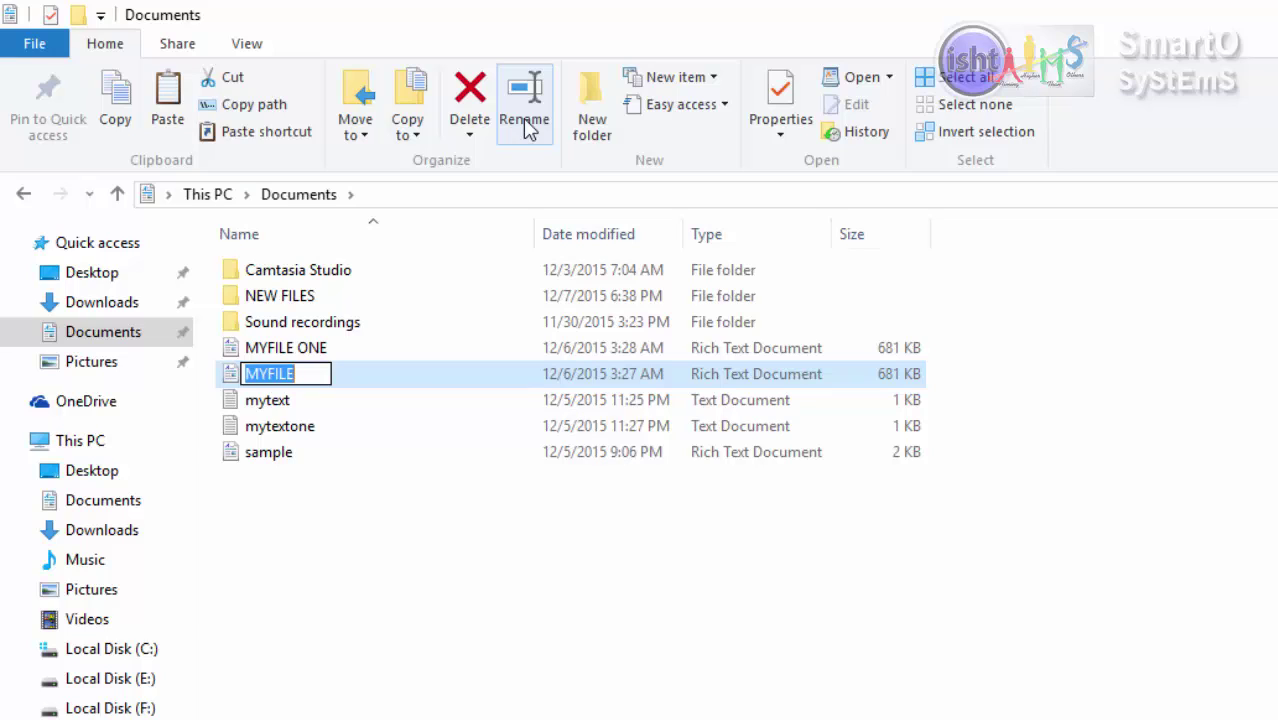
text(JAN)
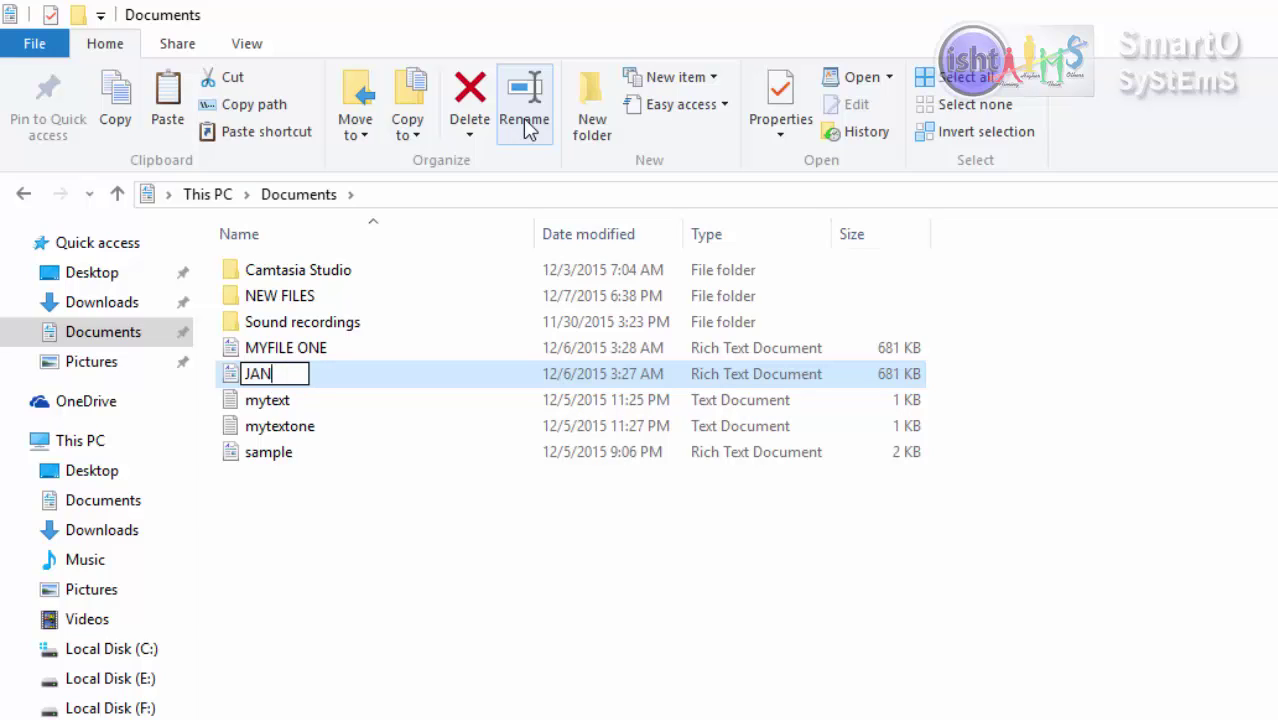
text( DATA)
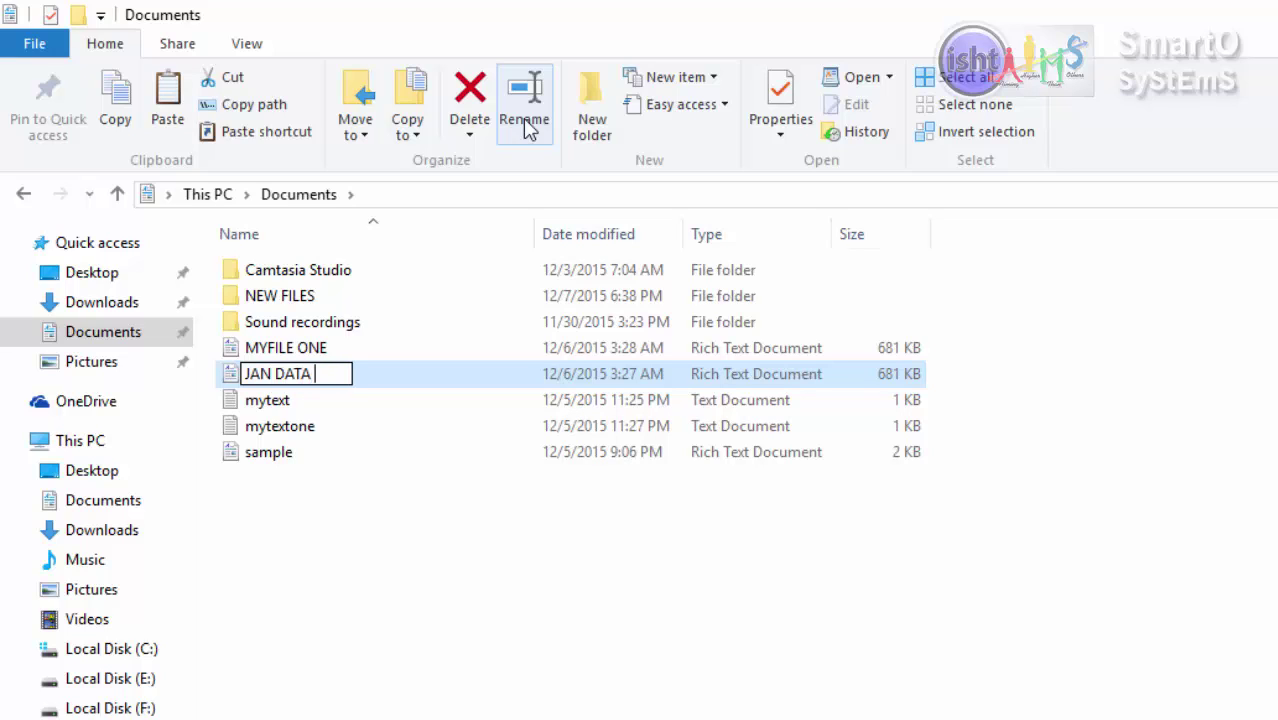
text( FILE)
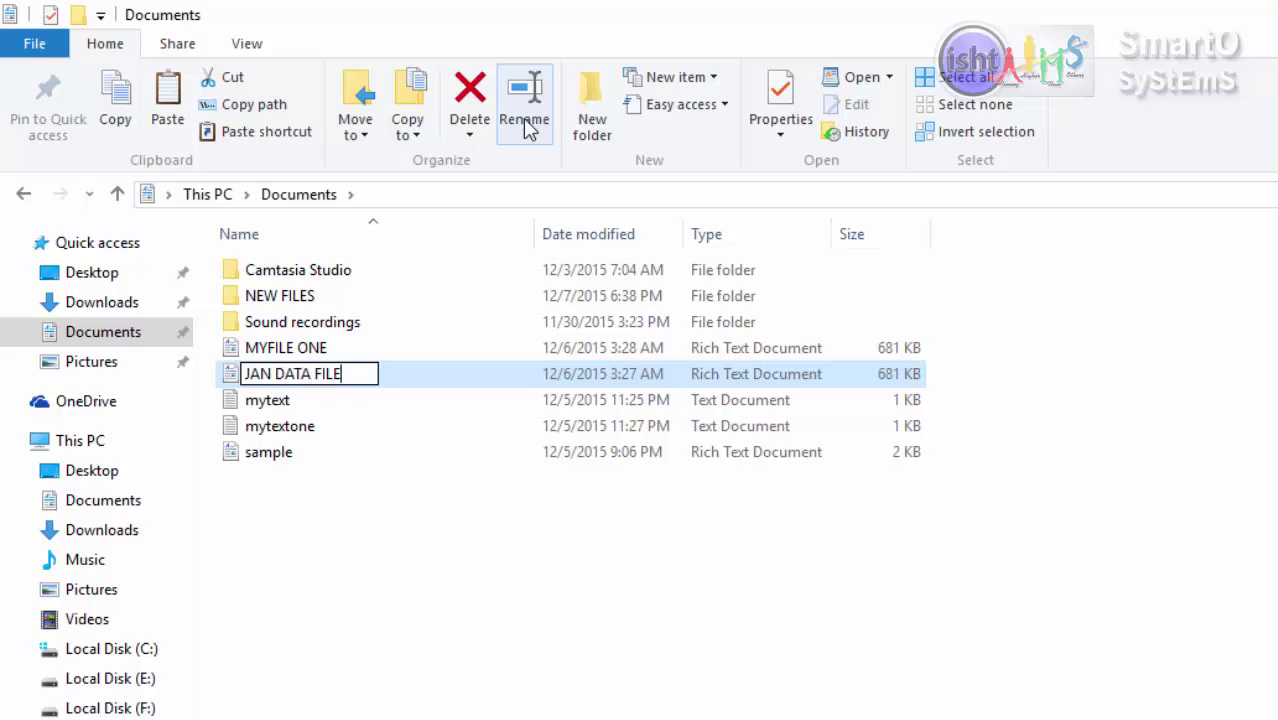
key(Return)
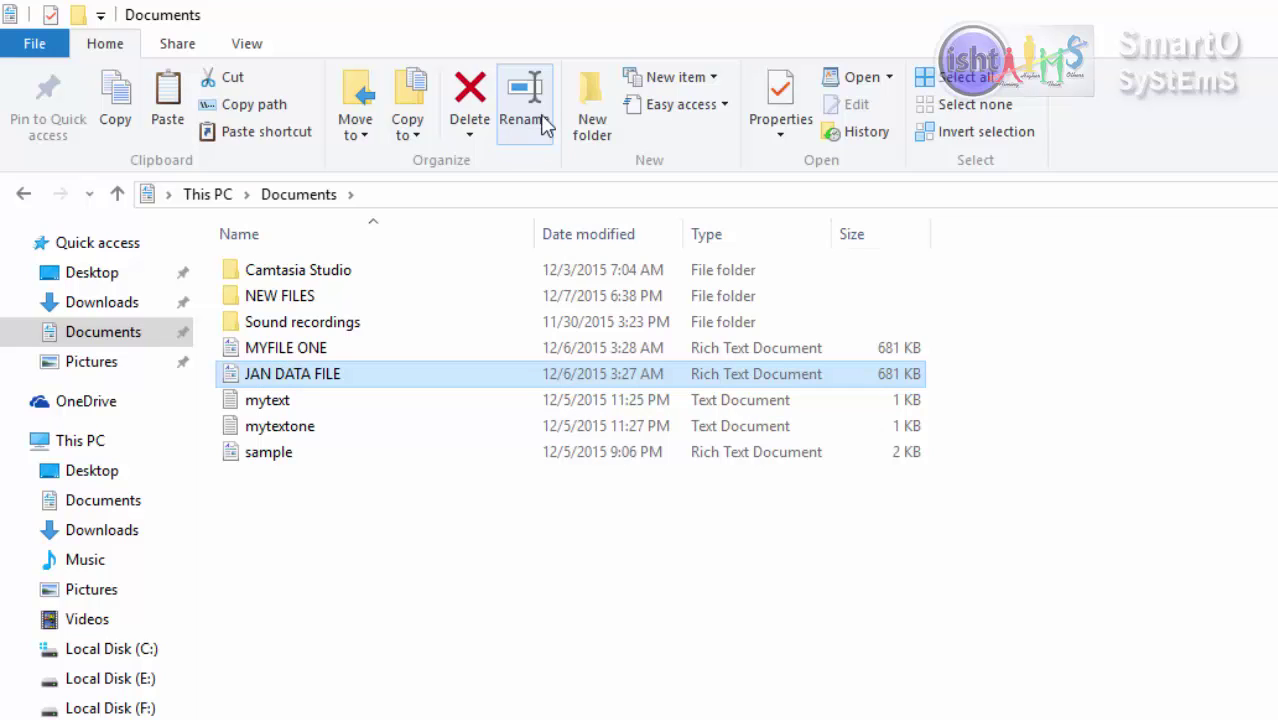
click(479, 665)
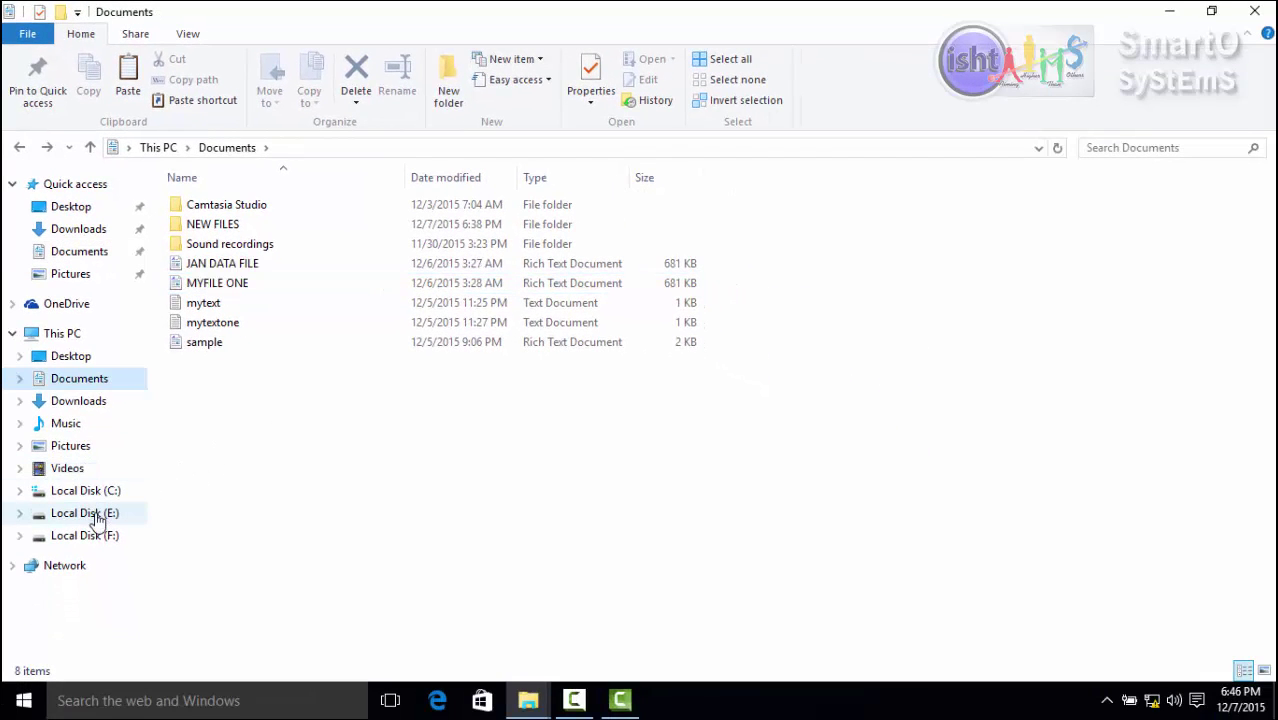
Create a new folder named IMP DATA on drive E: and bring up the choices for creating a new item
click(97, 516)
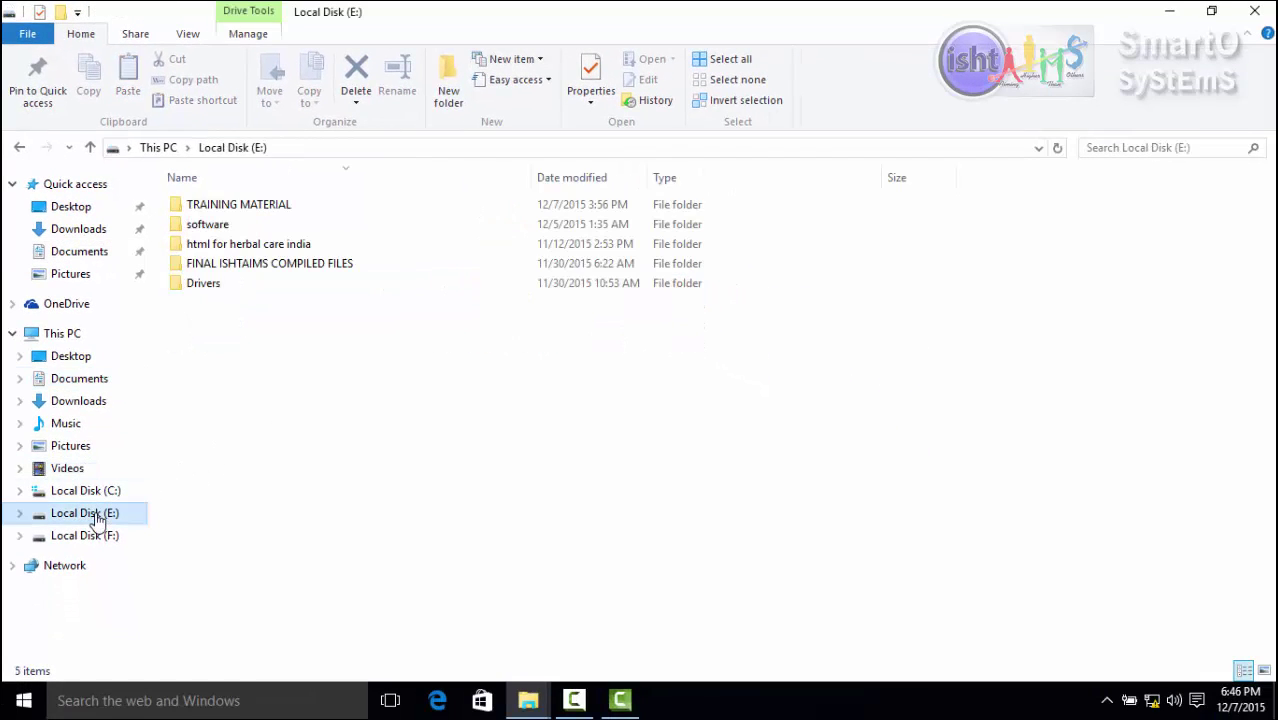
click(449, 88)
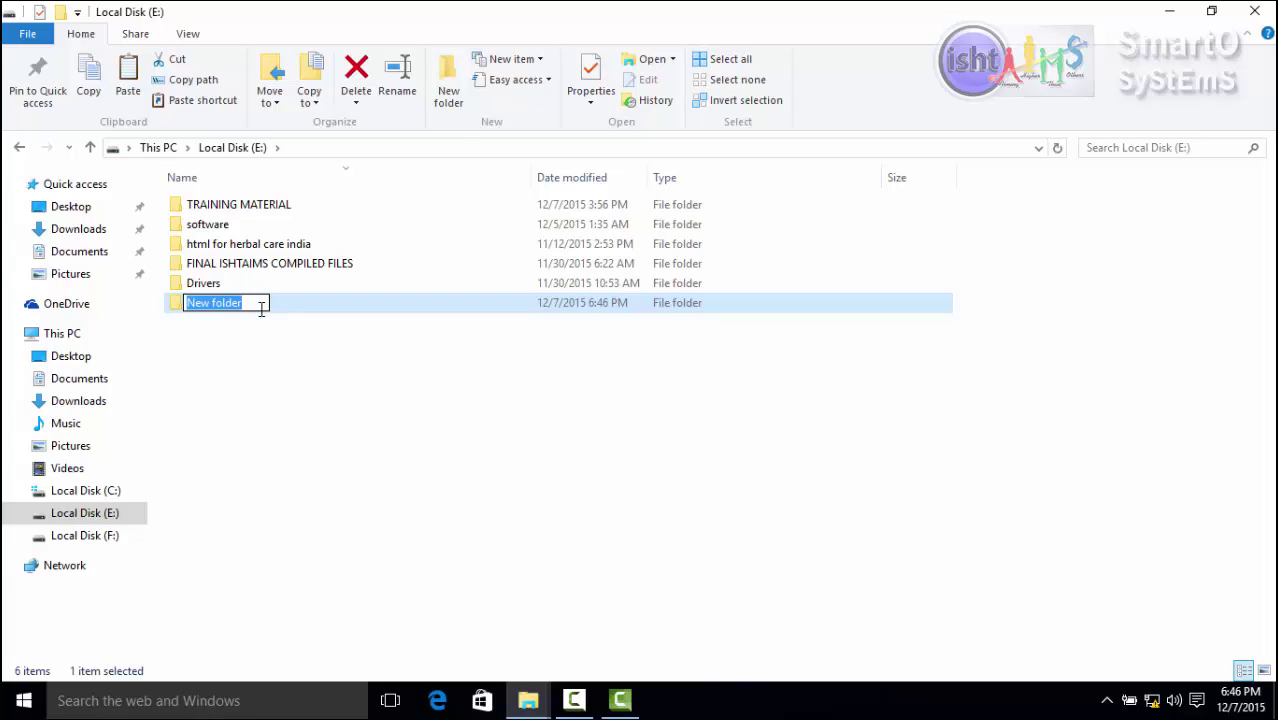
text(I)
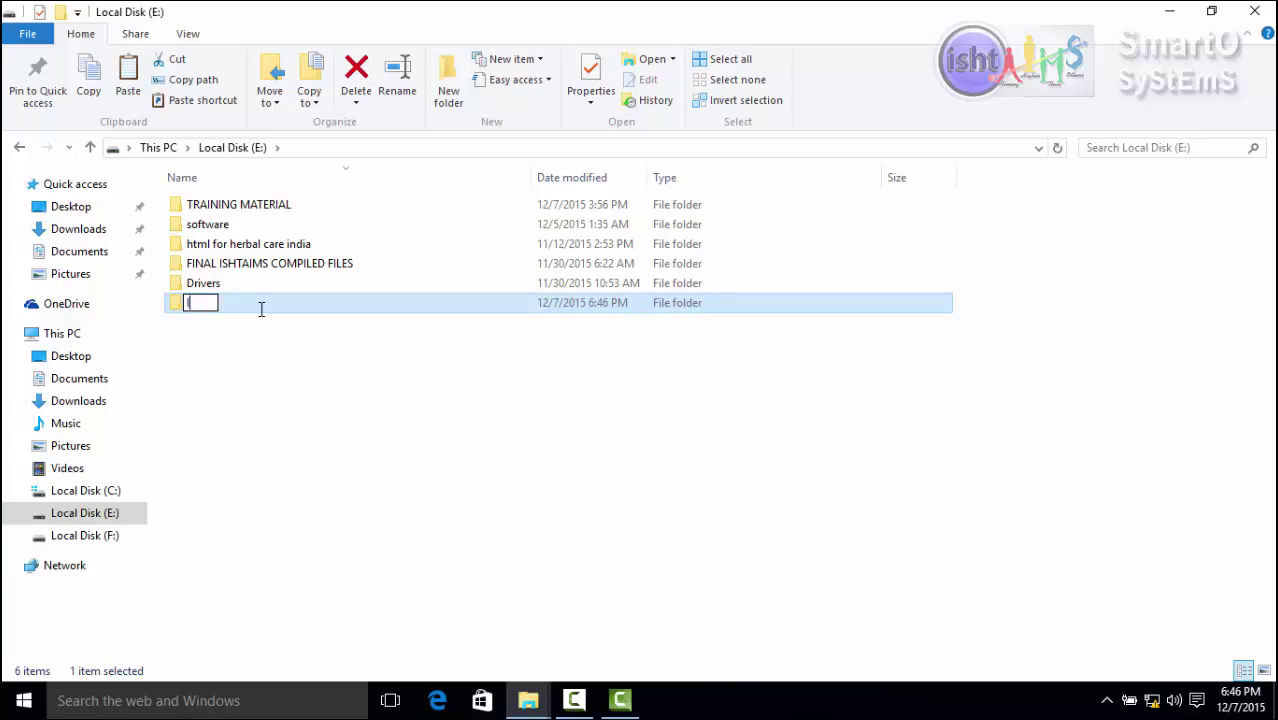
text(MP DATA)
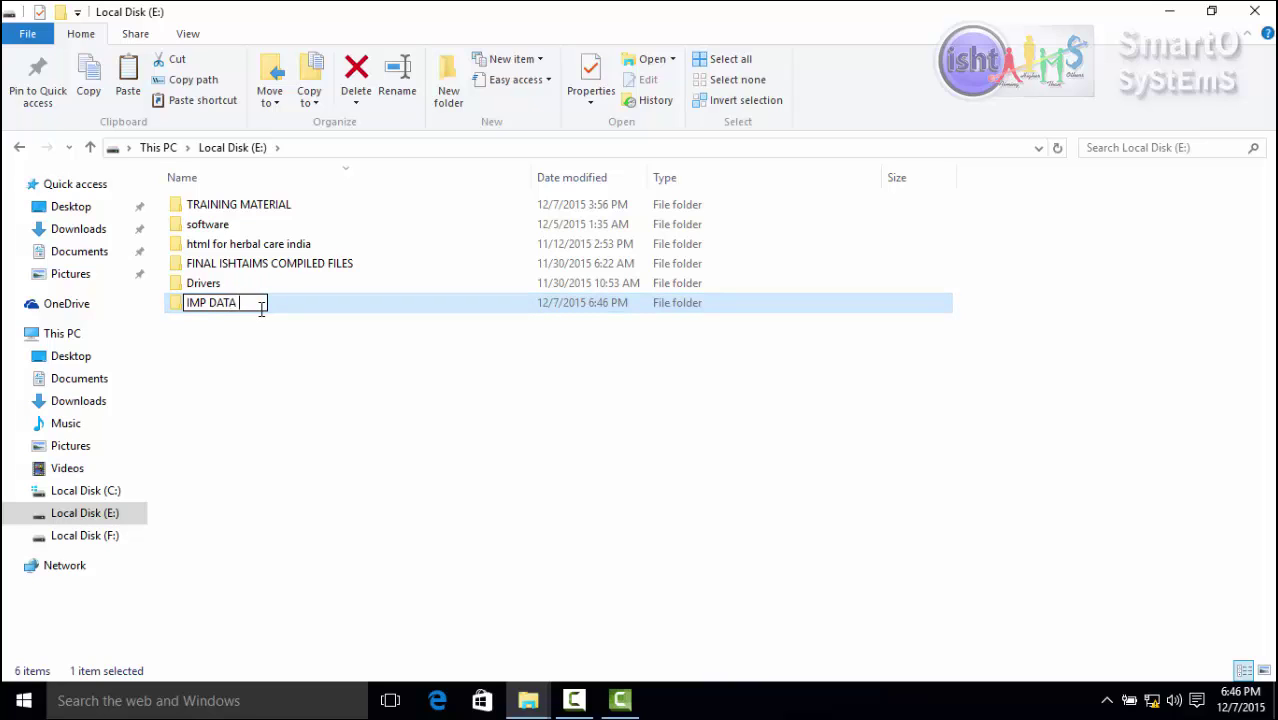
key(Return)
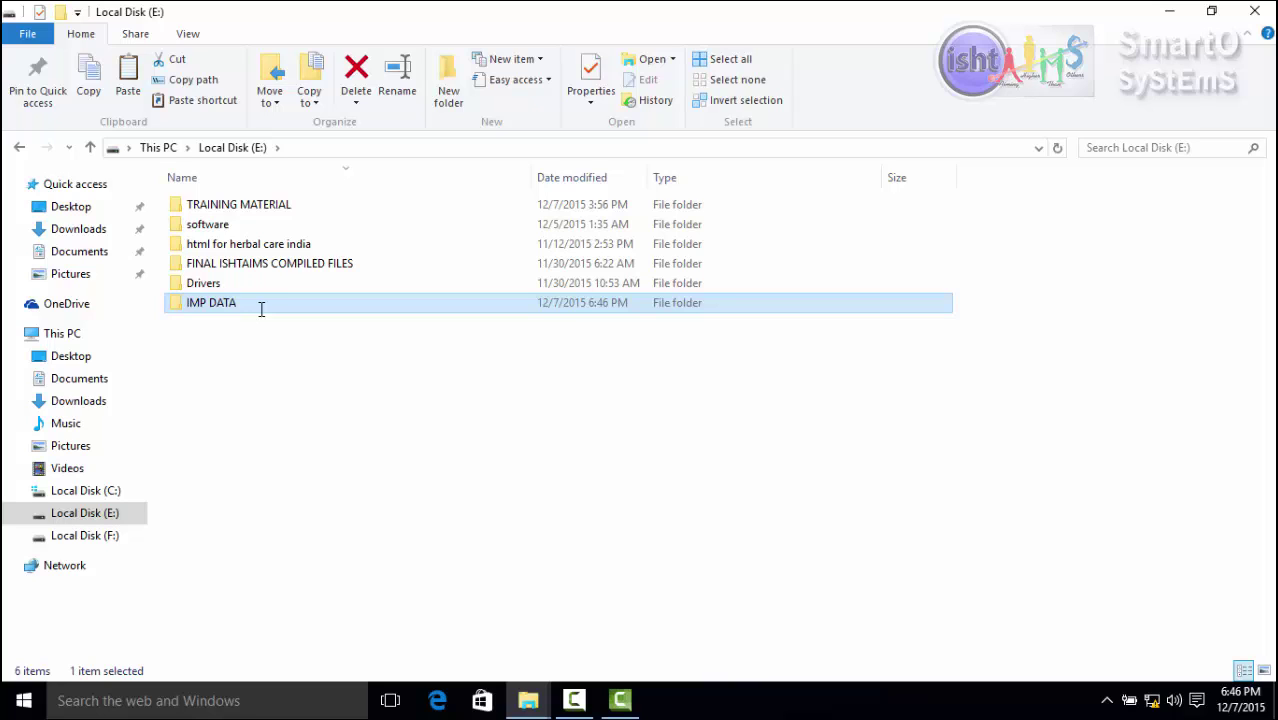
click(300, 385)
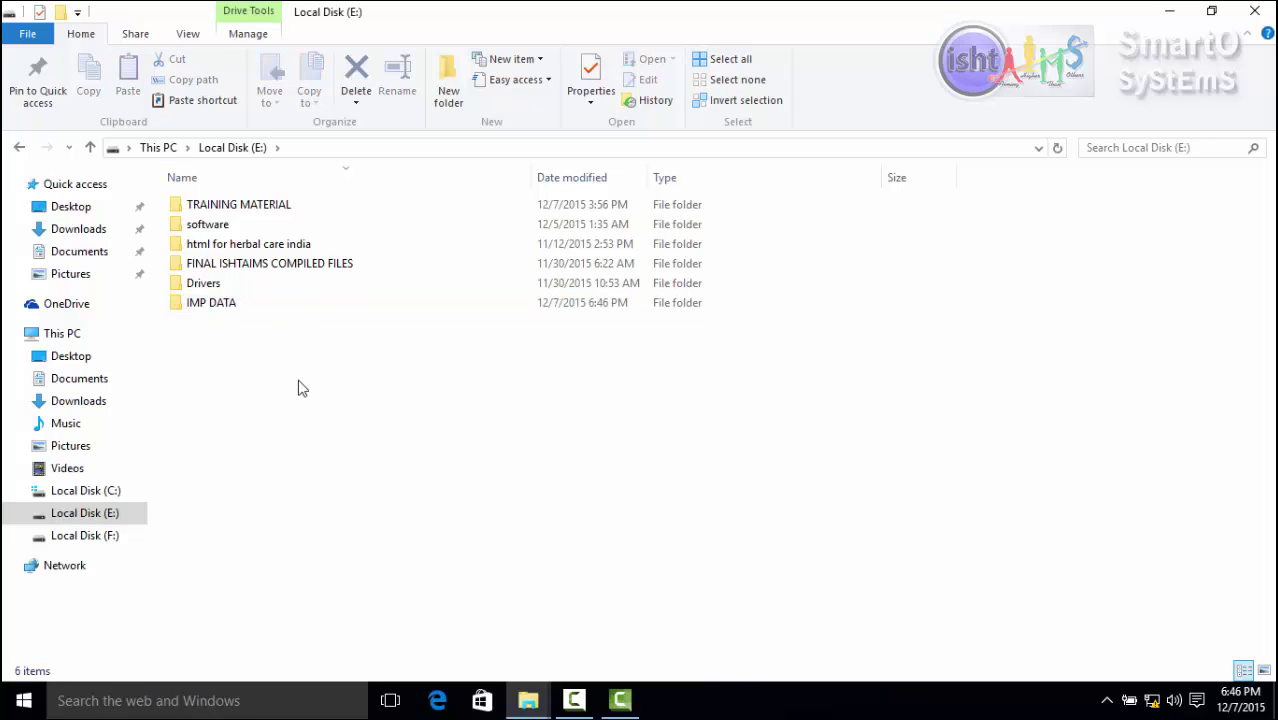
click(539, 62)
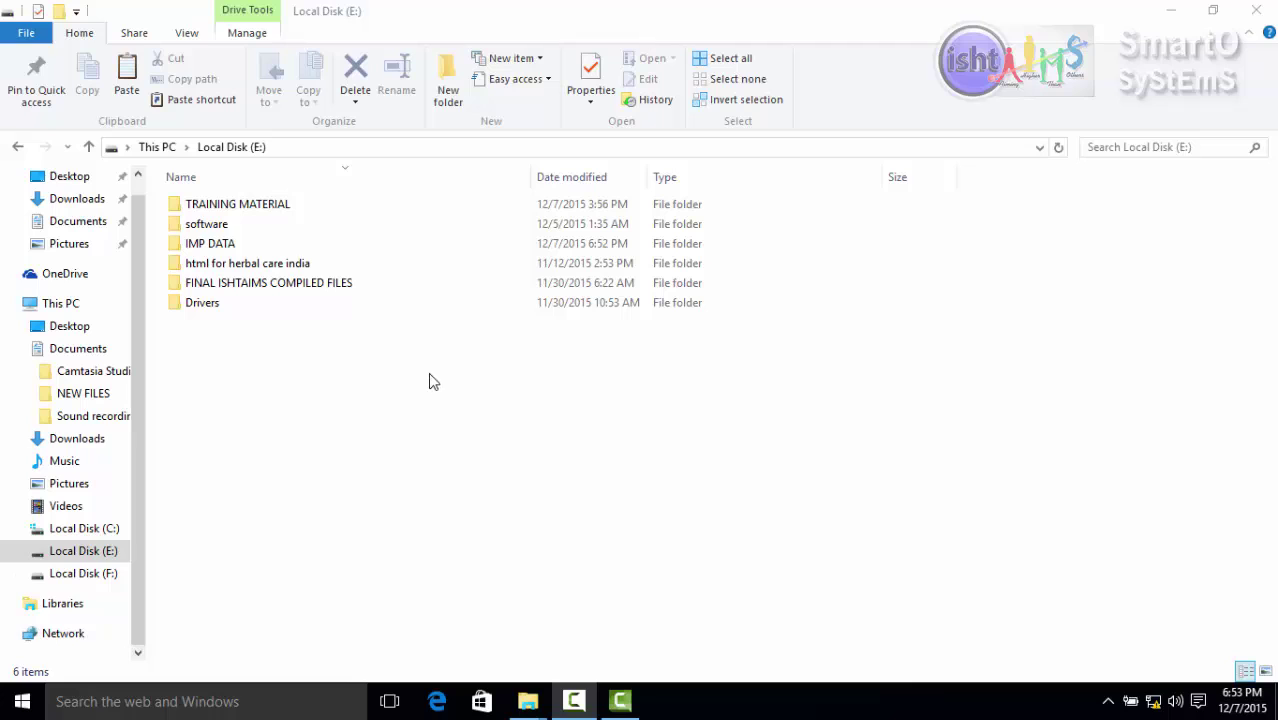
Include the IMP DATA folder from drive E: in the Documents library and open that library to view its files
click(216, 250)
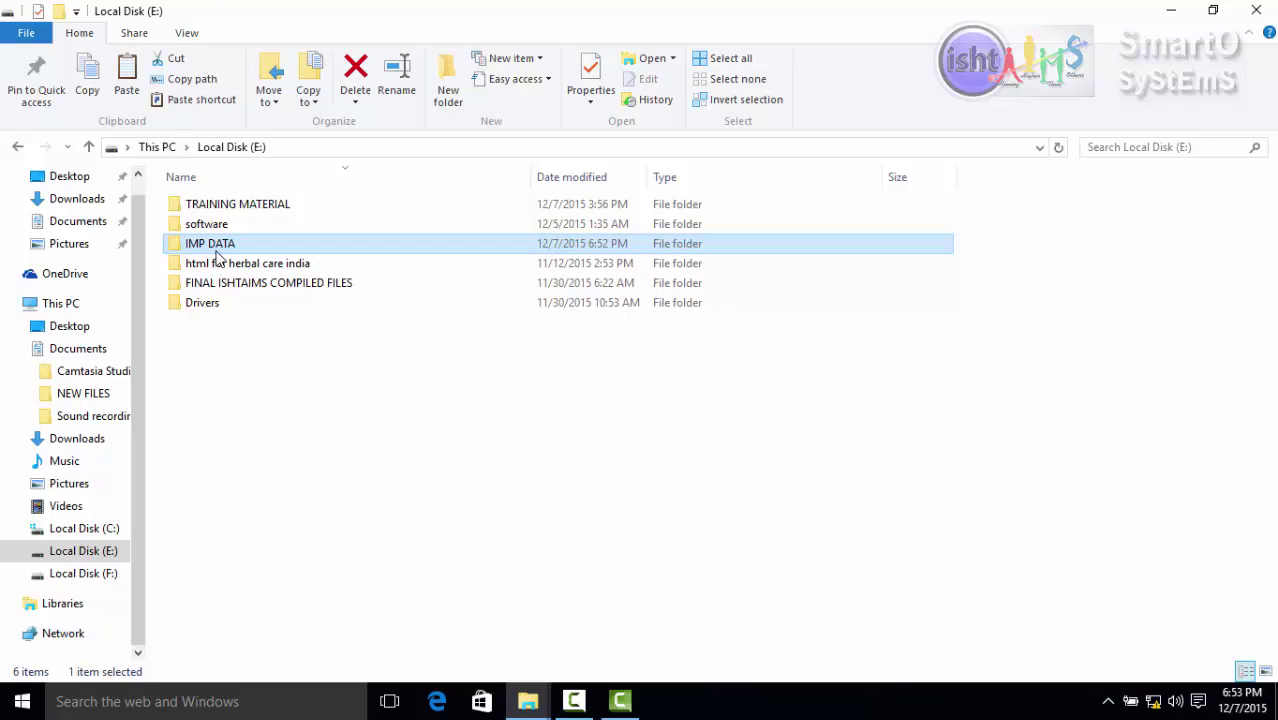
click(519, 79)
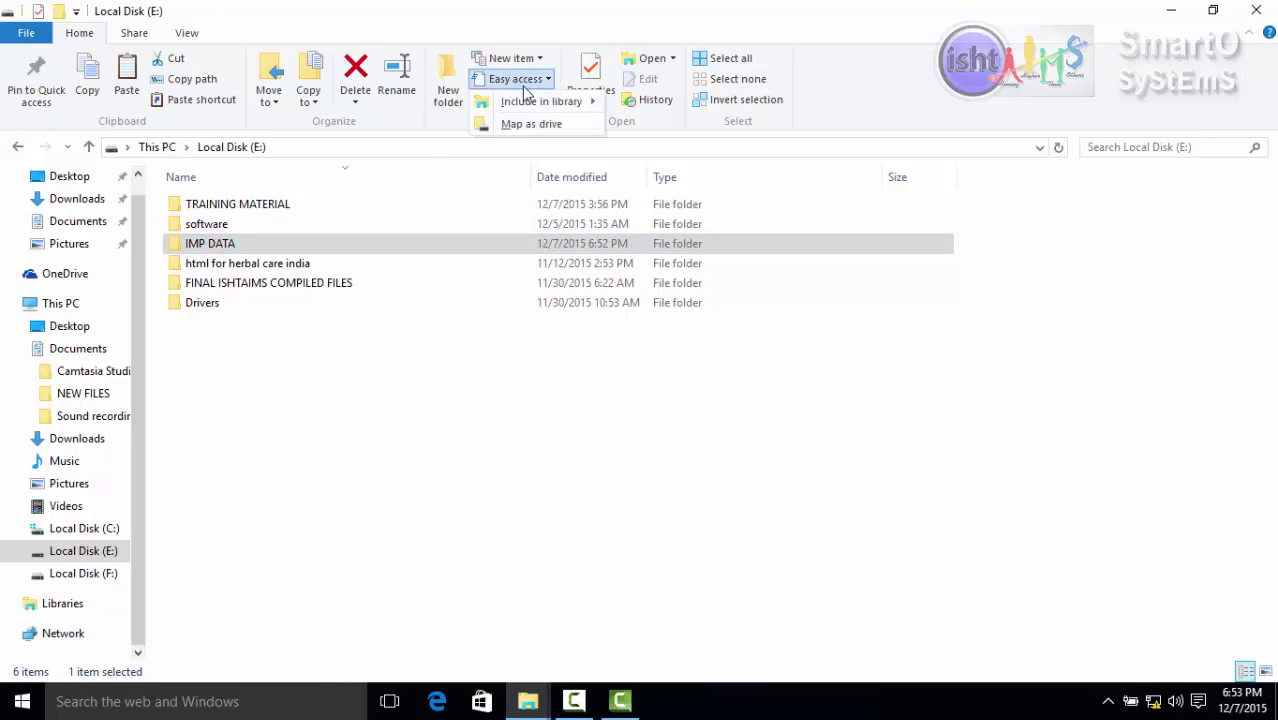
mouse_move(528, 104)
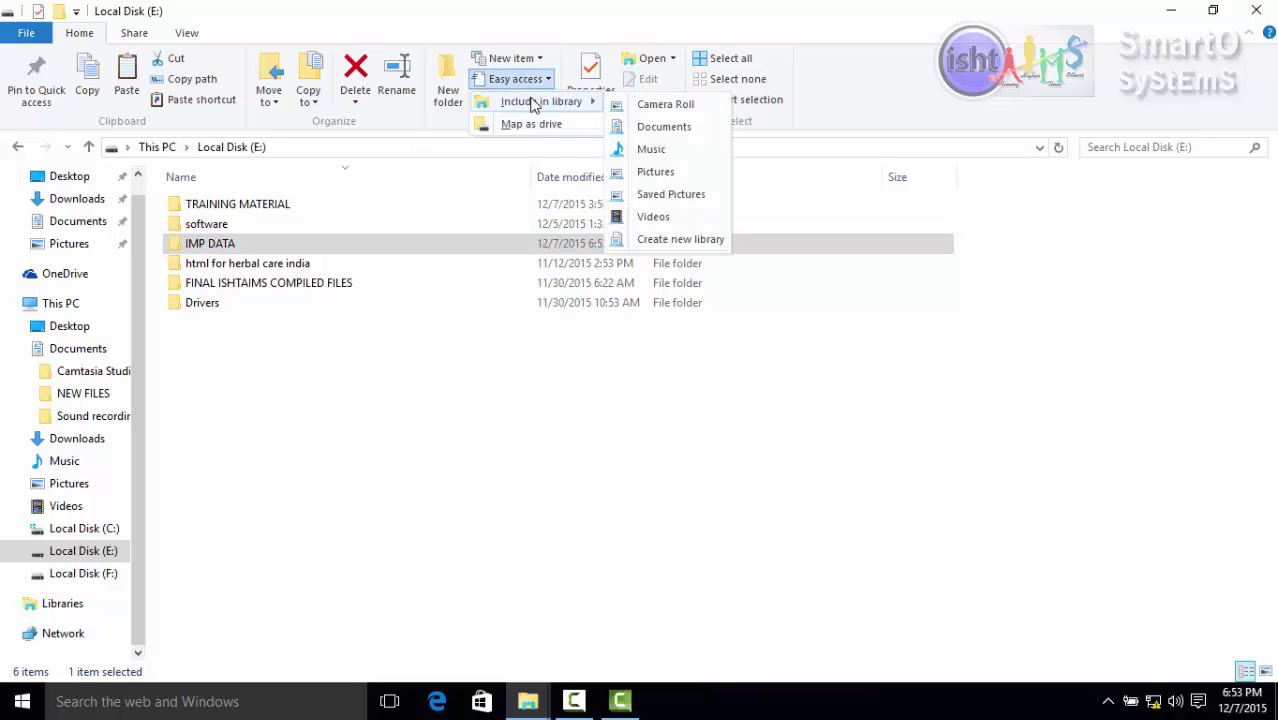
click(658, 133)
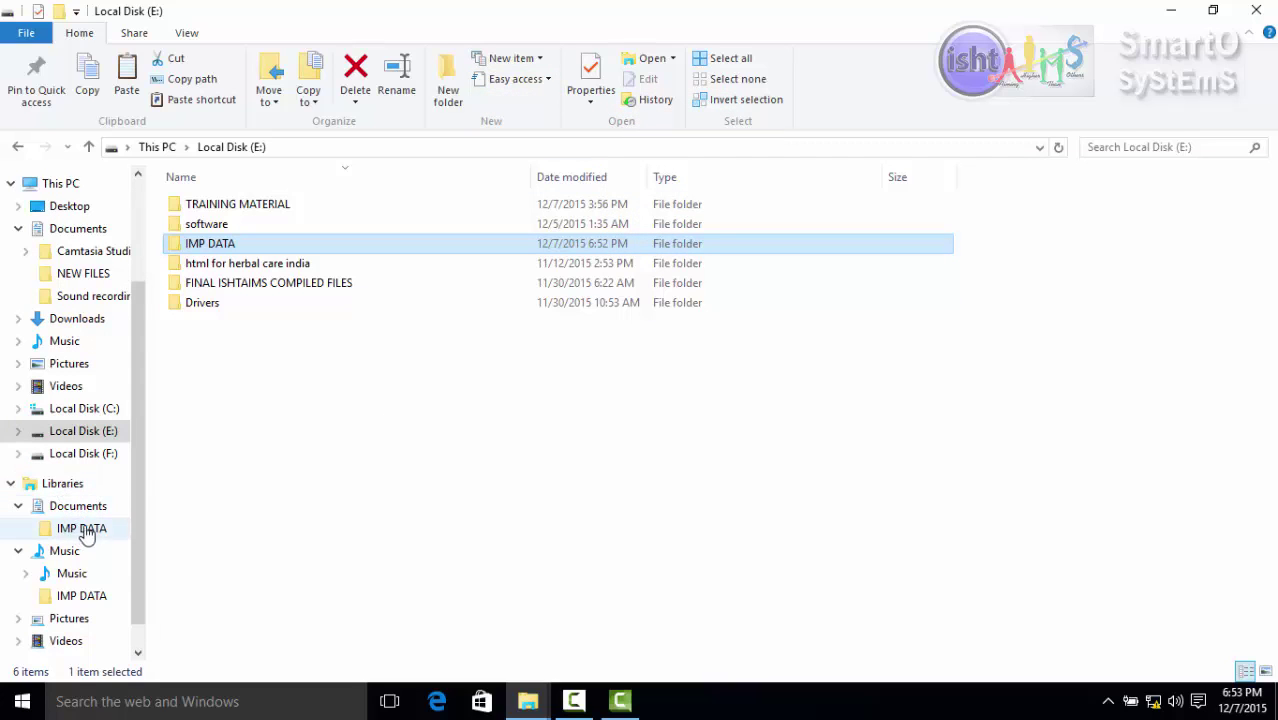
click(75, 486)
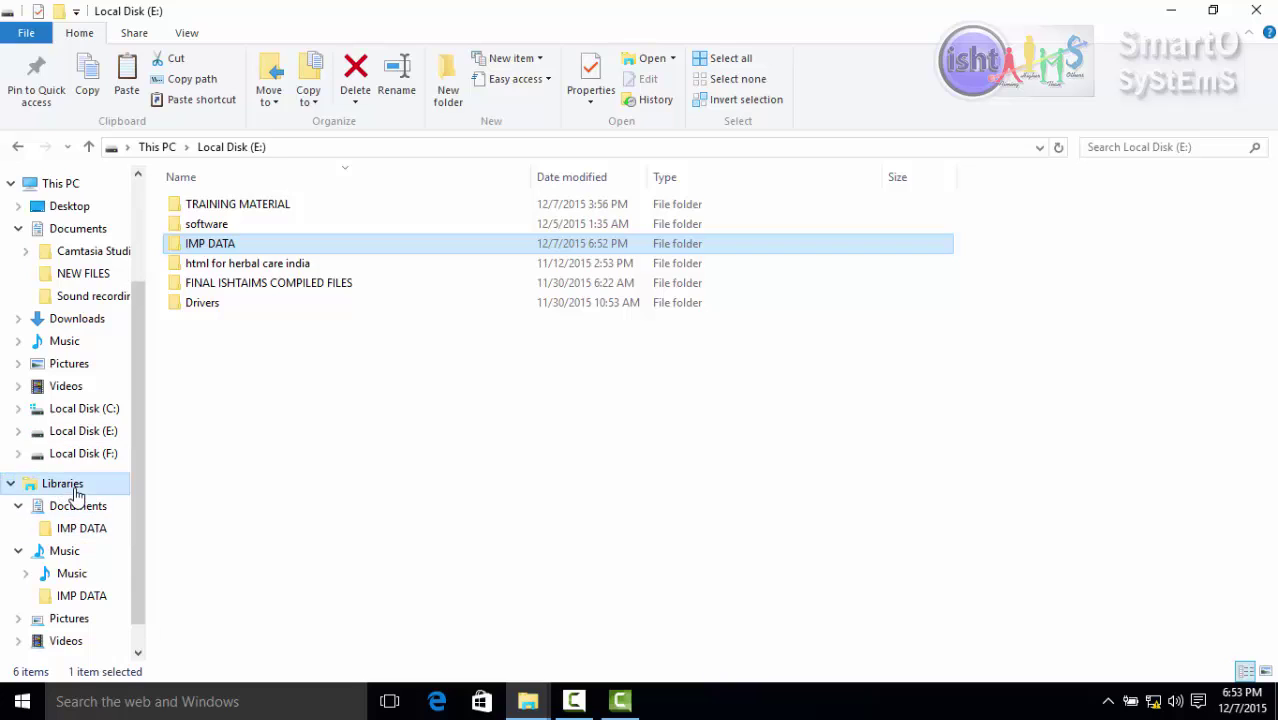
click(78, 508)
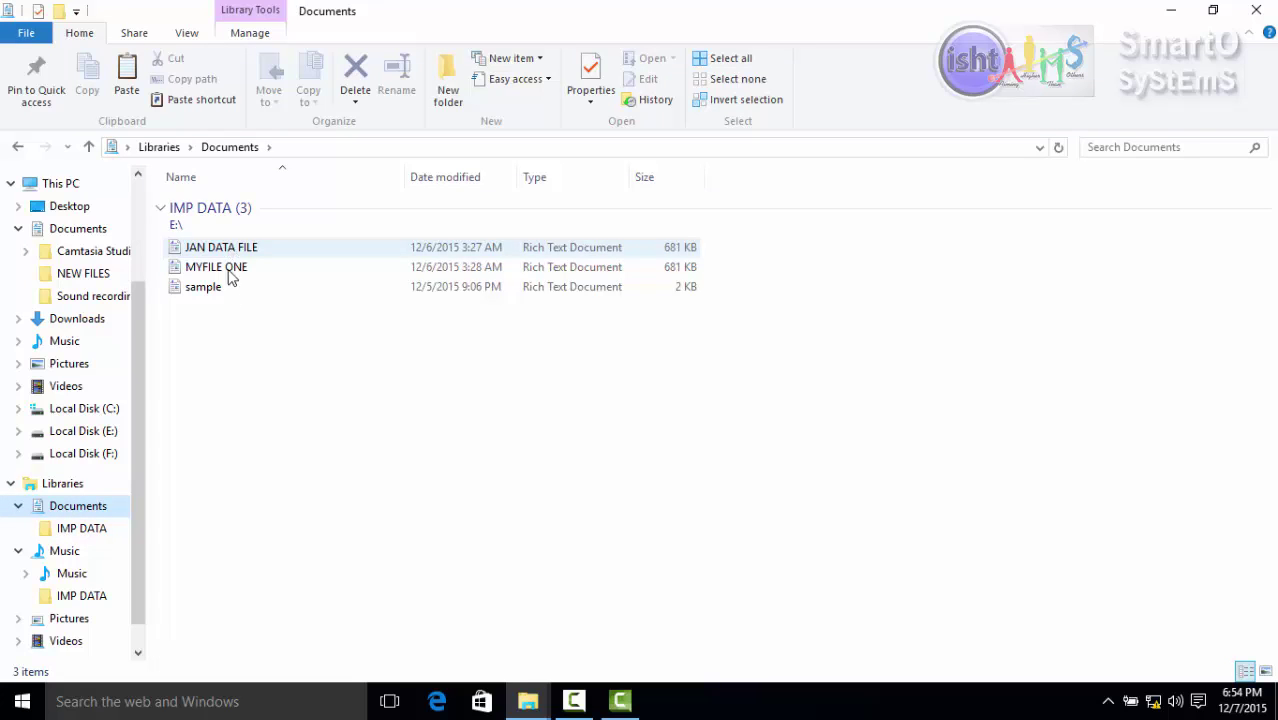
Go to drive E: and start the Map as drive command
click(84, 436)
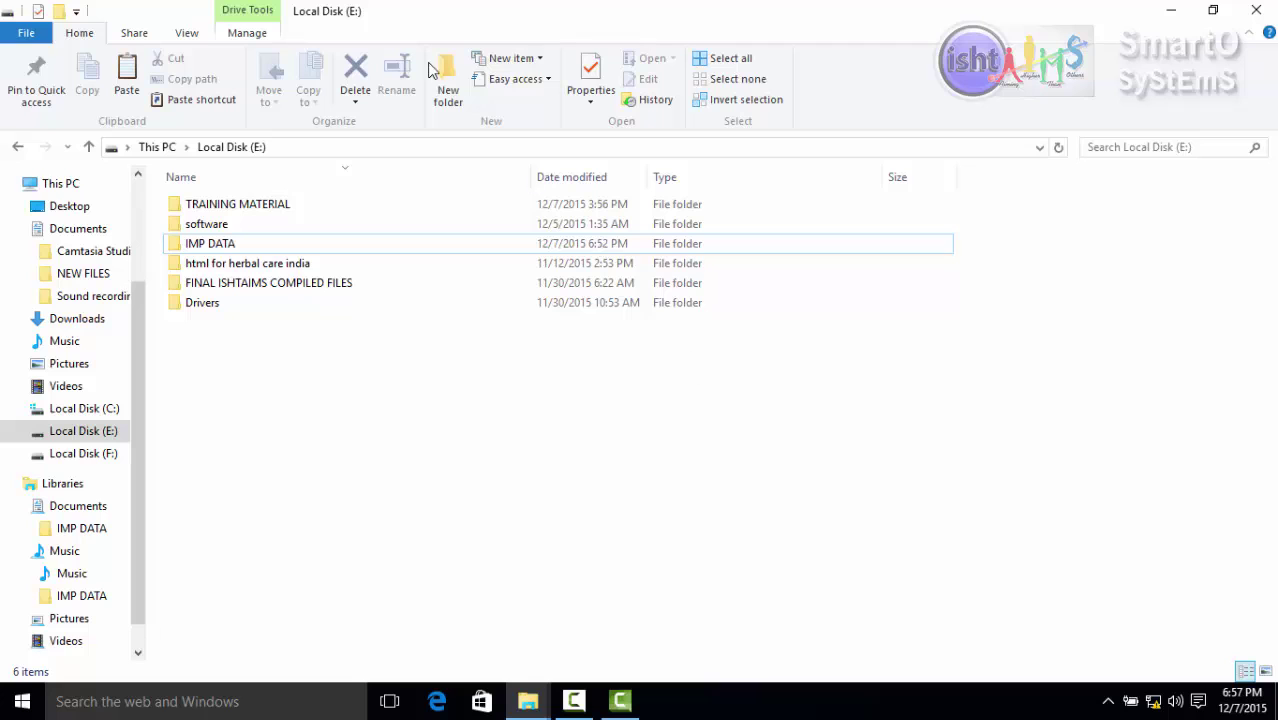
click(505, 79)
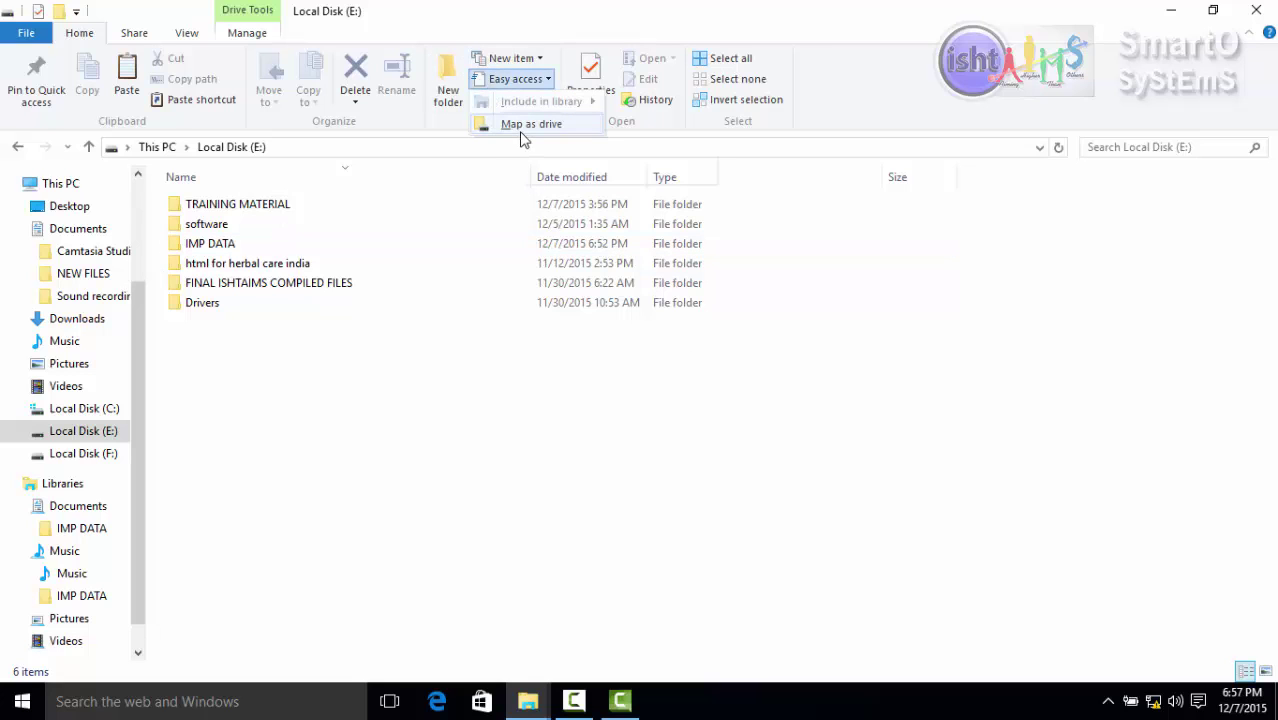
click(530, 124)
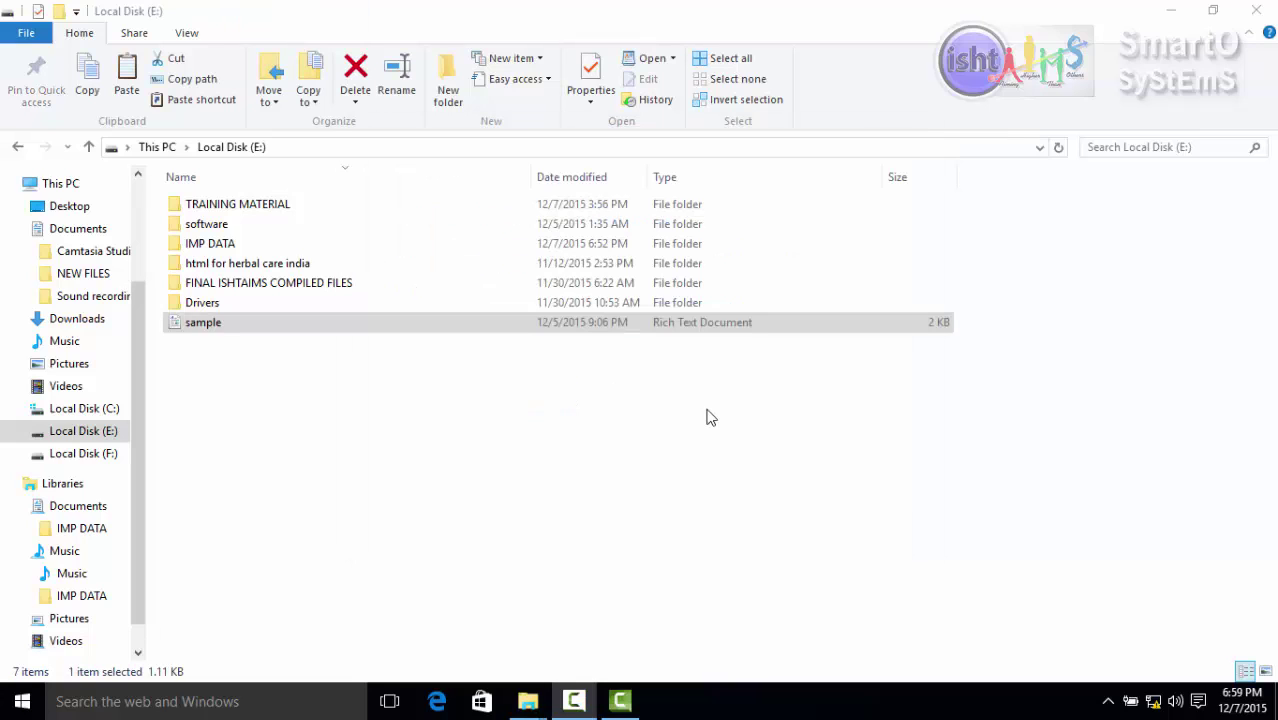
View the properties of the sample document on drive E:, then open it in WordPad and close it again
click(706, 417)
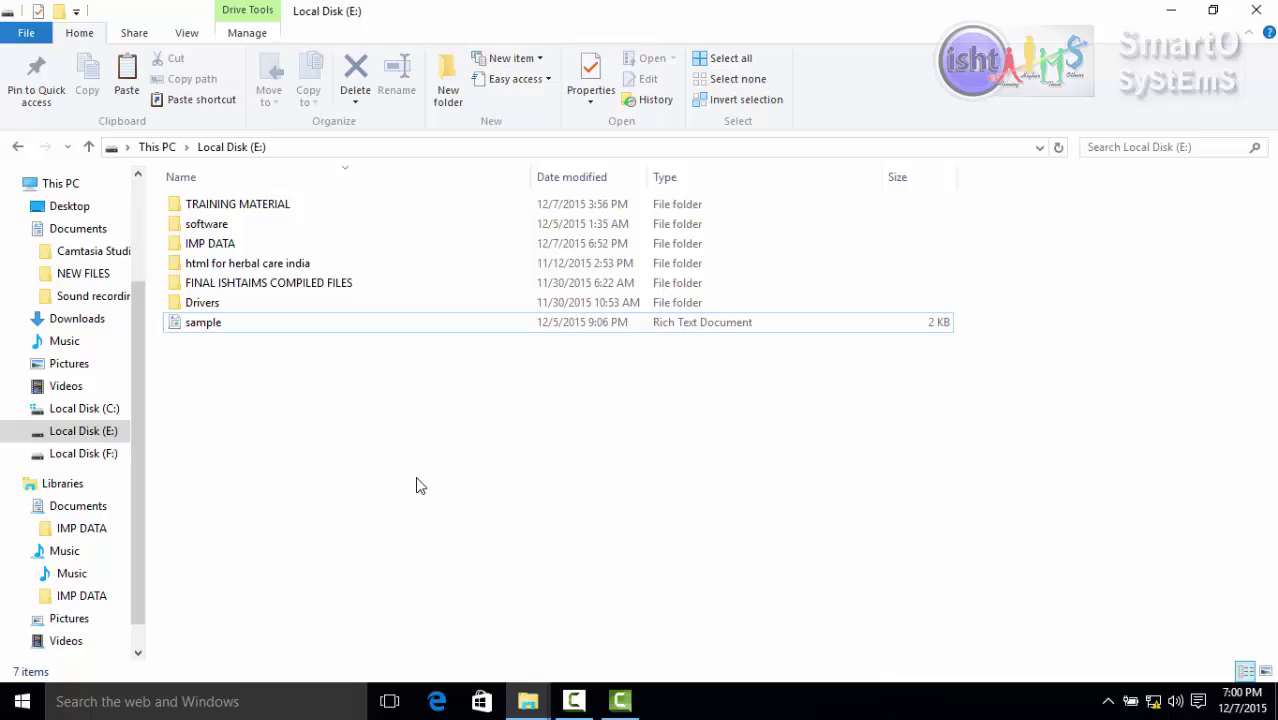
click(201, 330)
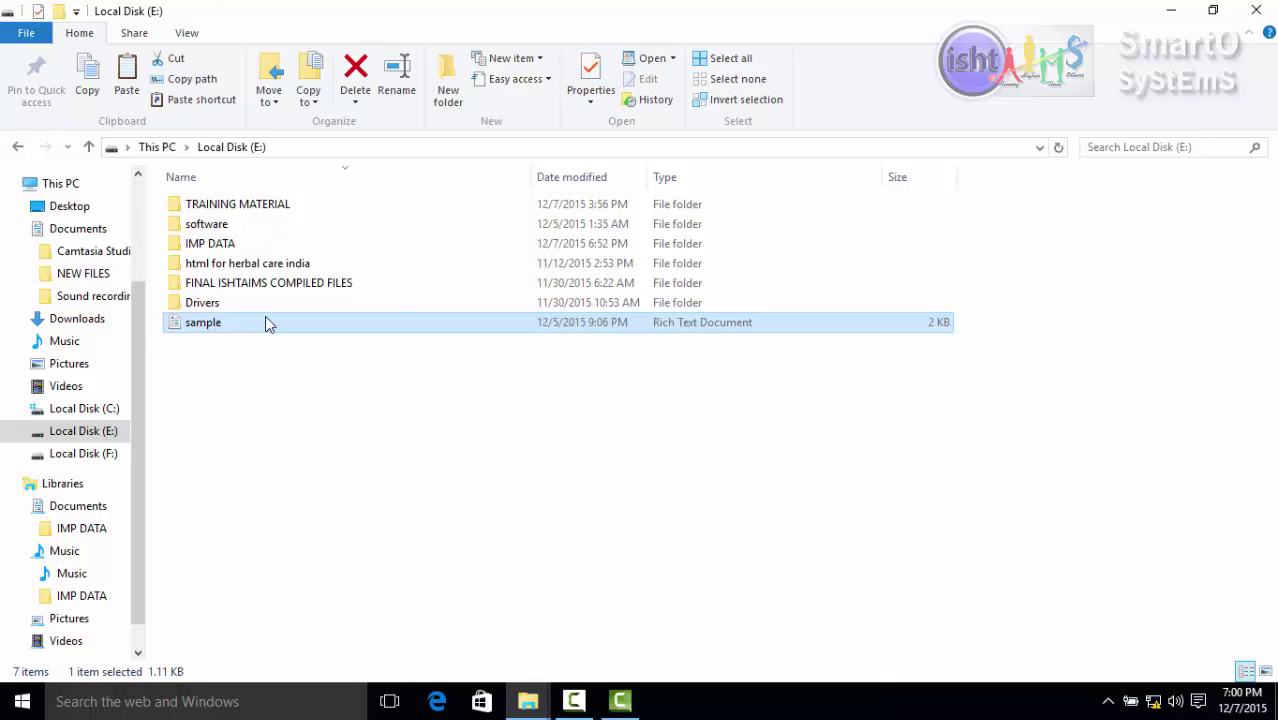
click(586, 72)
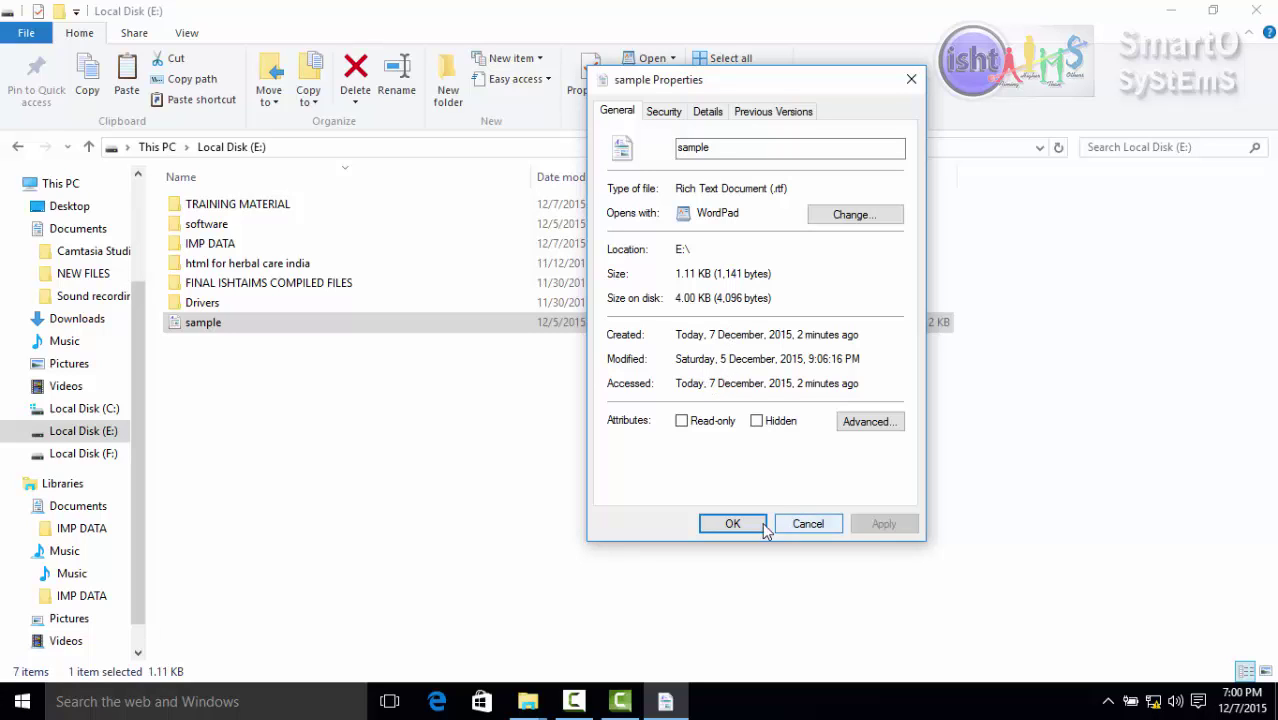
click(794, 528)
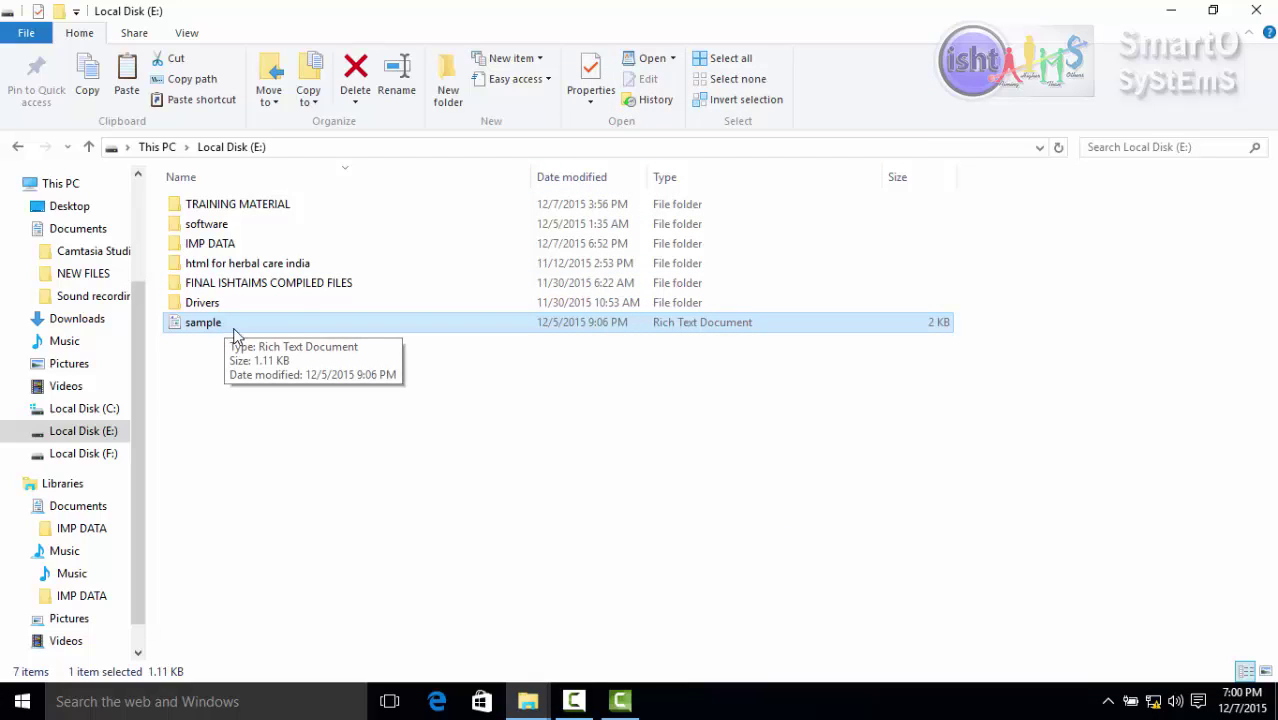
click(648, 62)
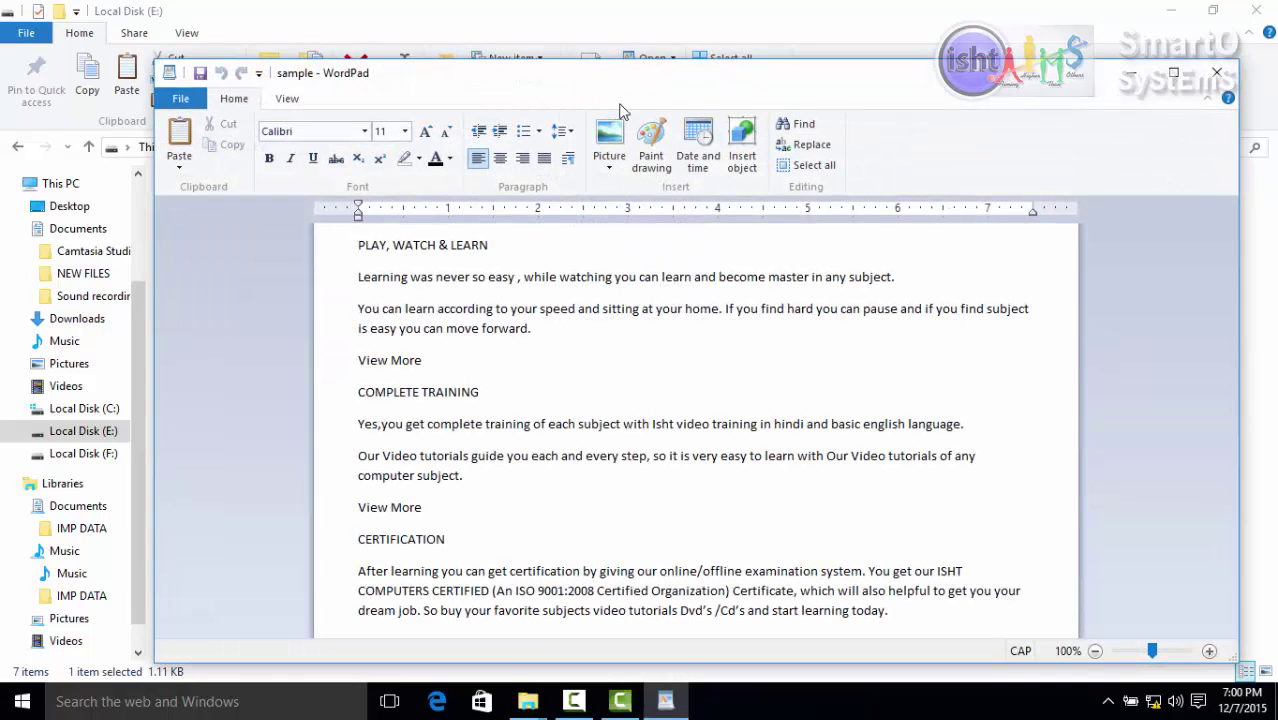
click(1213, 87)
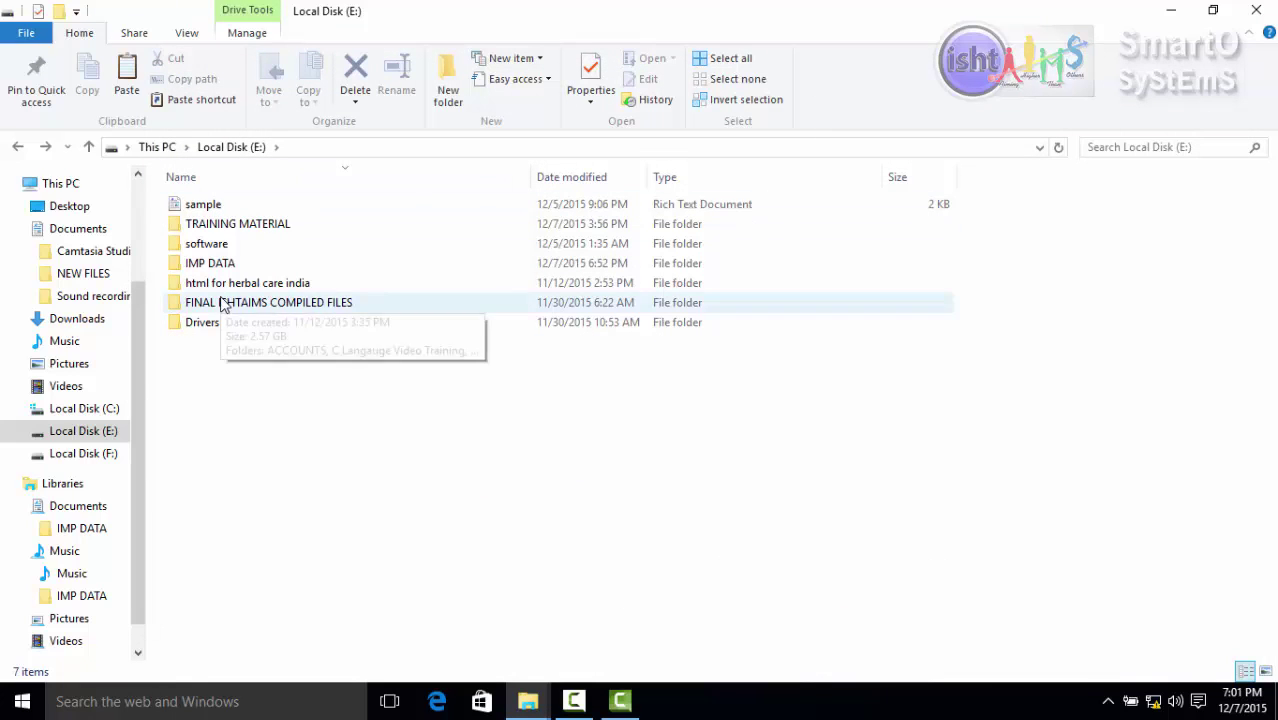
Open the picture IMG-20150530-WA0024 from the Pictures folder for editing in Paint, close it unchanged, and check its file history
click(92, 369)
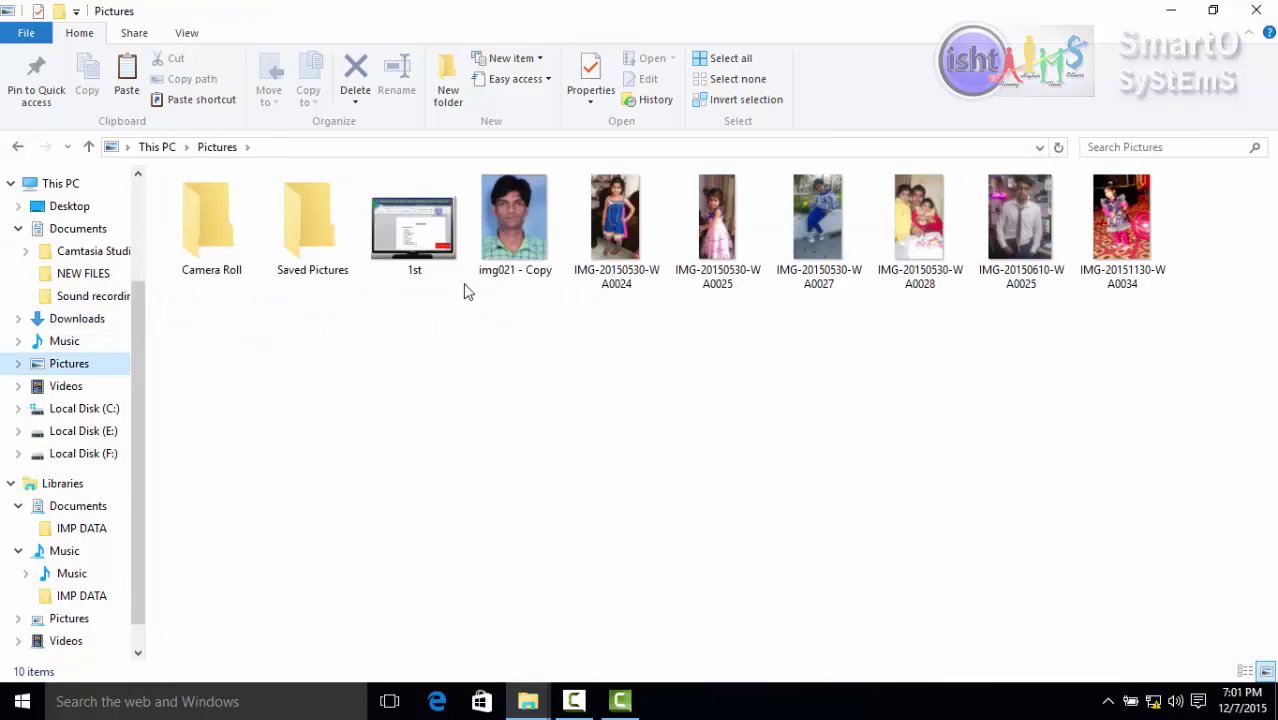
click(635, 227)
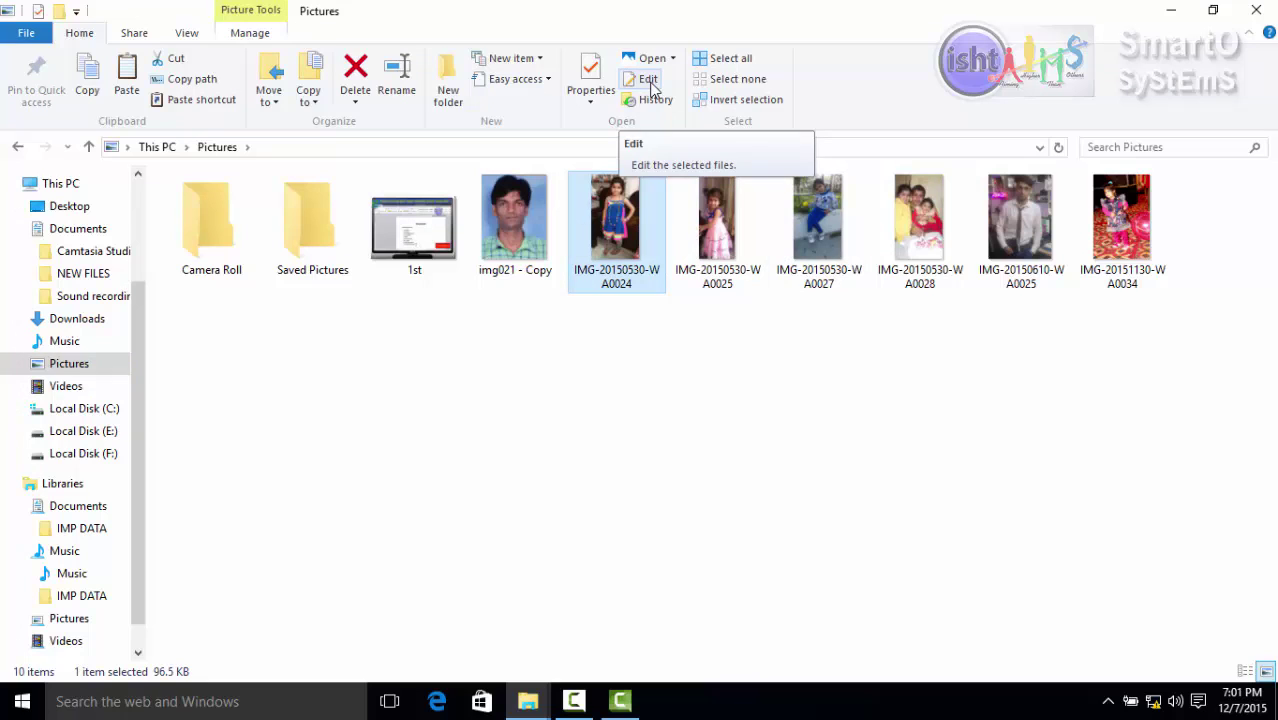
click(648, 82)
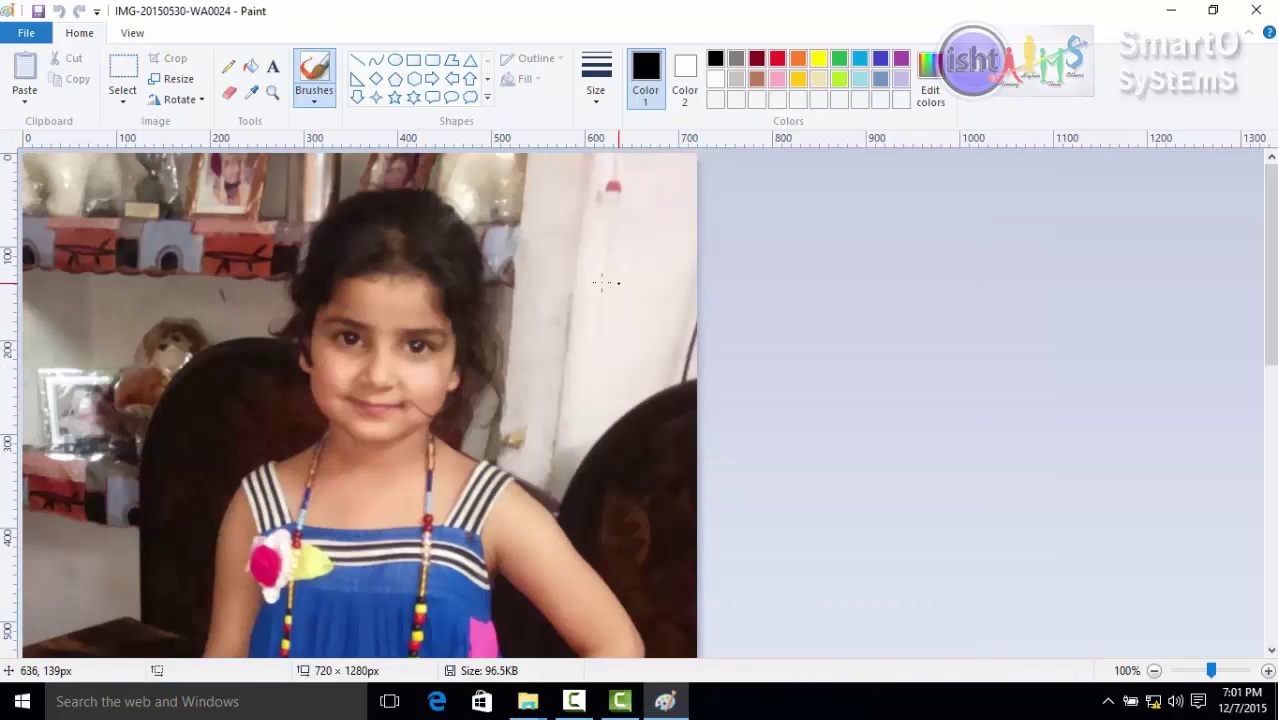
scroll(667, 402, down, 8)
scroll(679, 450, up, 7)
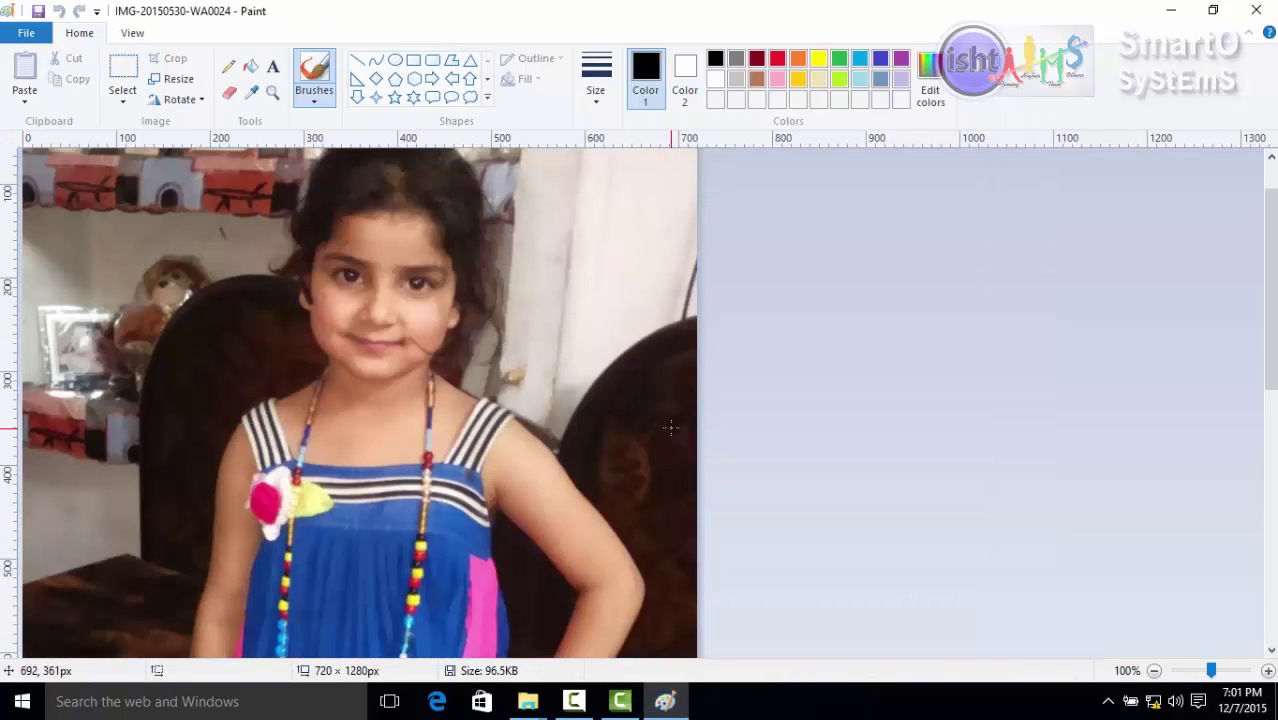
scroll(670, 428, up, 1)
scroll(686, 275, down, 3)
scroll(683, 288, up, 3)
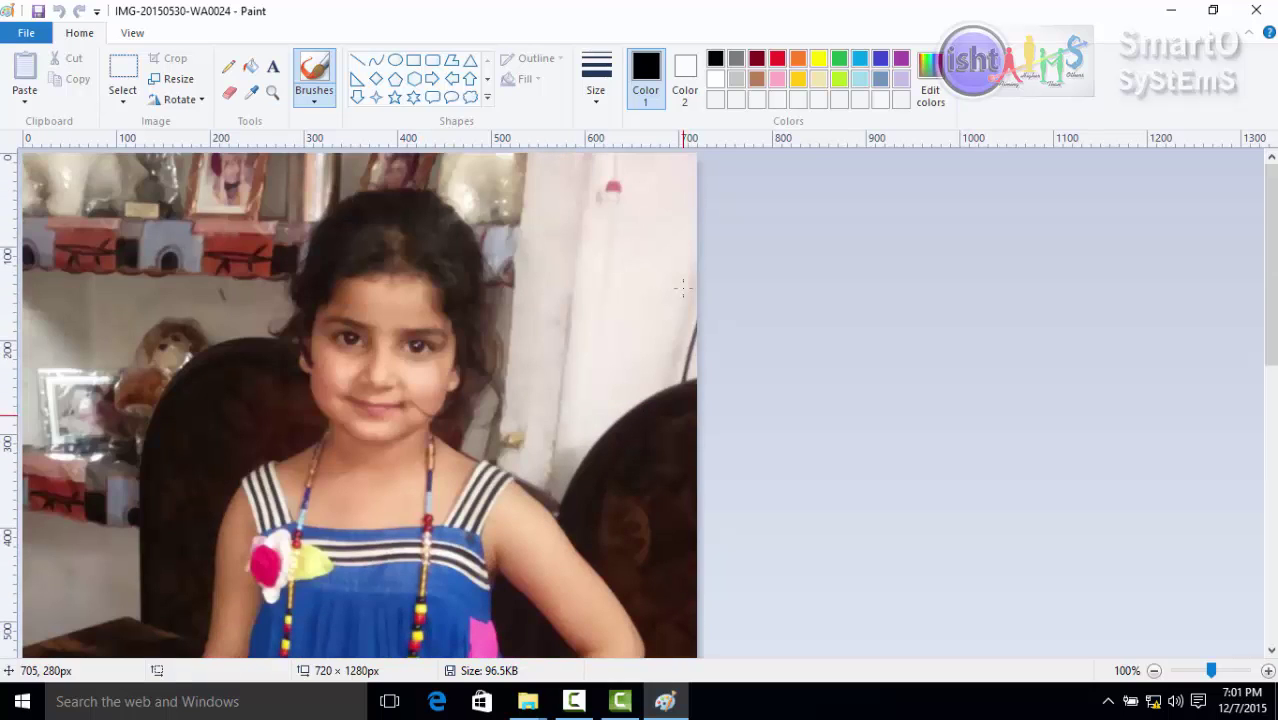
click(1266, 12)
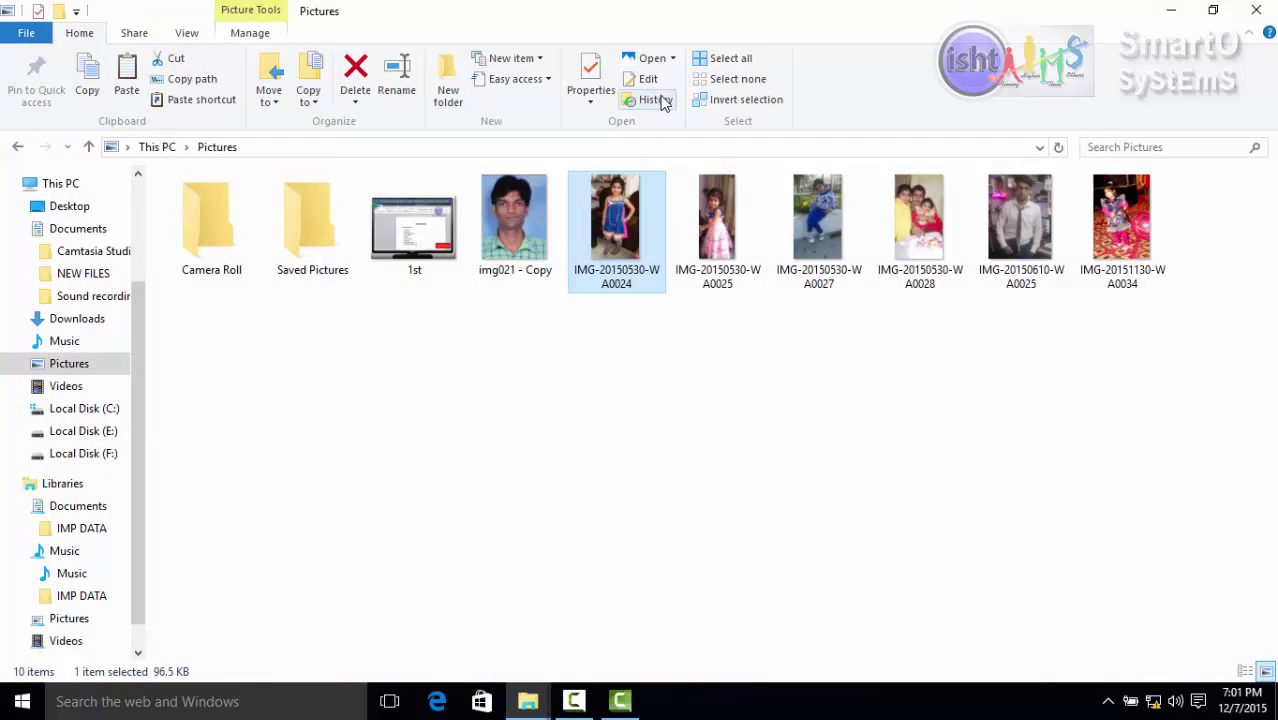
click(660, 103)
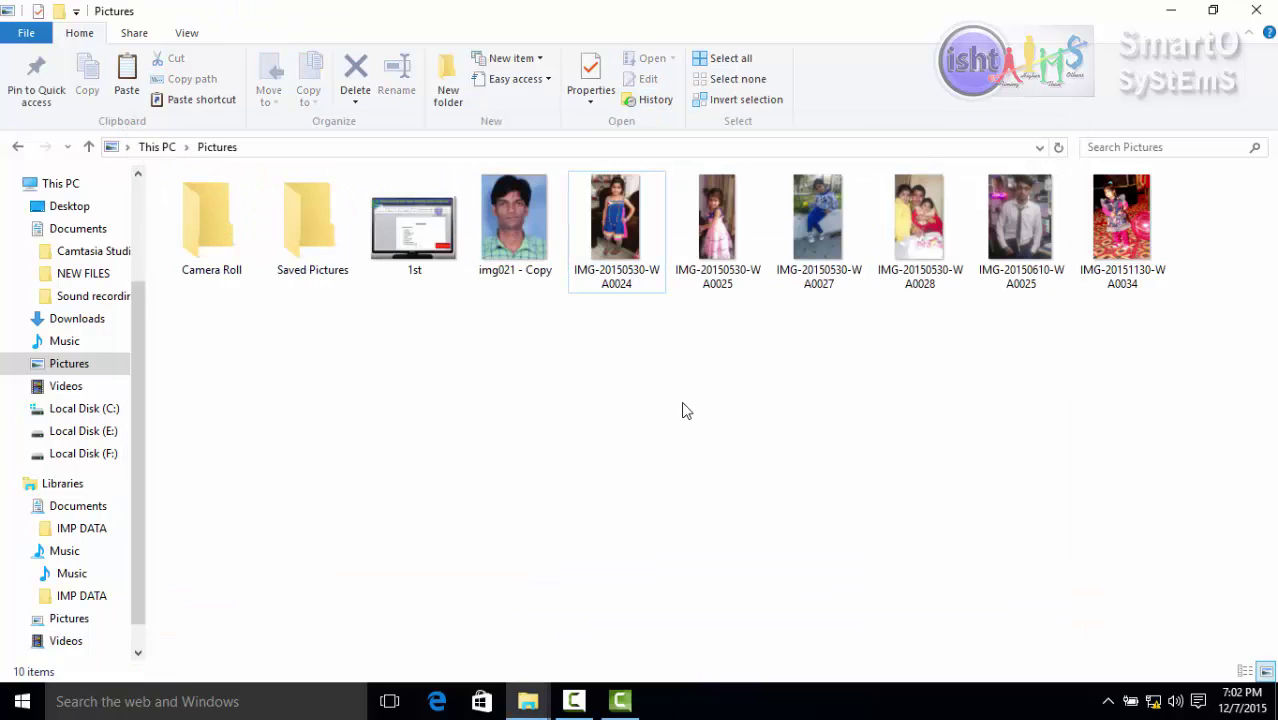
Select all the items on drive E: at once with the Select all command, then clear the selection
click(100, 434)
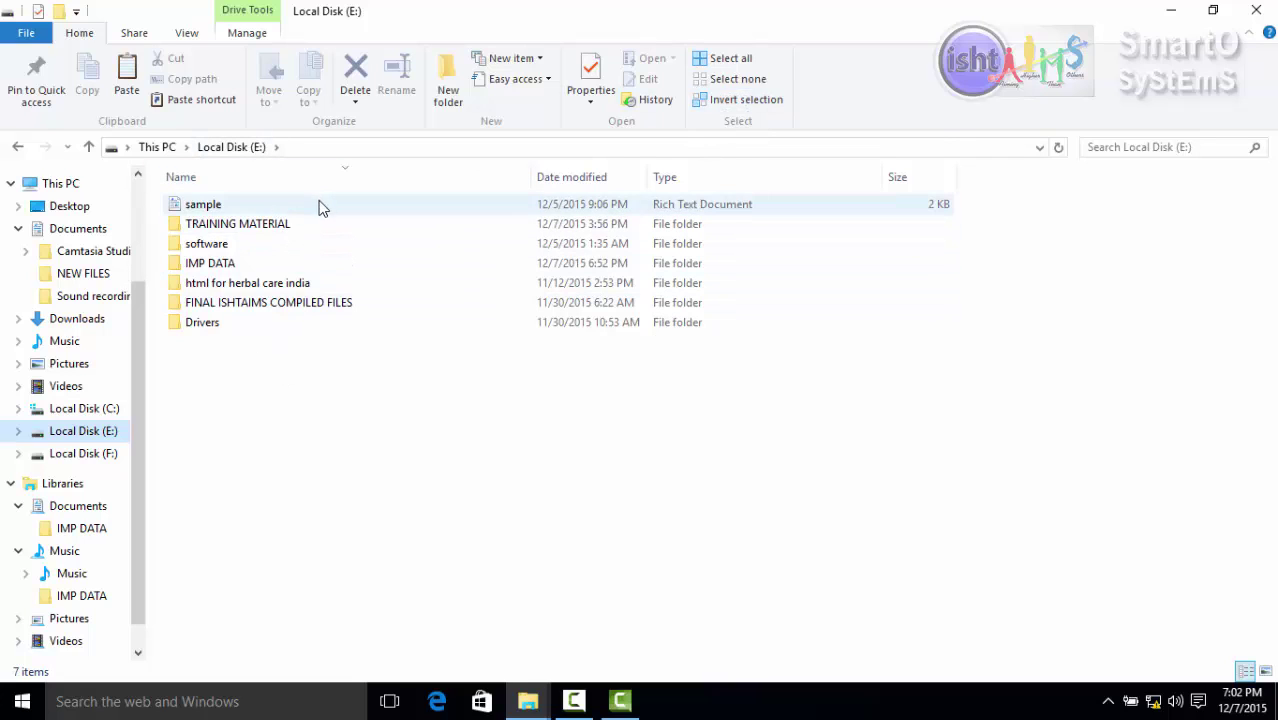
click(748, 63)
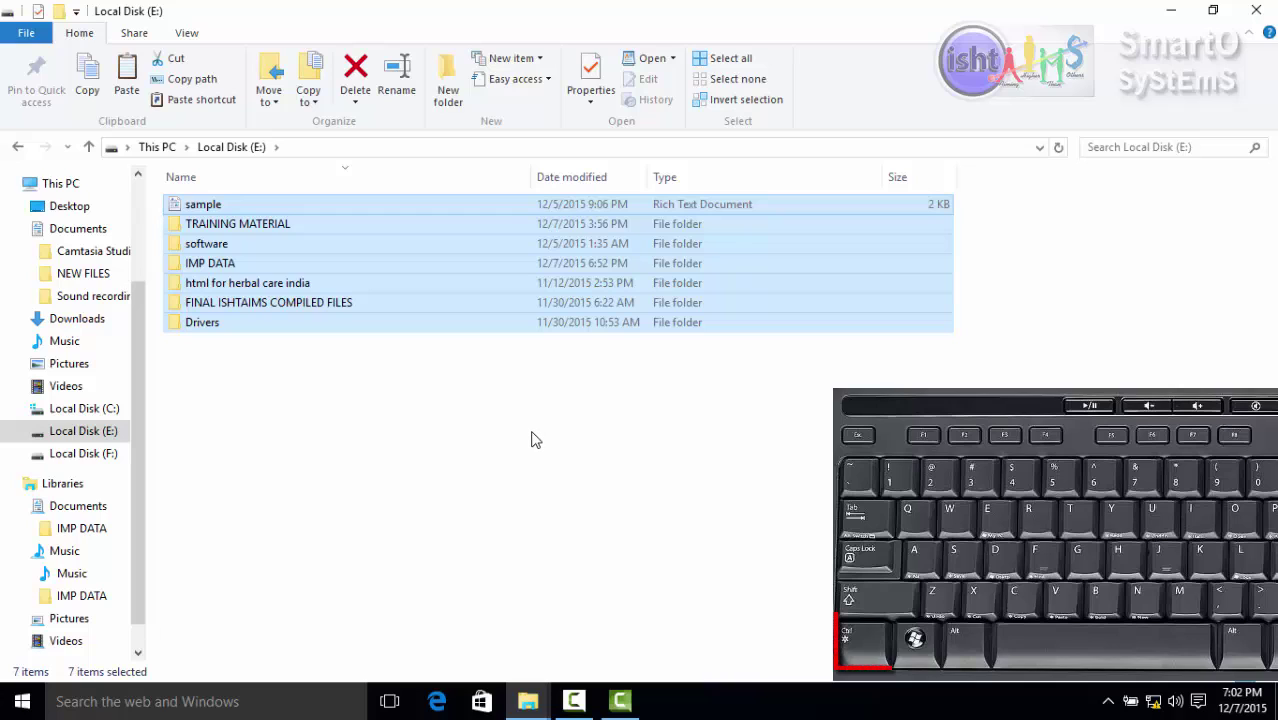
click(521, 443)
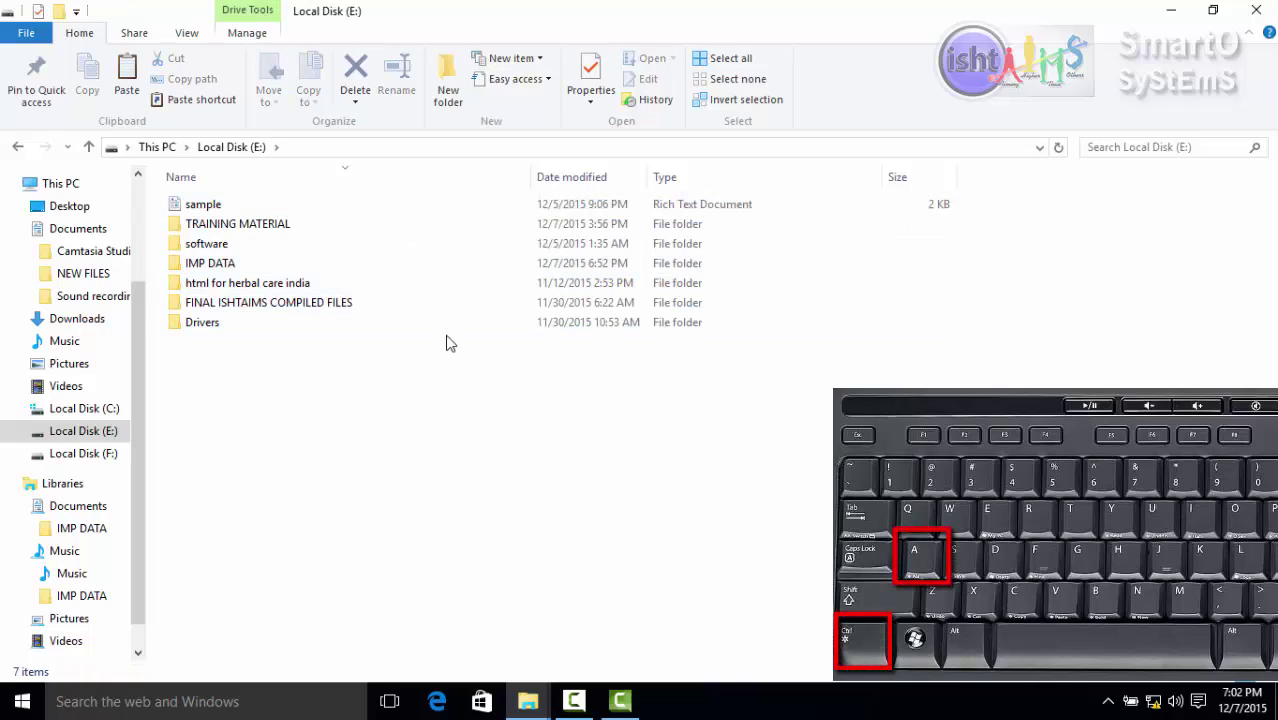
Select the html for herbal care india, software and Drivers folders together on drive E:, then clear the selection
click(305, 285)
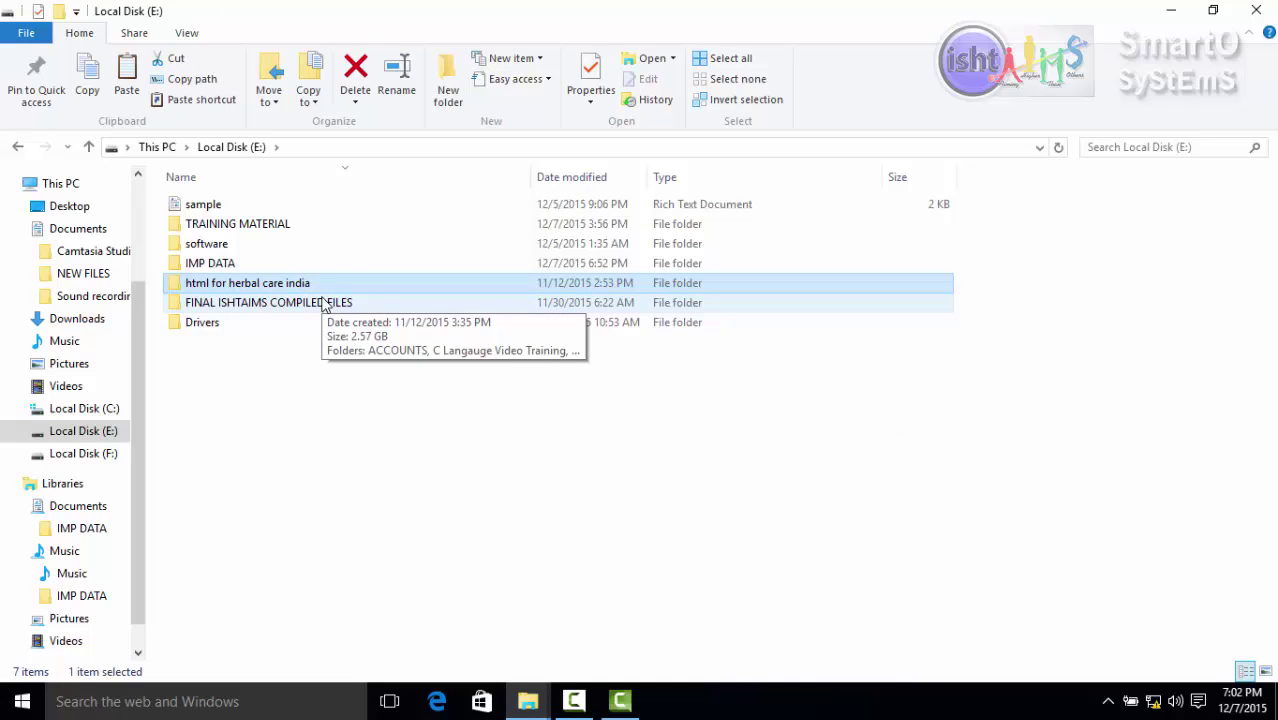
ctrl+click(210, 245)
ctrl+click(205, 324)
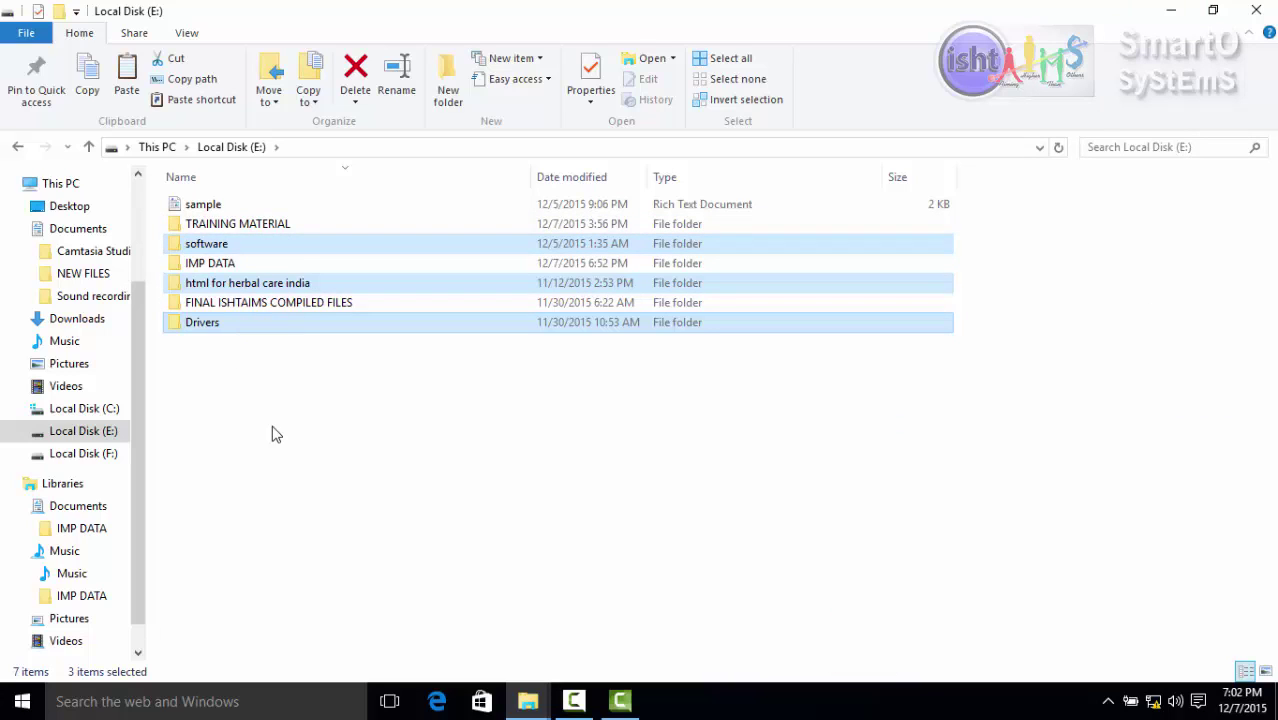
click(291, 431)
Select every item on drive E: by sweeping a selection box over the whole list twice, clearing the selection each time
drag(260, 441, 255, 167)
click(268, 434)
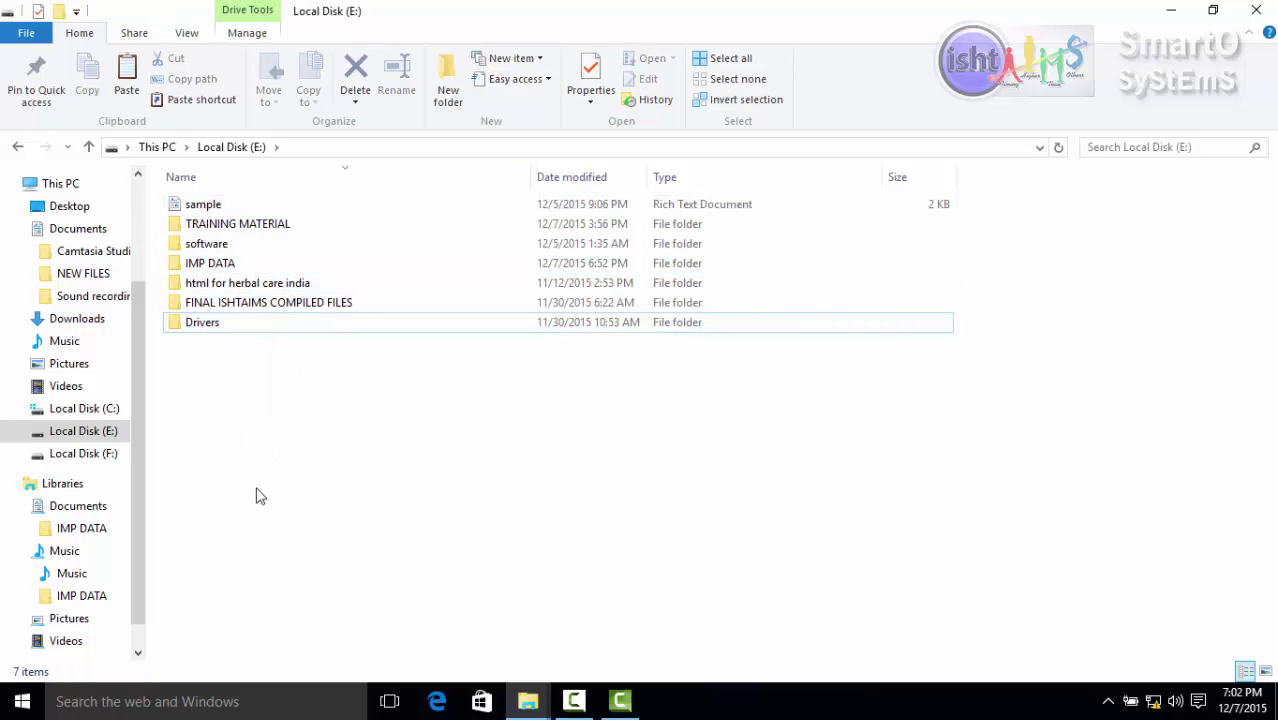
drag(256, 488, 265, 170)
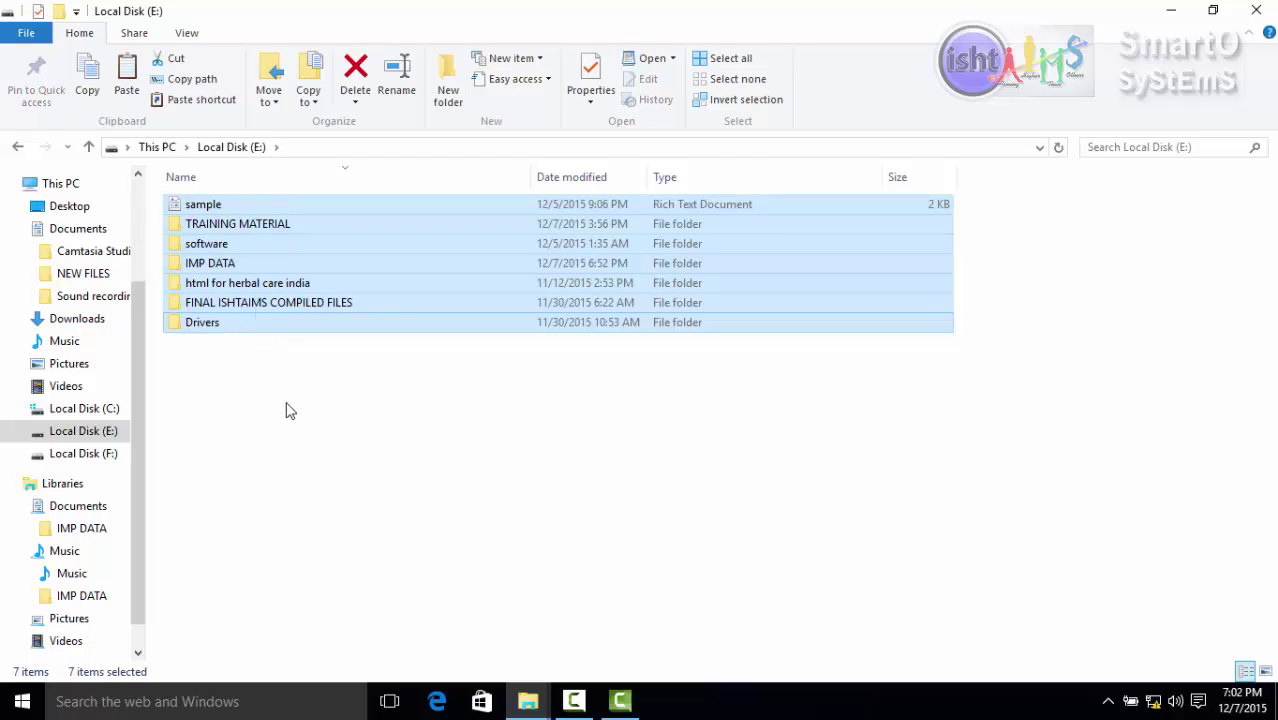
click(287, 420)
Select the IMP DATA folder on drive E: and invert the selection to pick all the other items
click(252, 283)
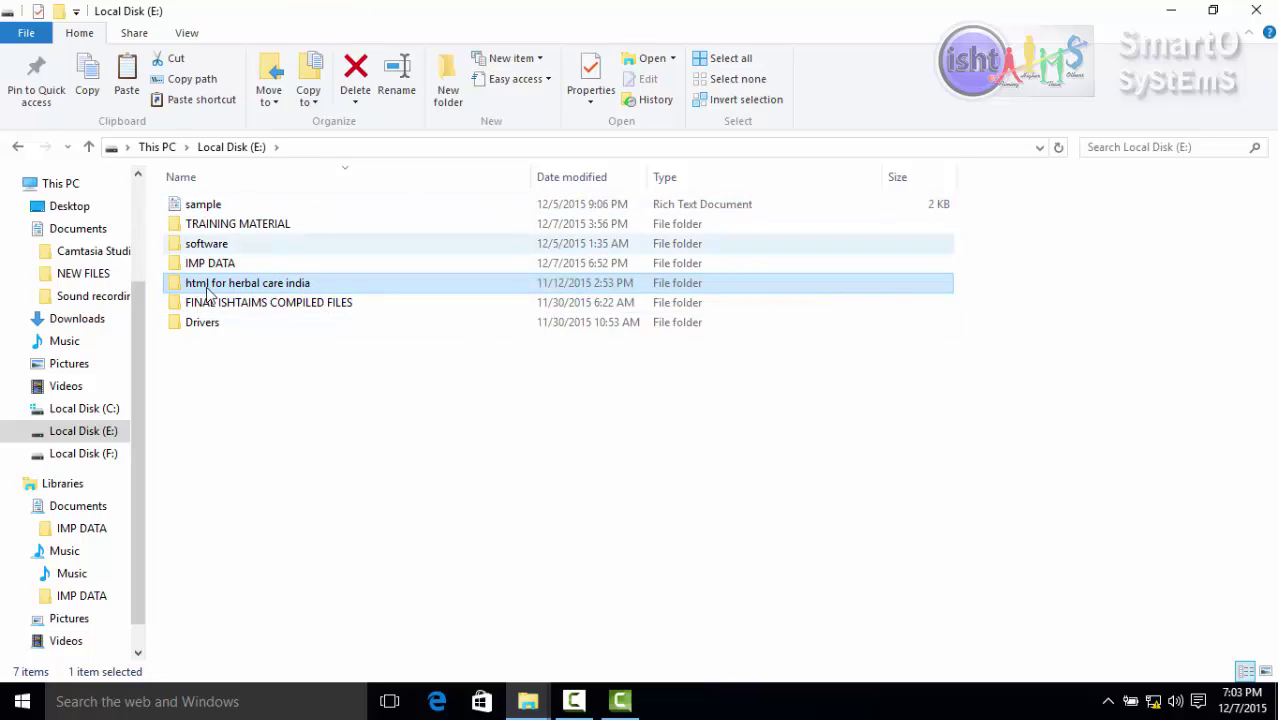
click(290, 410)
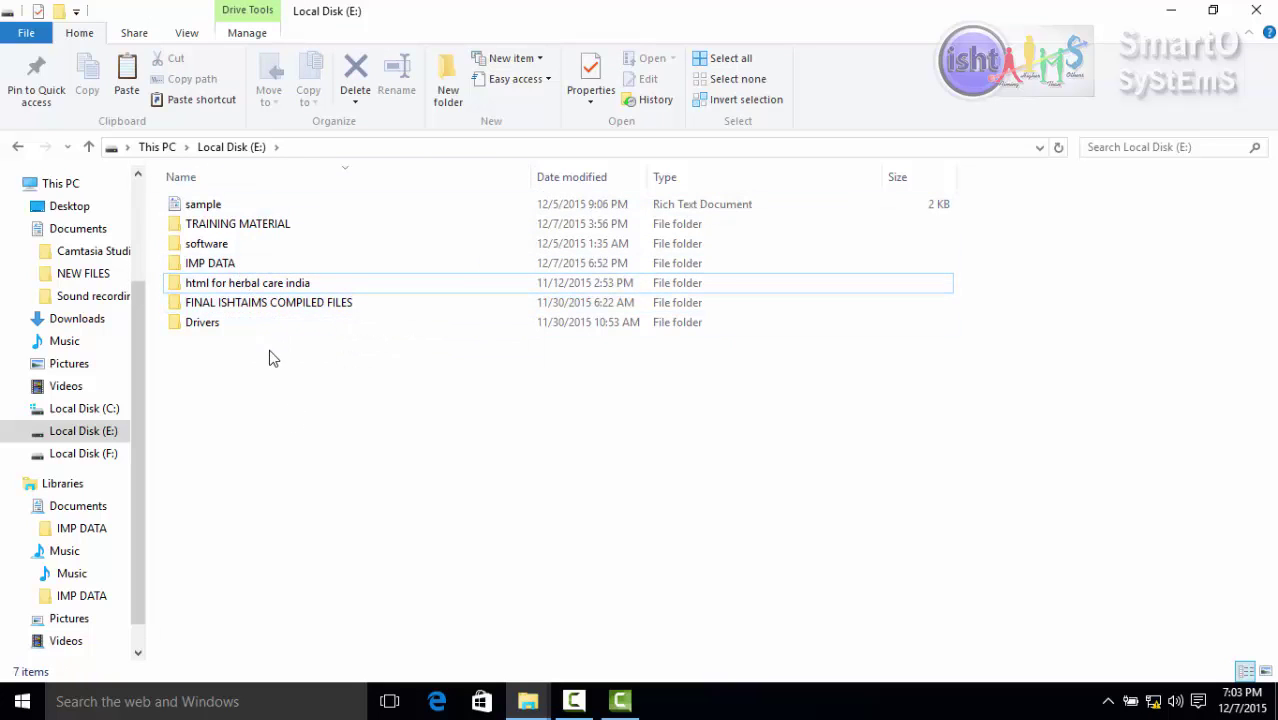
click(238, 268)
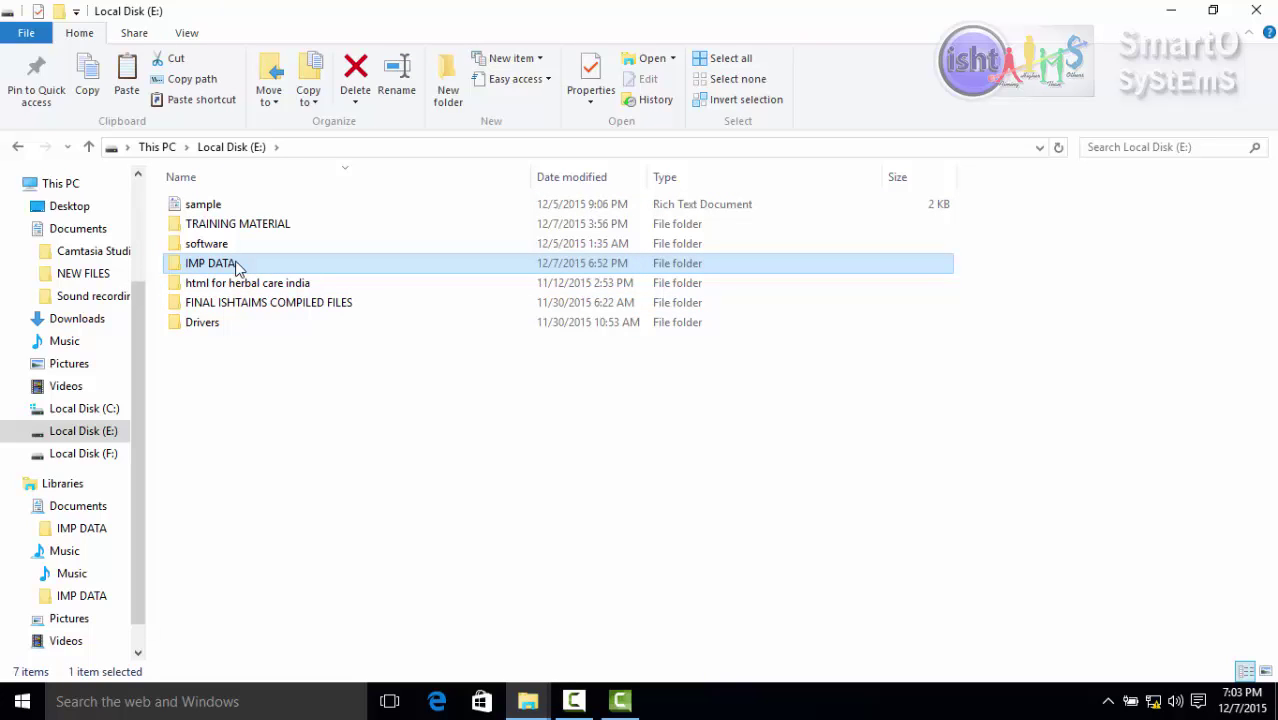
click(700, 99)
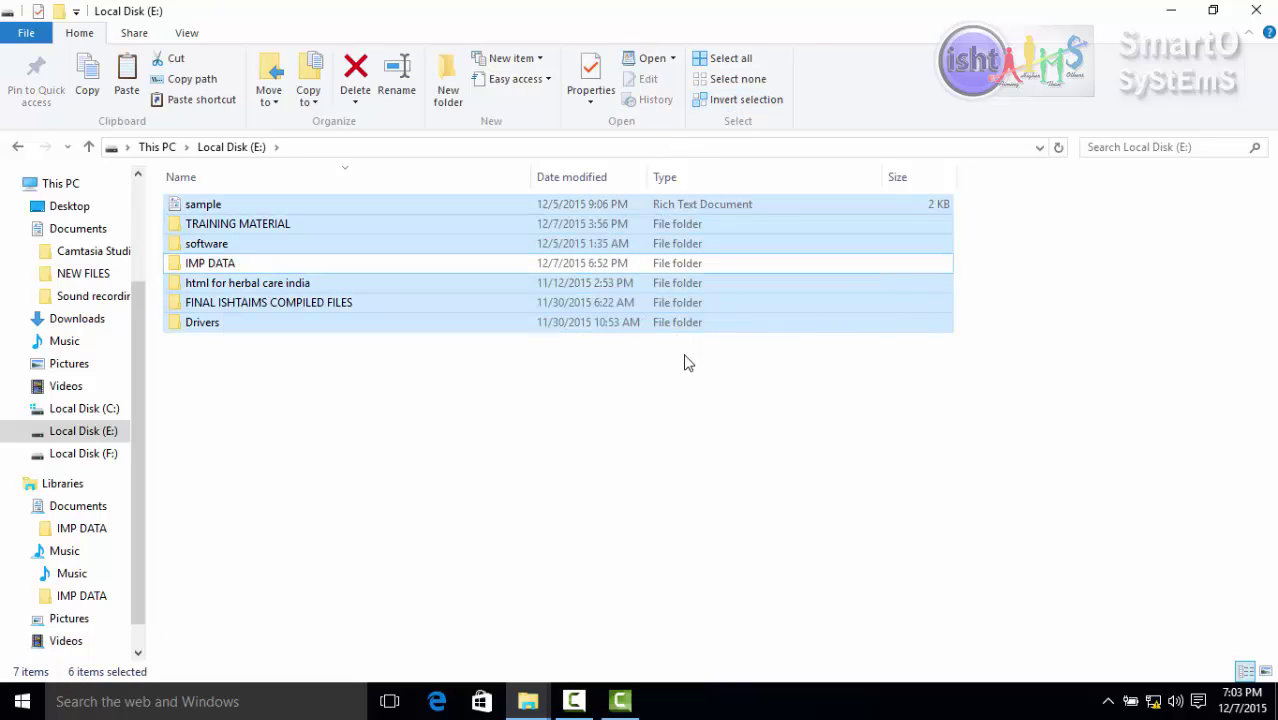